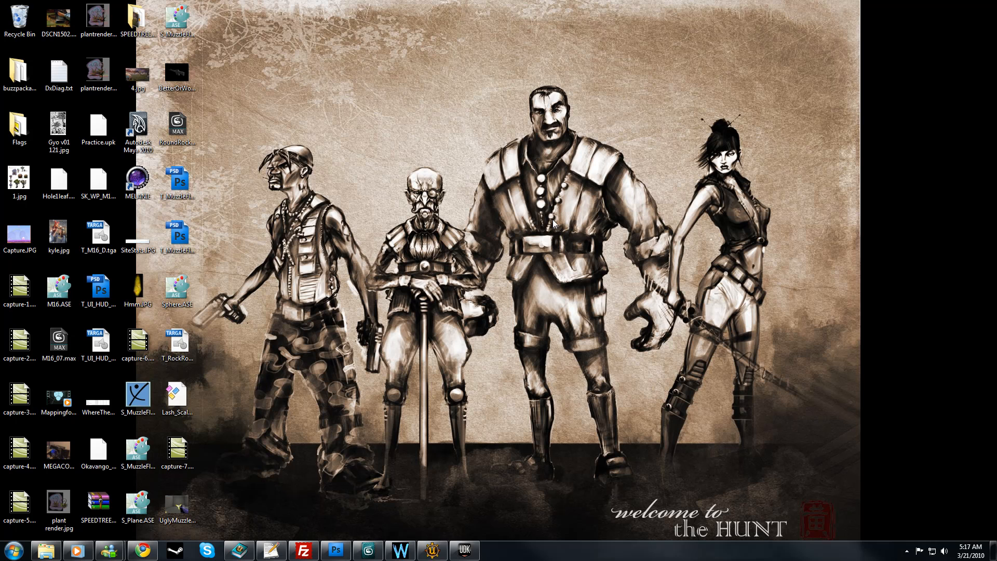
# Step: Switch to 3ds Max and inspect the muzzle flash meshes from several angles, including the three-armed mesh's Editable Poly level
pyautogui.click(367, 550)
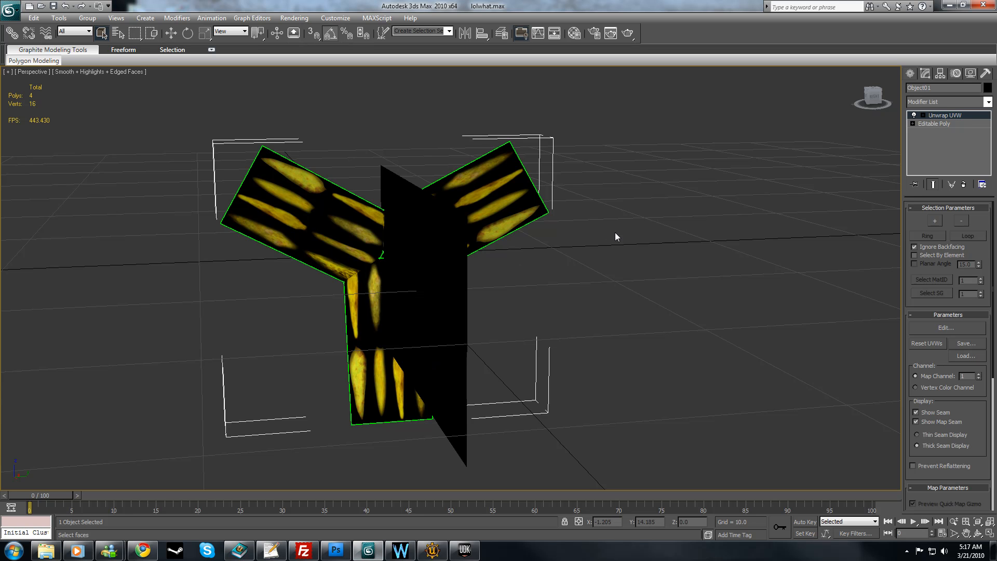
pyautogui.moveTo(563, 244)
pyautogui.keyDown('alt'); pyautogui.mouseDown(button='middle')
pyautogui.moveTo(551, 245)
pyautogui.moveTo(583, 244)
pyautogui.moveTo(576, 233)
pyautogui.mouseUp(button='middle'); pyautogui.keyUp('alt')
pyautogui.keyDown('alt'); pyautogui.moveTo(656, 156); pyautogui.dragTo(669, 130, button='middle'); pyautogui.keyUp('alt')
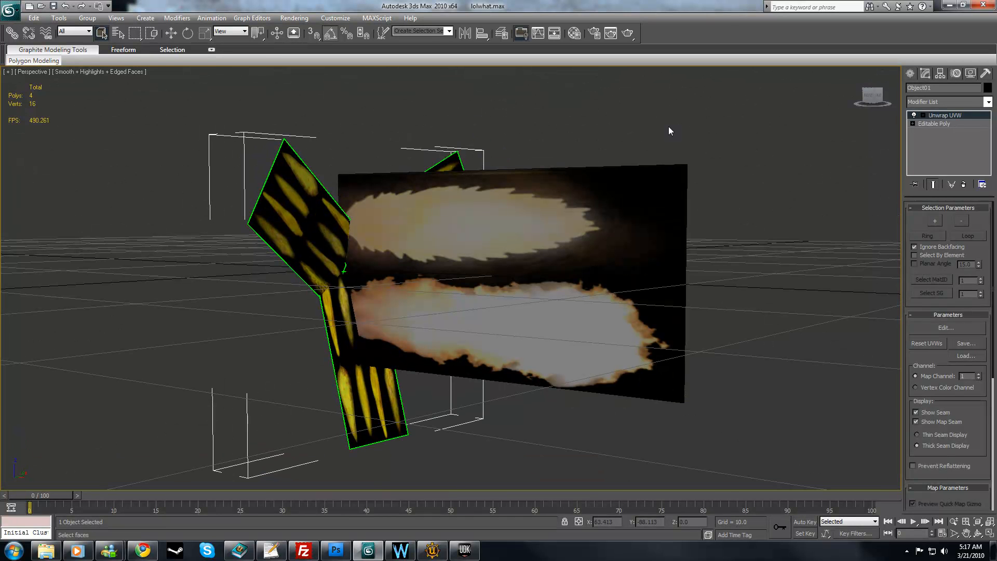
pyautogui.click(952, 114)
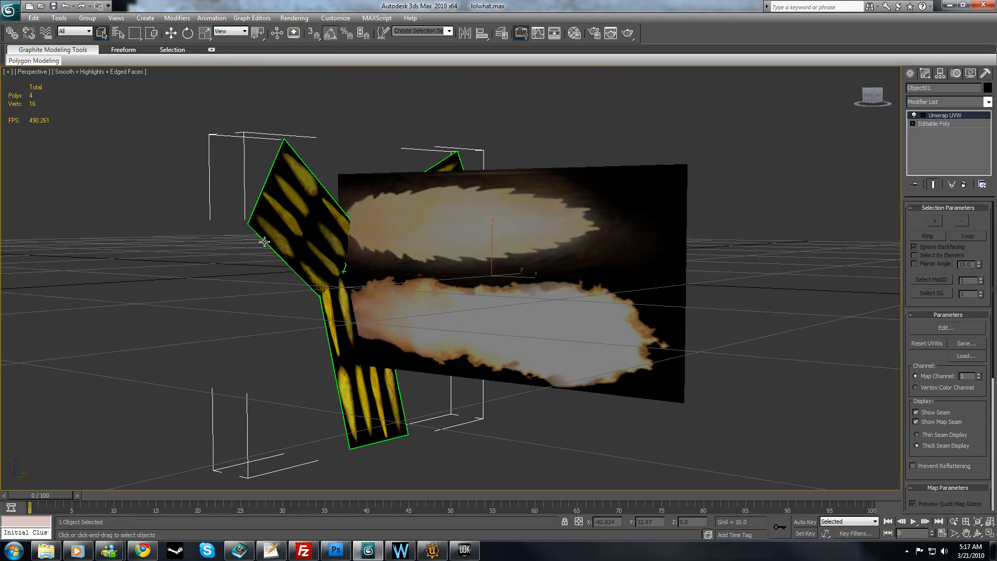
pyautogui.click(949, 124)
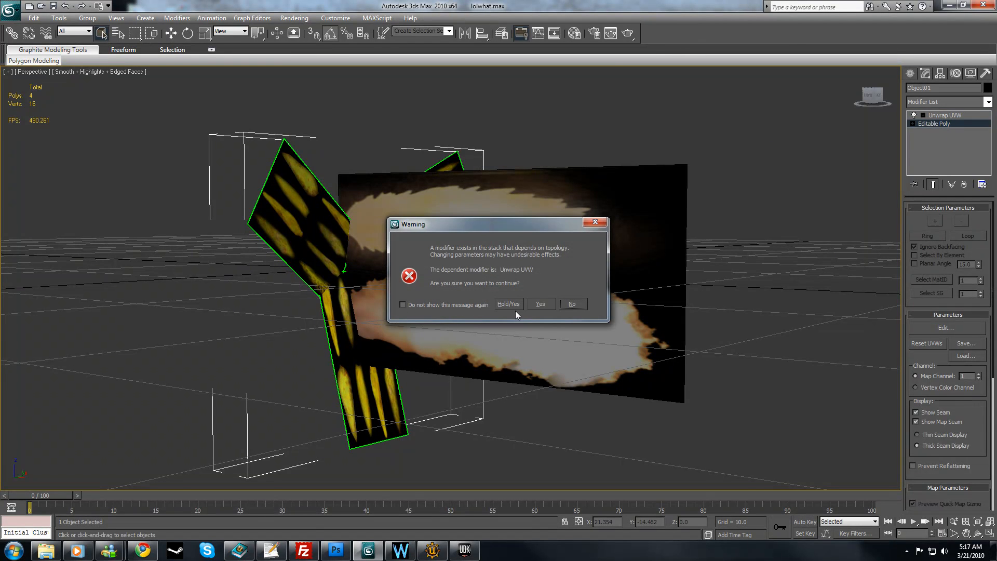
pyautogui.click(551, 304)
pyautogui.click(728, 157)
pyautogui.keyDown('alt'); pyautogui.moveTo(729, 157); pyautogui.dragTo(747, 179, button='middle'); pyautogui.keyUp('alt')
# Step: Select the fireball-textured plane and examine its UV layout in the Edit UVWs window
pyautogui.click(523, 248)
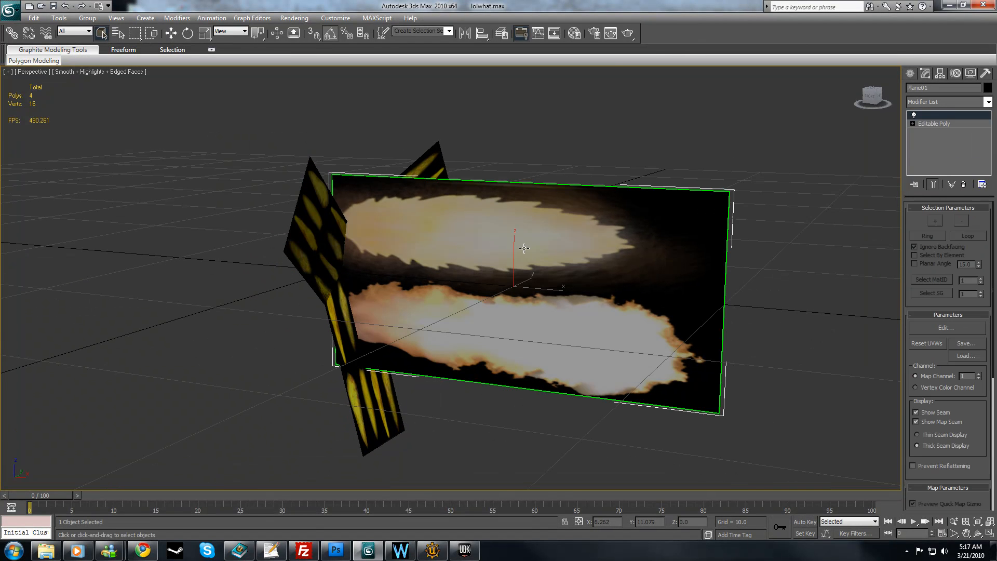
pyautogui.click(313, 245)
pyautogui.moveTo(573, 223)
pyautogui.keyDown('alt'); pyautogui.mouseDown(button='middle')
pyautogui.moveTo(519, 234)
pyautogui.moveTo(577, 233)
pyautogui.mouseUp(button='middle'); pyautogui.keyUp('alt')
pyautogui.click(639, 212)
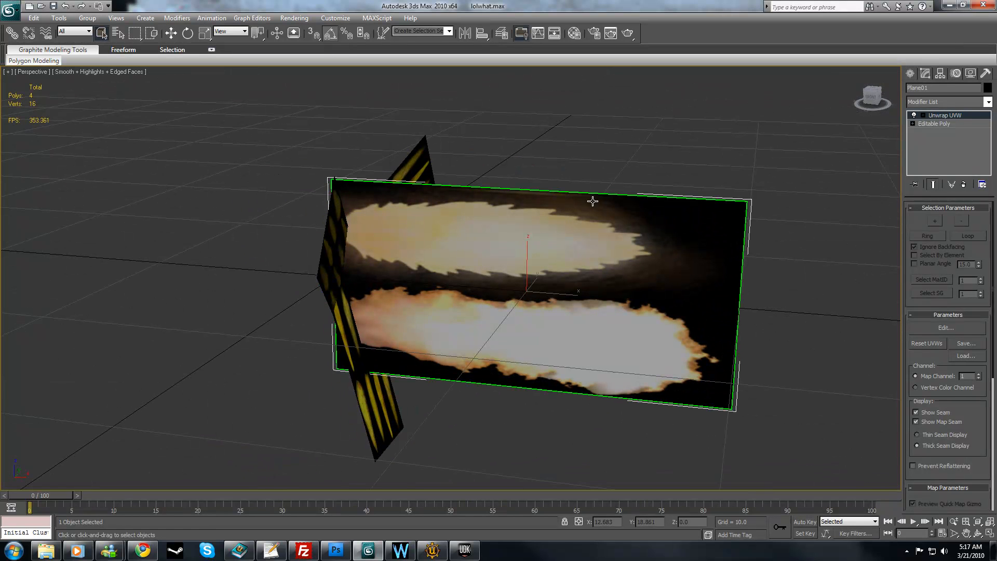
pyautogui.click(946, 327)
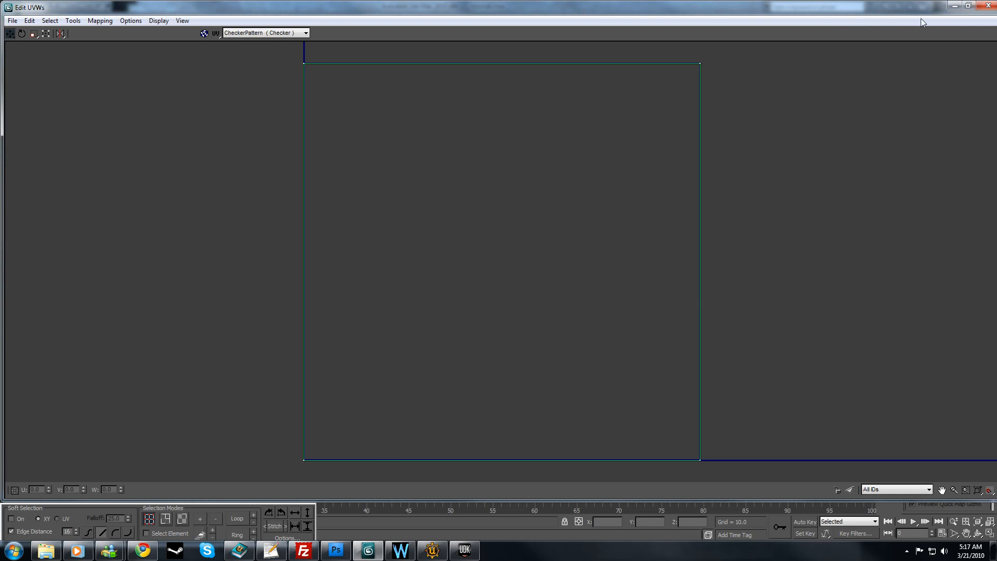
pyautogui.click(983, 7)
# Step: Check the fireball plane's Editable Poly level and examine the three-armed ejection mesh's UV layout, leaving nothing selected
pyautogui.keyDown('alt'); pyautogui.moveTo(799, 159); pyautogui.dragTo(743, 158, button='middle'); pyautogui.keyUp('alt')
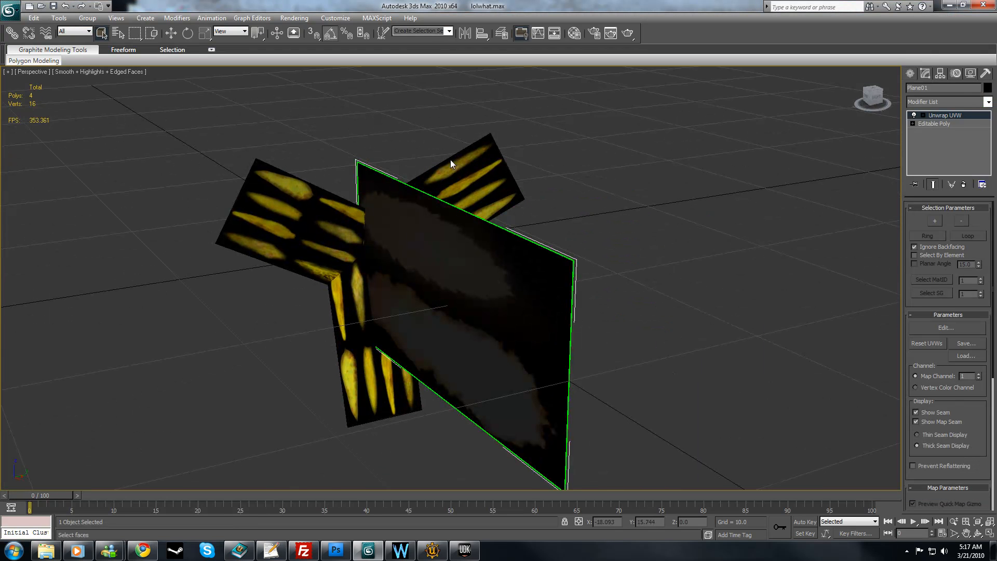
pyautogui.click(940, 126)
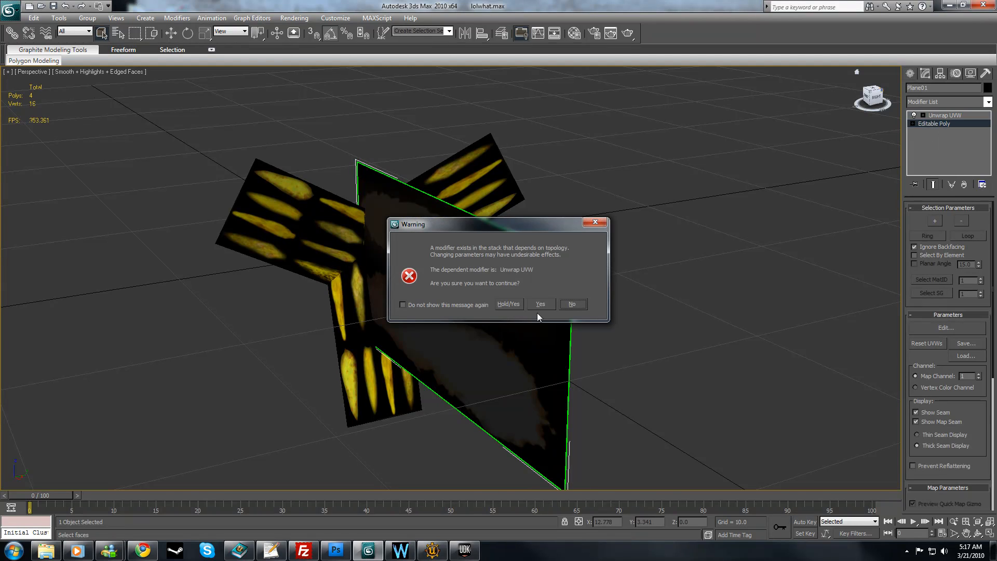
pyautogui.click(540, 304)
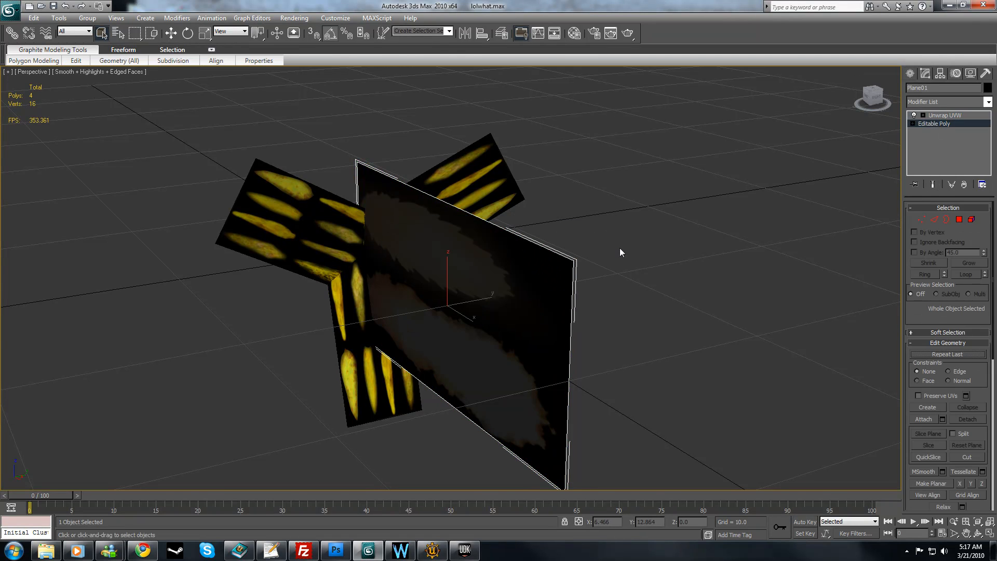
pyautogui.click(619, 248)
pyautogui.click(449, 177)
pyautogui.click(951, 327)
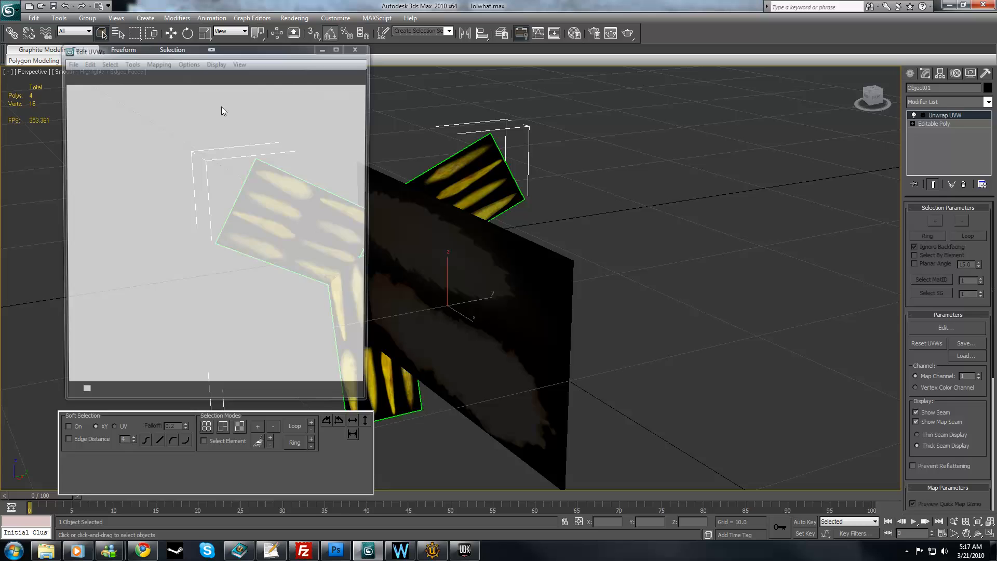
pyautogui.click(359, 47)
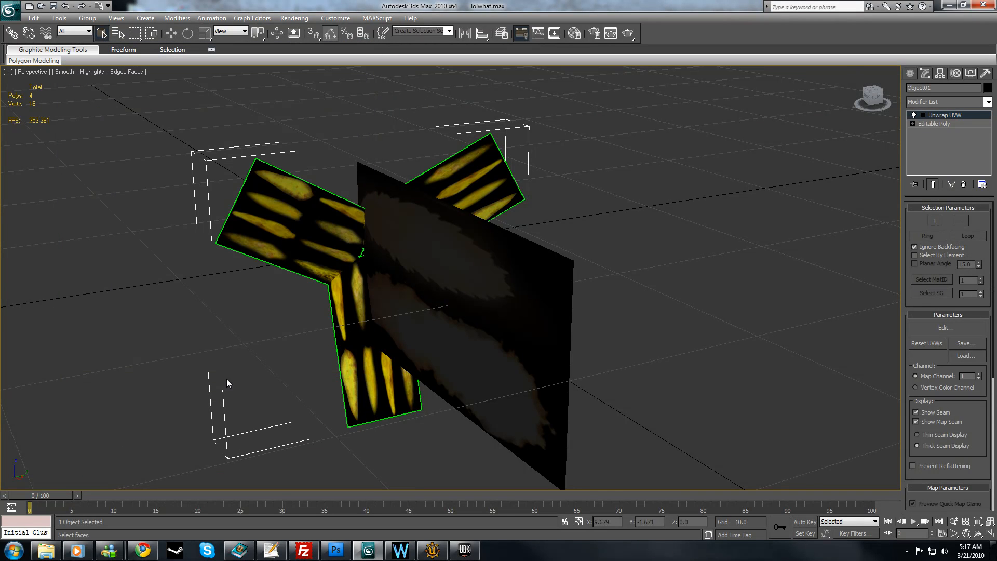
pyautogui.click(949, 123)
pyautogui.click(703, 220)
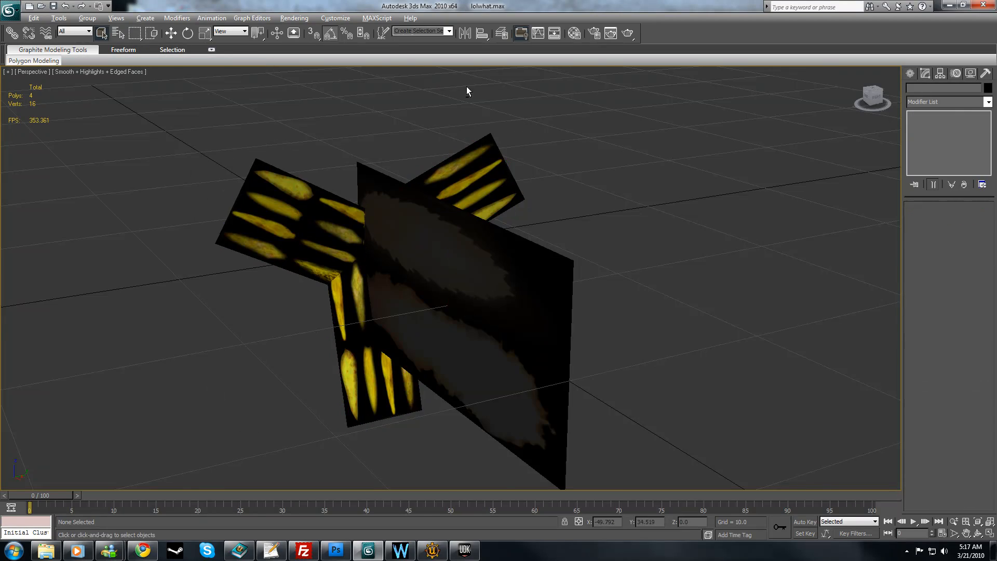
pyautogui.keyDown('alt'); pyautogui.moveTo(467, 86); pyautogui.dragTo(768, 72, button='middle'); pyautogui.keyUp('alt')
# Step: Switch to Photoshop and set the ruler units of T_MuzzleFlash_Ejections.psd to pixels
pyautogui.click(950, 6)
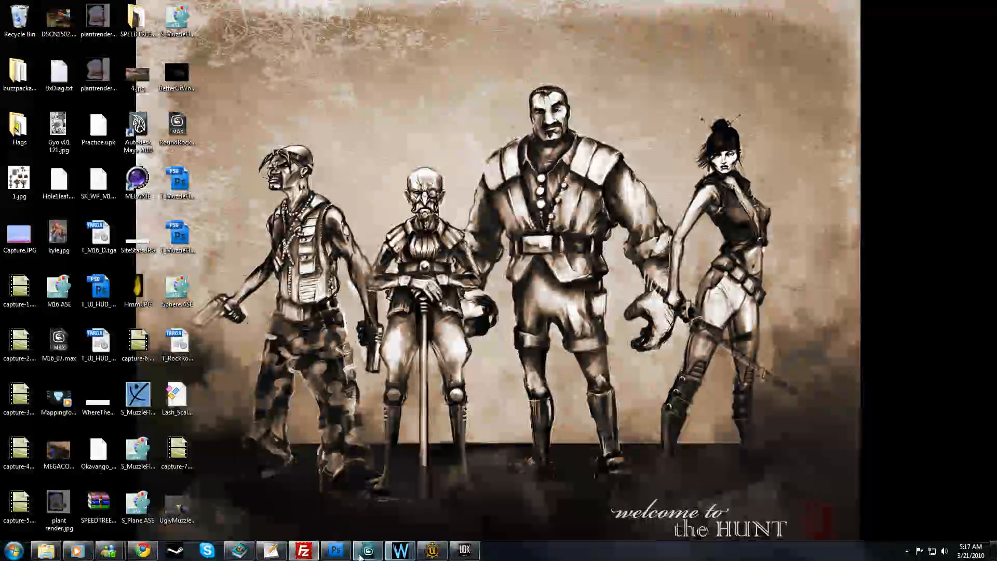
pyautogui.click(341, 554)
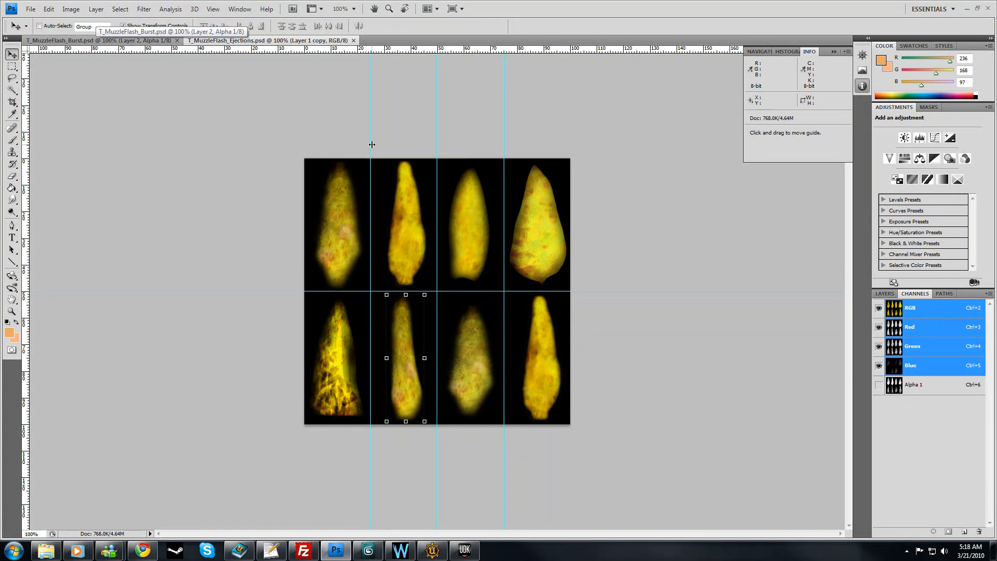
pyautogui.rightClick(337, 48)
pyautogui.click(356, 61)
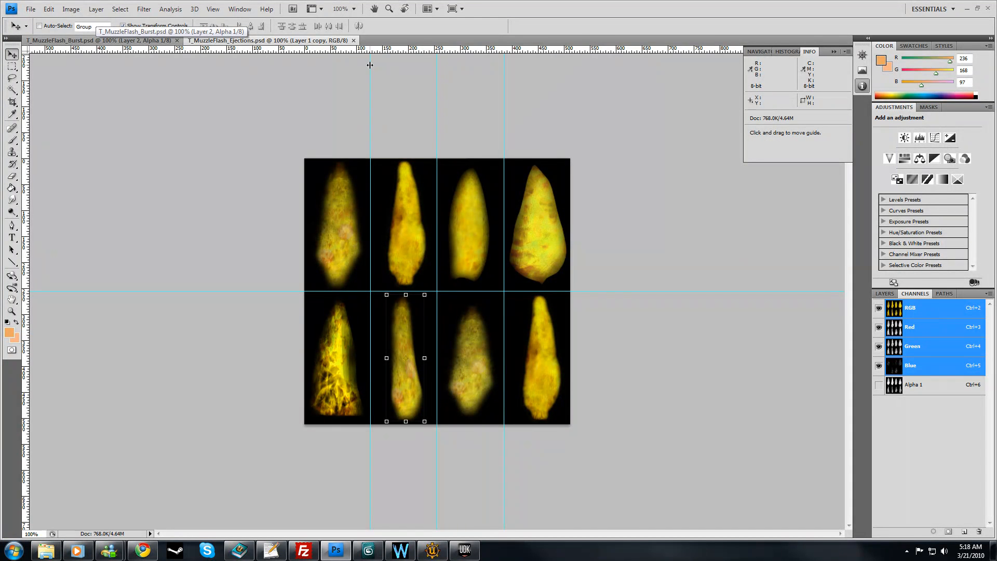
pyautogui.moveTo(369, 65); pyautogui.dragTo(370, 65)
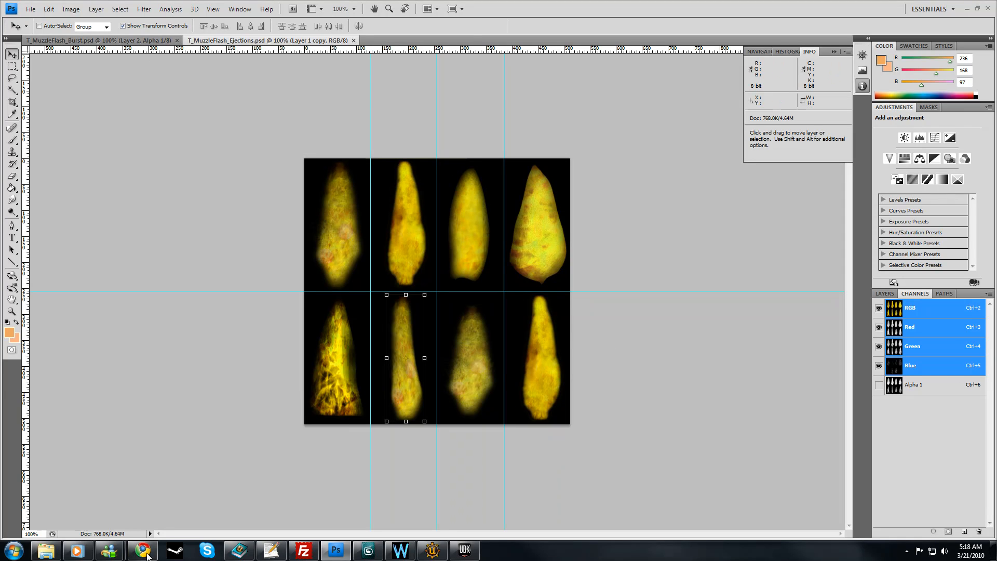
# Step: Switch to Chrome to view the ImageShack muzzle flash reference picture and return to Photoshop
pyautogui.moveTo(133, 547)
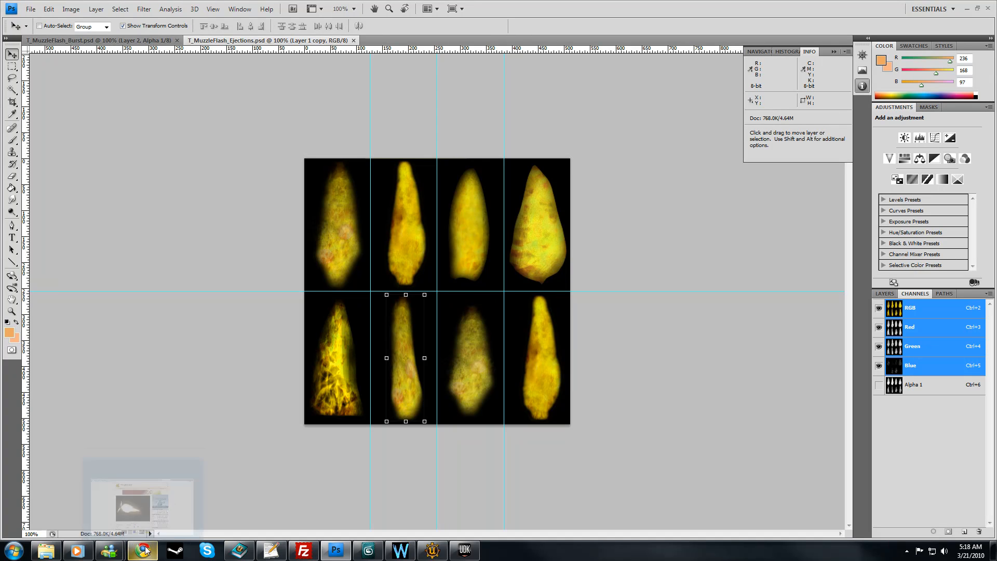
pyautogui.click(136, 549)
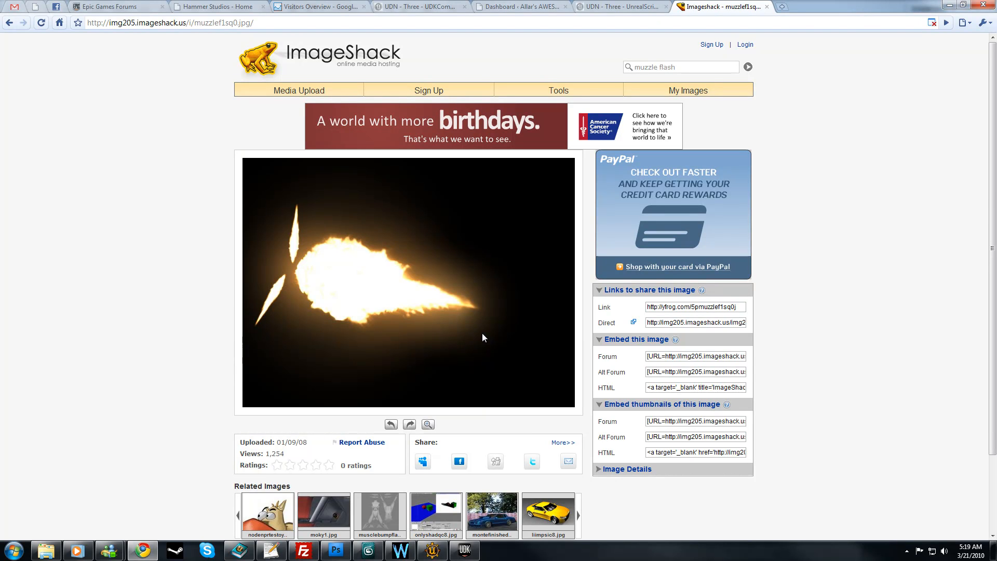
pyautogui.click(948, 5)
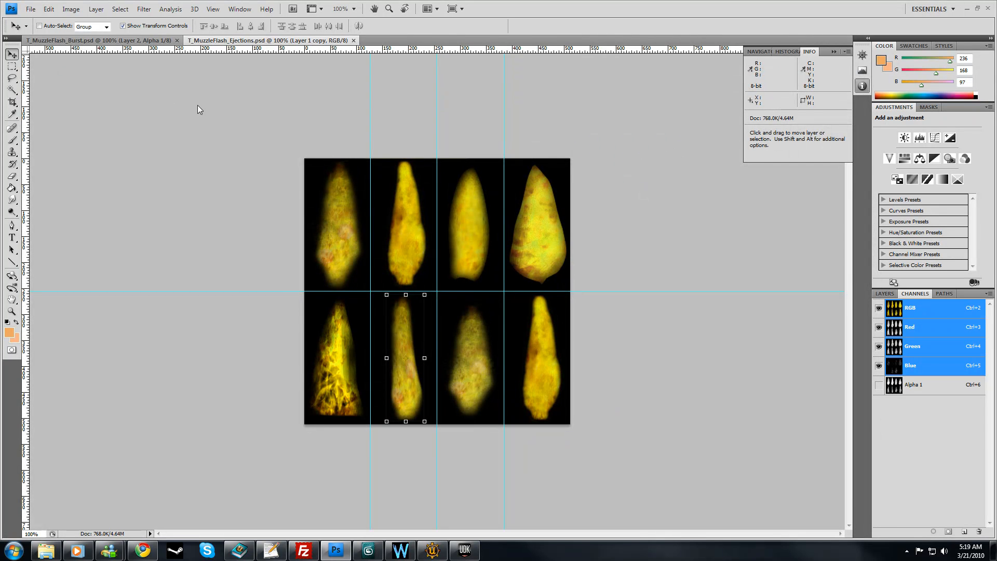
# Step: Show the RGB channels of T_MuzzleFlash_Burst.psd and compare the texture with T_MuzzleFlash_Ejections.psd
pyautogui.hotkey('ctrl', 'Tab')
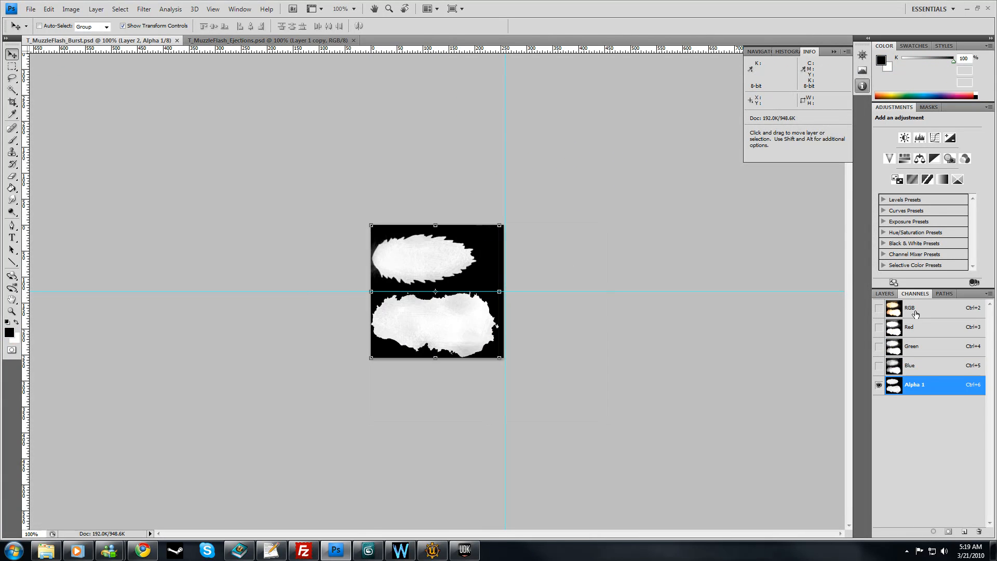
pyautogui.click(914, 312)
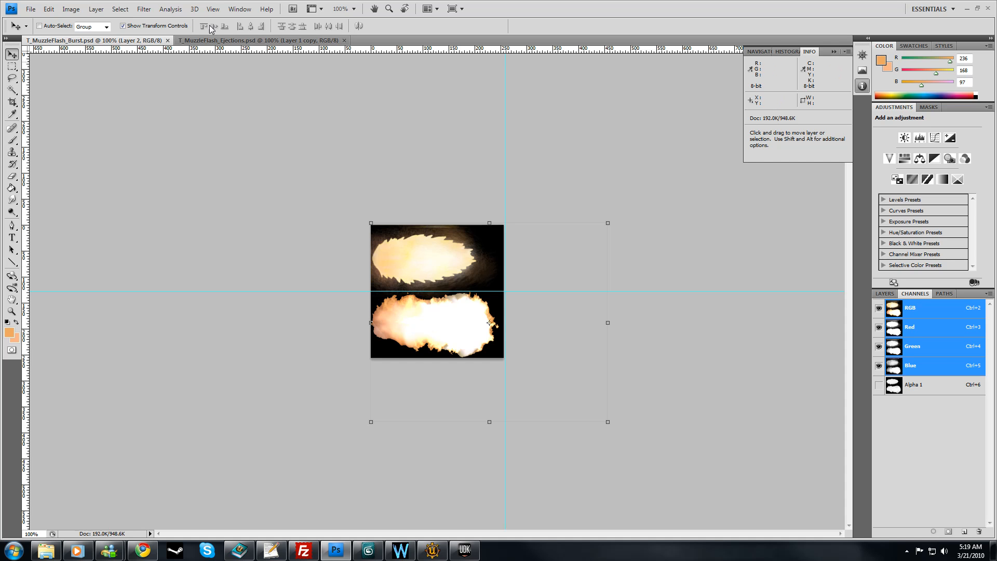
pyautogui.click(137, 40)
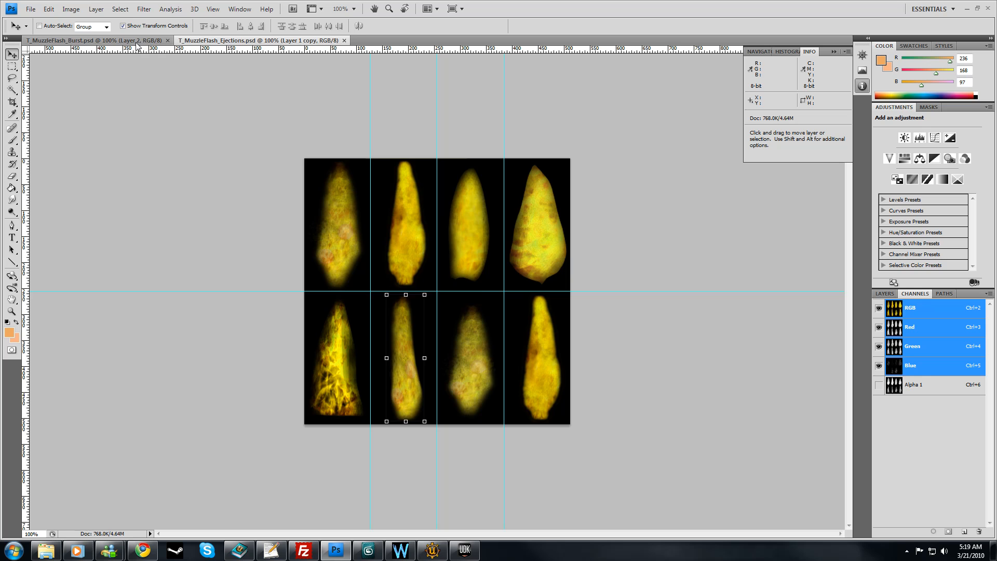
pyautogui.click(214, 41)
pyautogui.click(133, 40)
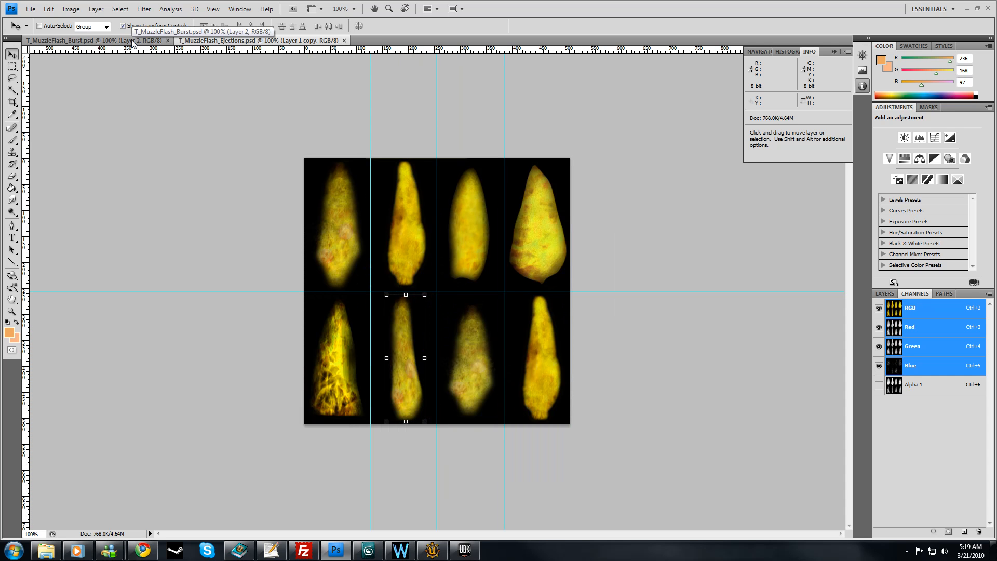
# Step: Examine the Alpha 1 channel of both the T_MuzzleFlash_Burst.psd and T_MuzzleFlash_Ejections.psd textures
pyautogui.click(922, 390)
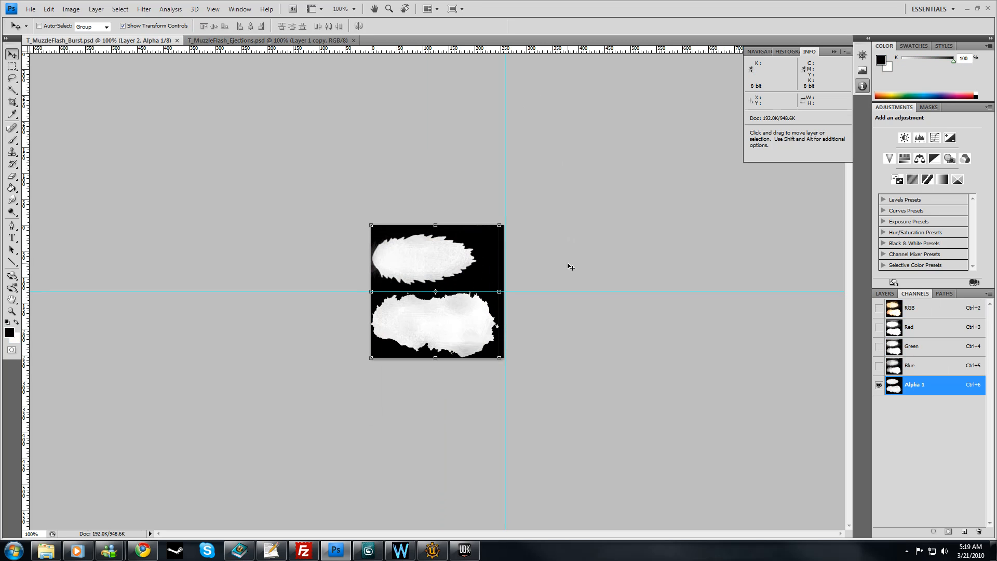
pyautogui.click(278, 40)
pyautogui.click(916, 387)
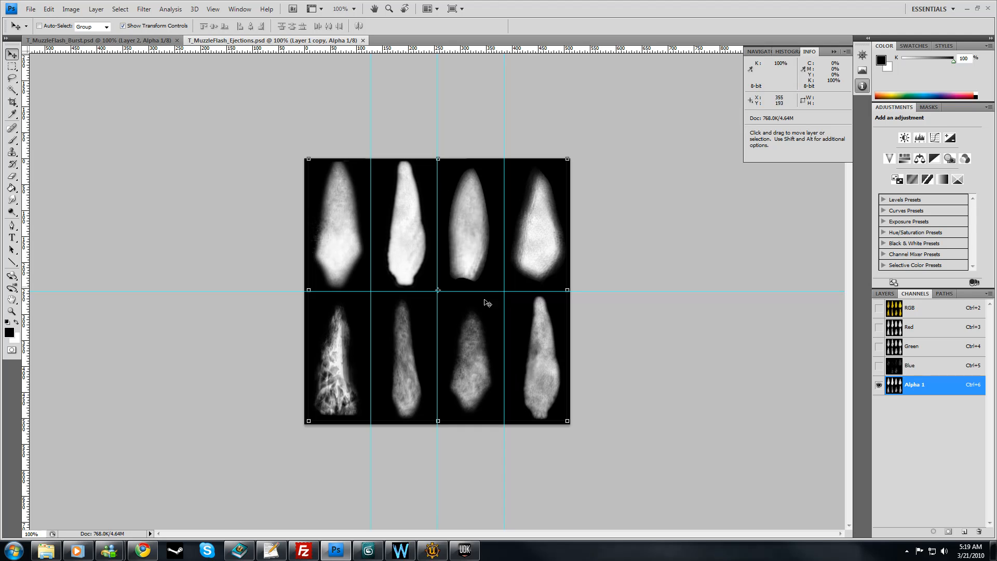
pyautogui.click(136, 41)
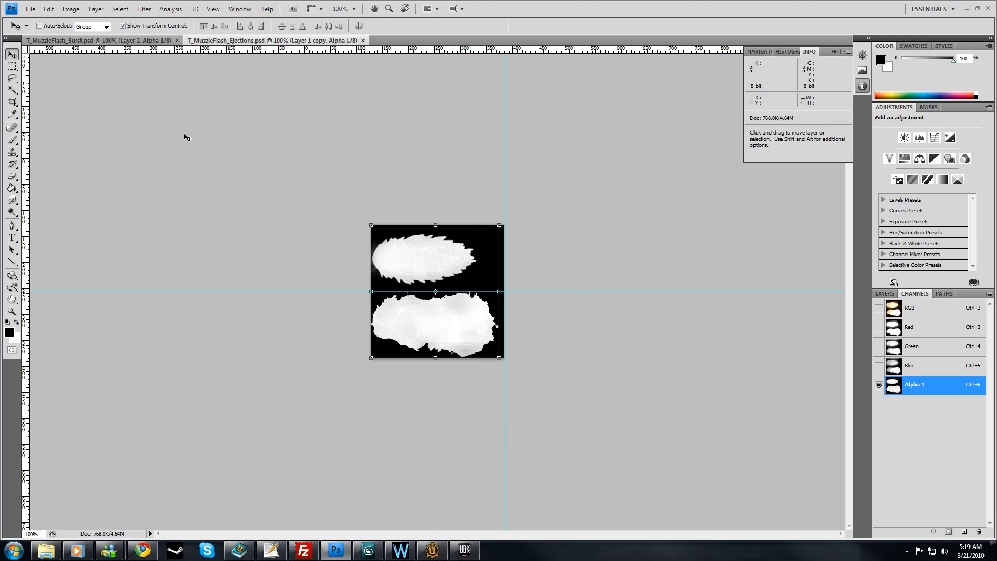
# Step: Return to 3ds Max and view the textured muzzle flash meshes from another angle
pyautogui.click(966, 10)
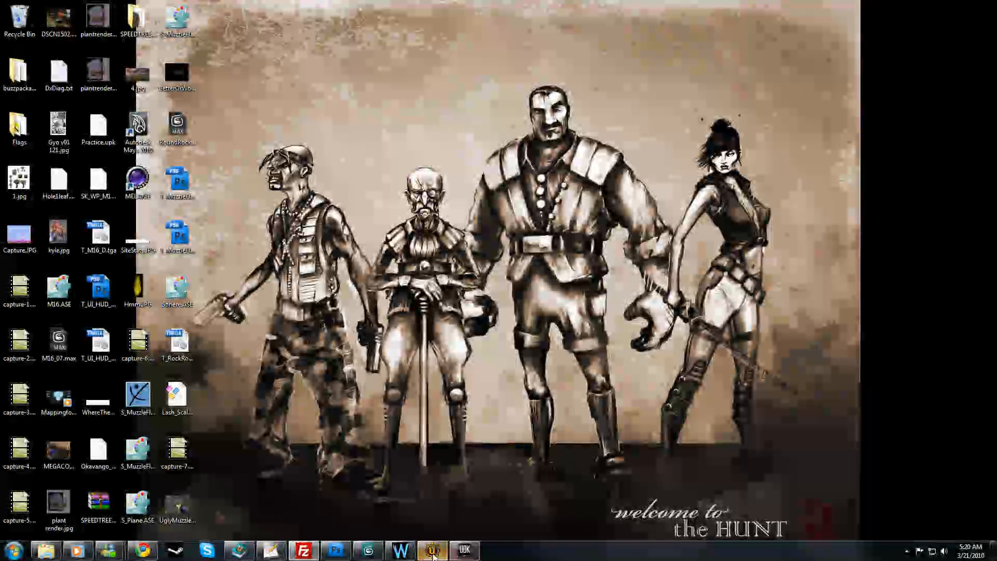
pyautogui.click(368, 550)
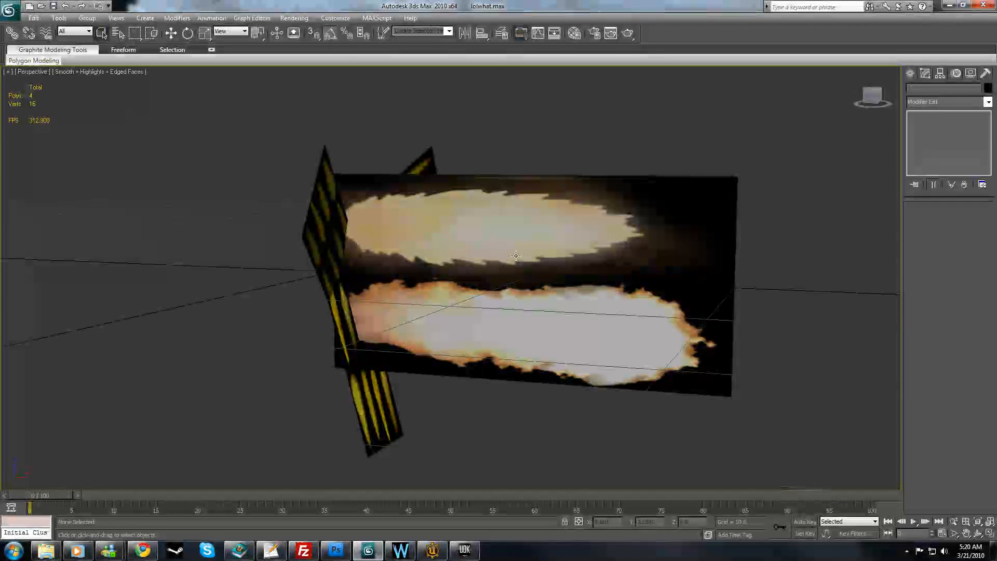
pyautogui.keyDown('alt'); pyautogui.moveTo(582, 345); pyautogui.dragTo(554, 354, button='middle'); pyautogui.keyUp('alt')
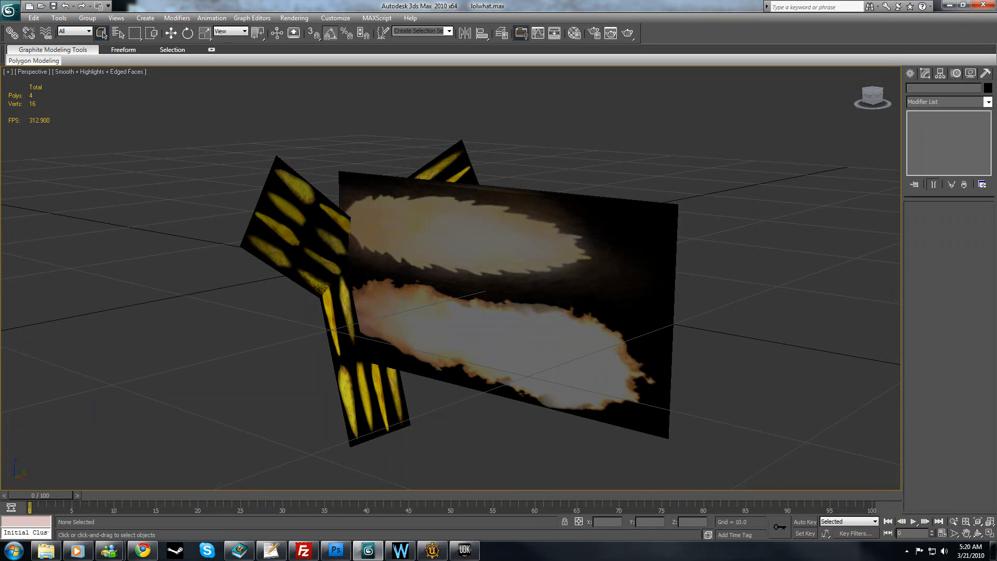
# Step: Switch to Unreal Development Kit, look over the muzzle flash textures and open the M_MuzzleFlash_Ejections material for editing
pyautogui.click(464, 550)
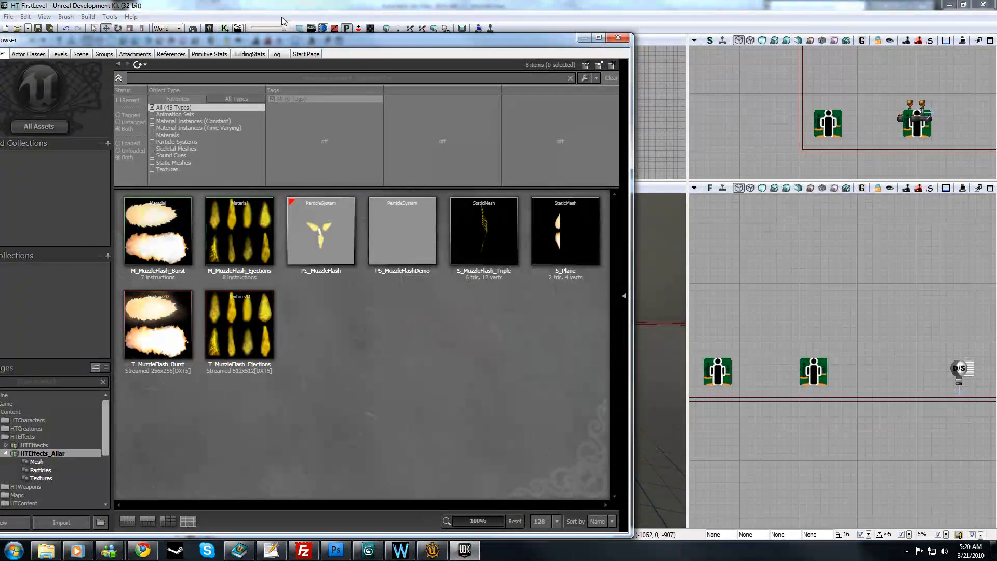
pyautogui.click(282, 318)
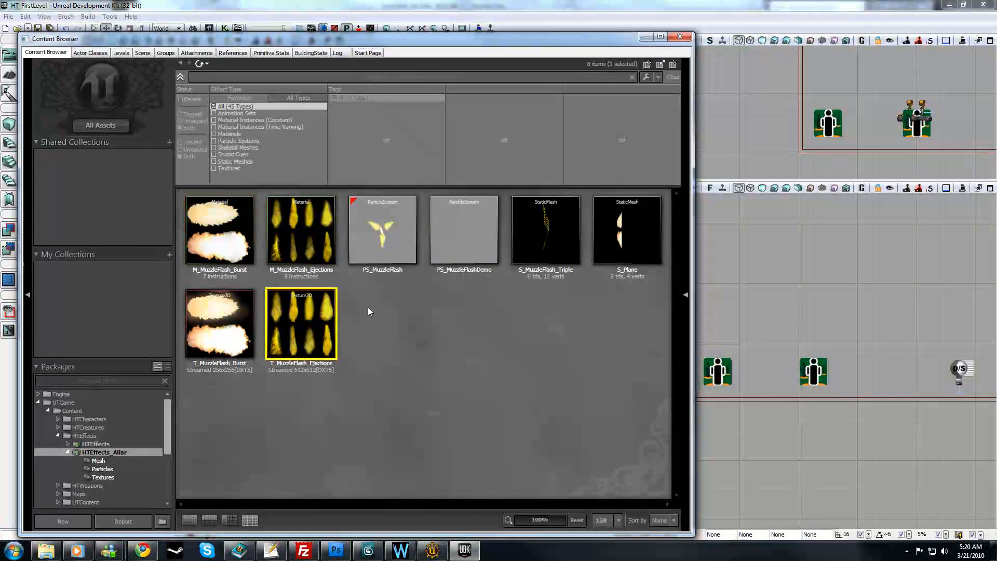
pyautogui.click(495, 362)
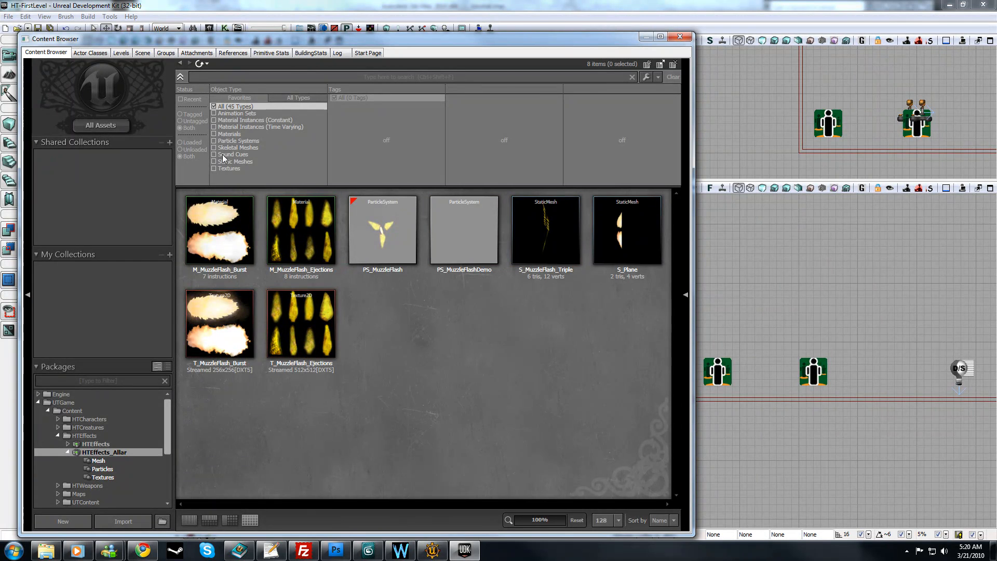
pyautogui.click(242, 335)
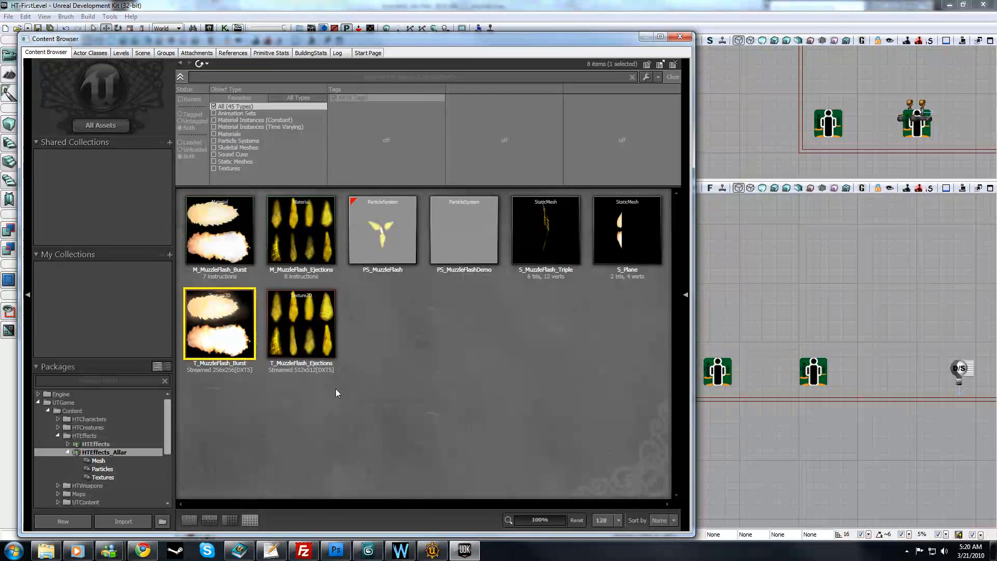
pyautogui.doubleClick(306, 262)
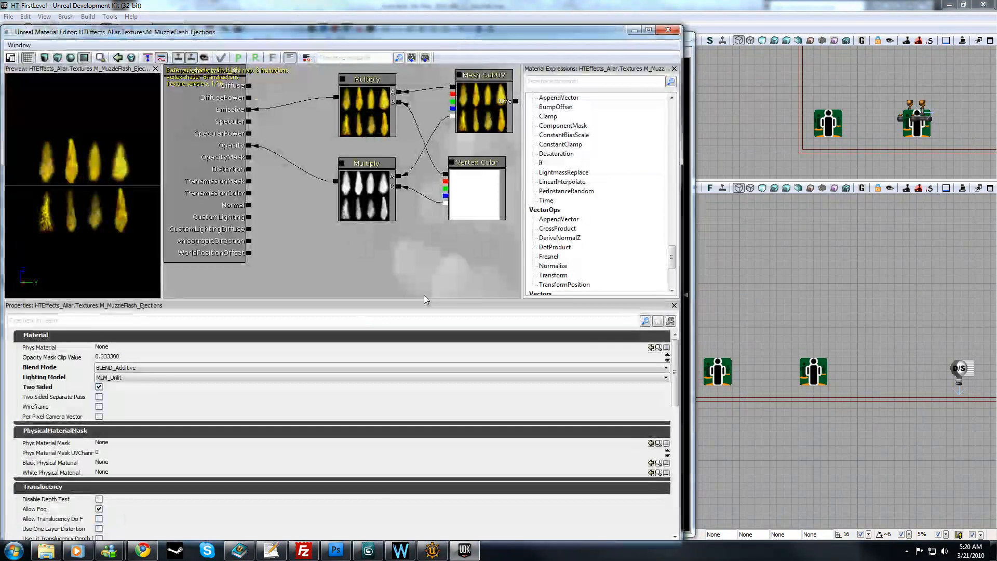
# Step: Delete both Multiply nodes and the Vertex Color node from the M_MuzzleFlash_Ejections material graph
pyautogui.click(382, 208)
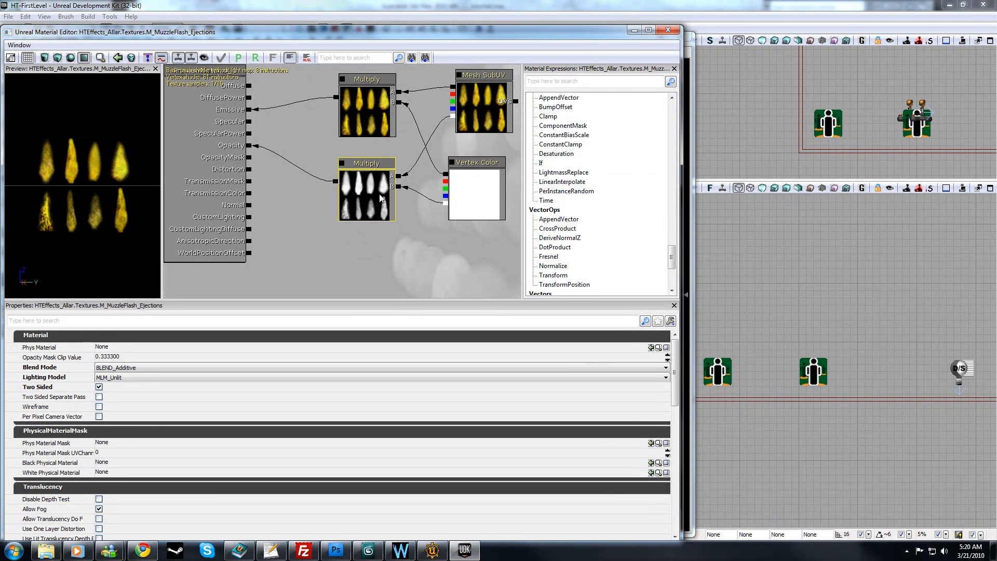
pyautogui.press('Delete')
pyautogui.click(372, 115)
pyautogui.press('Delete')
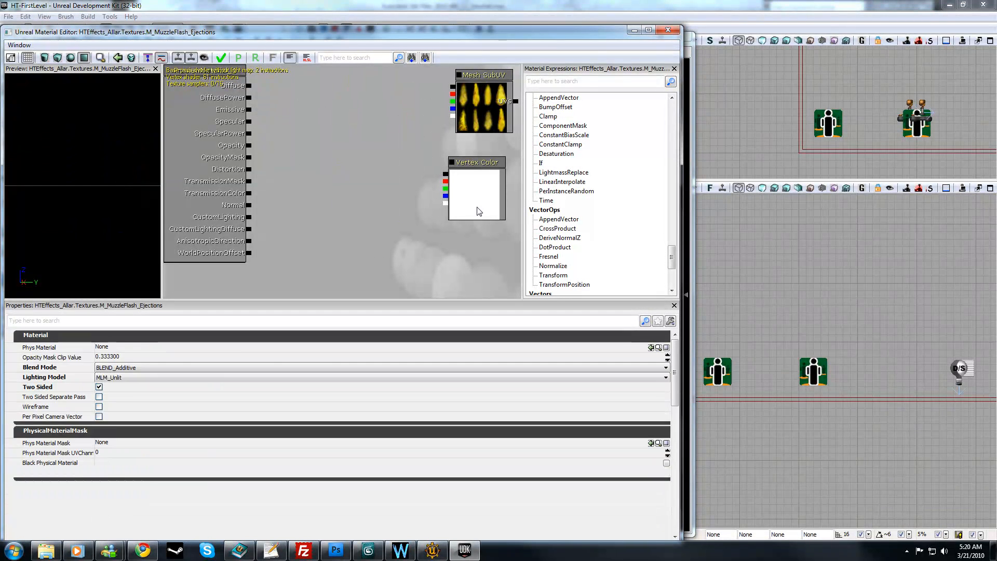
pyautogui.click(477, 207)
pyautogui.press('Delete')
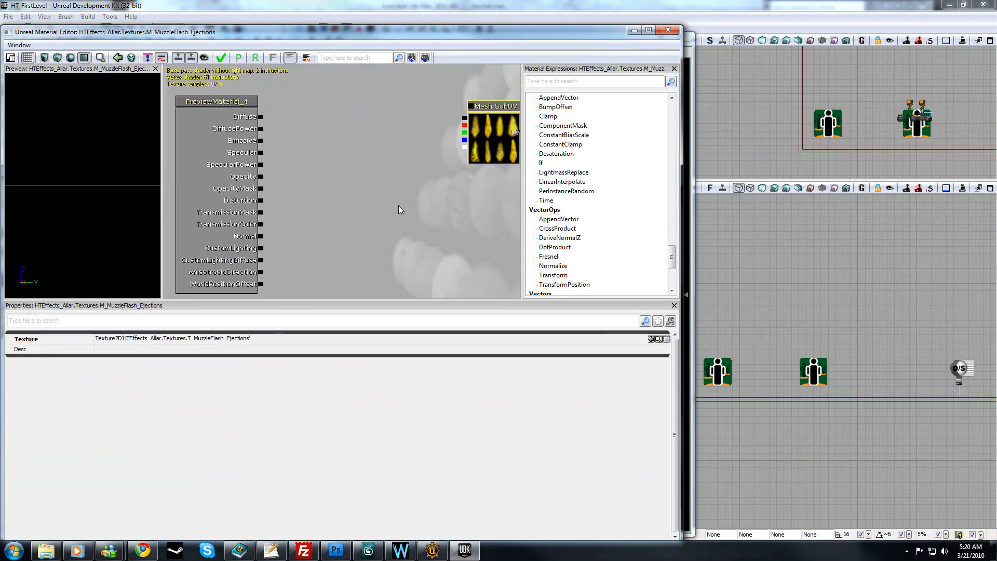
# Step: Move the Mesh SubUV node closer to the material node and connect its color output to Emissive and its alpha output to Opacity
pyautogui.click(477, 146)
pyautogui.moveTo(477, 146); pyautogui.dragTo(376, 200)
pyautogui.click(368, 555)
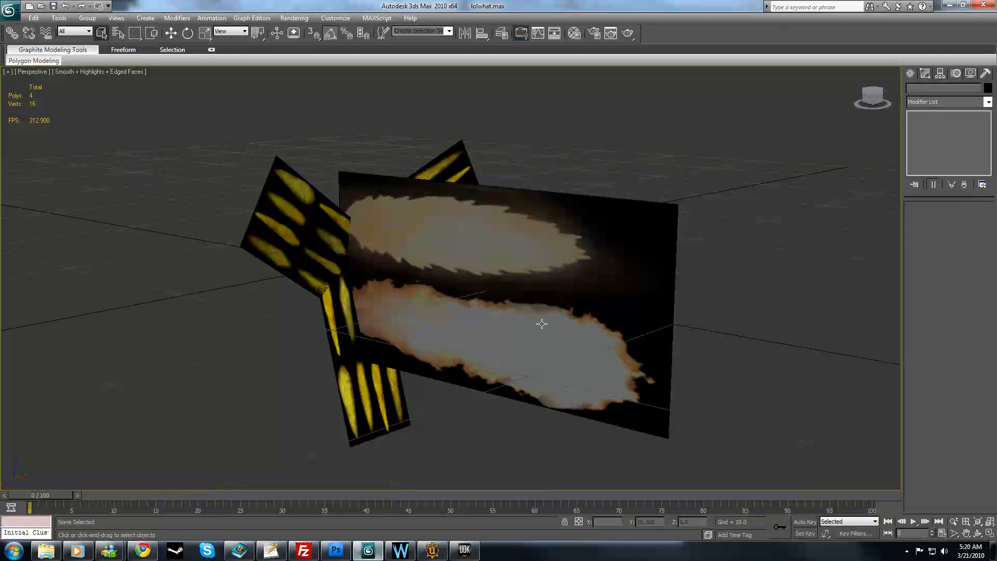
pyautogui.hotkey('alt', 'Tab')
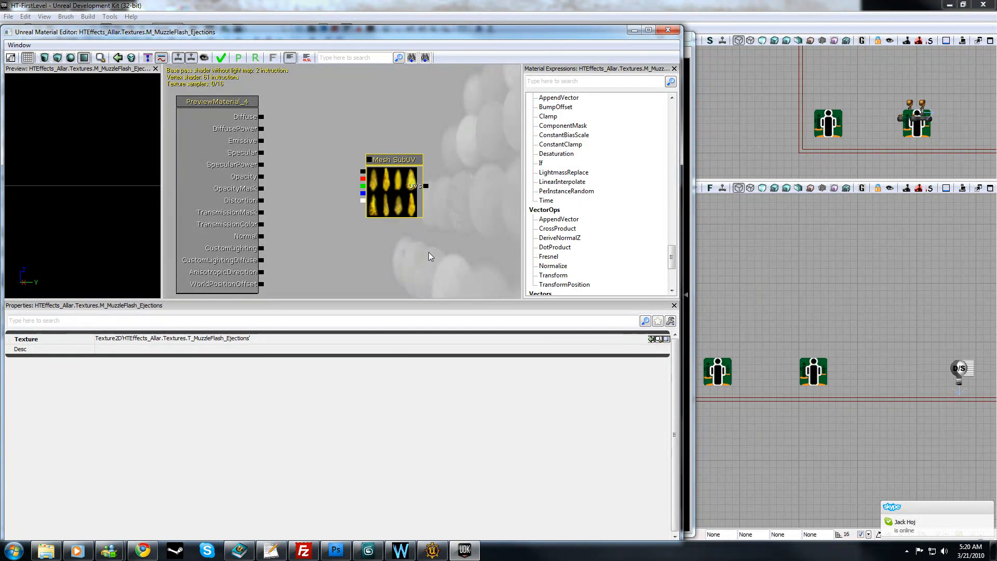
pyautogui.click(353, 152)
pyautogui.moveTo(364, 172); pyautogui.dragTo(263, 140)
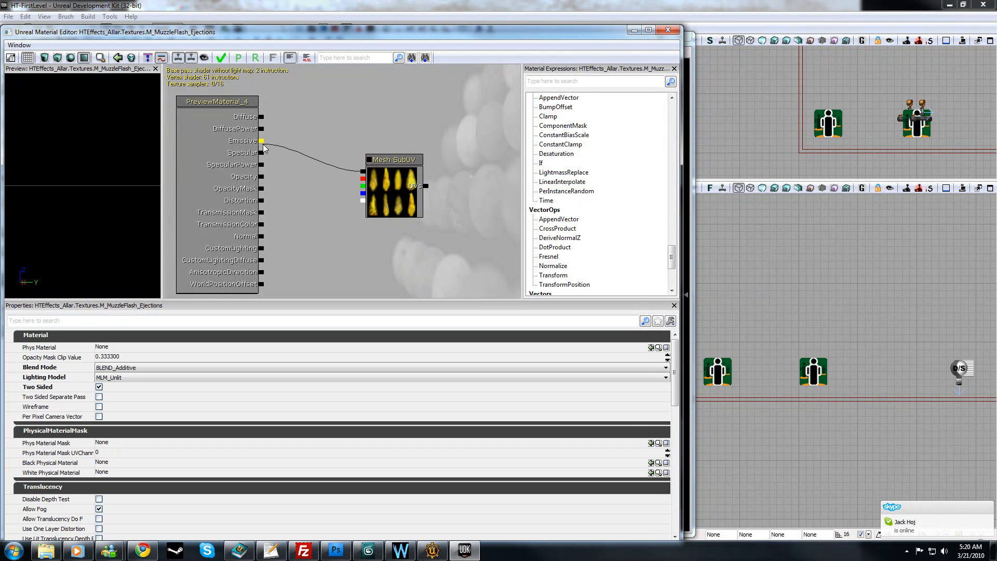
pyautogui.moveTo(362, 200); pyautogui.dragTo(261, 176)
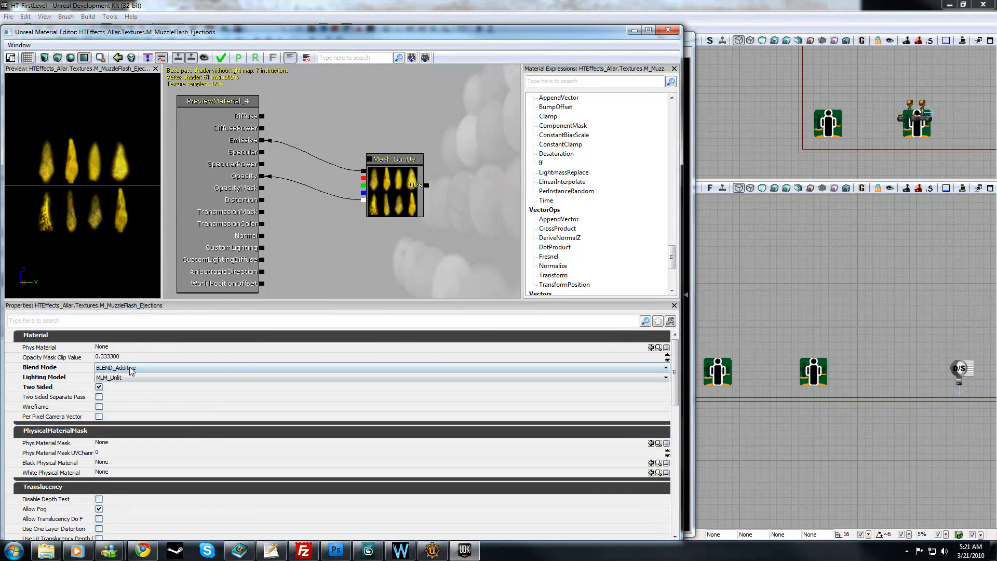
# Step: Choose BLEND_Additive as the material's blend mode and MLM_Unlit as its lighting model
pyautogui.click(207, 374)
pyautogui.click(148, 388)
pyautogui.click(146, 377)
pyautogui.click(168, 400)
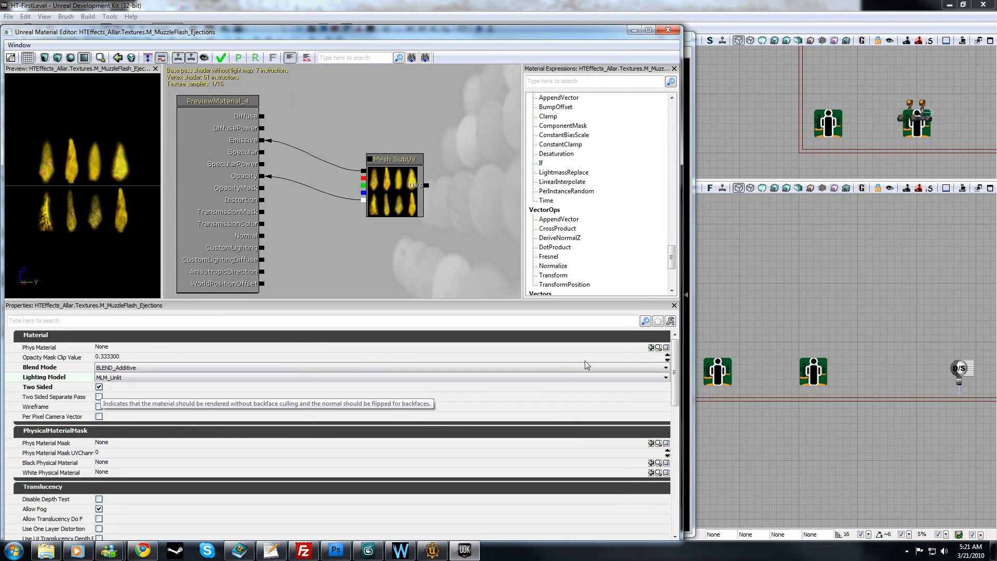
# Step: Turn off the Used With Particle Sub UV option of the M_MuzzleFlash_Ejections material
pyautogui.moveTo(675, 353); pyautogui.dragTo(674, 454)
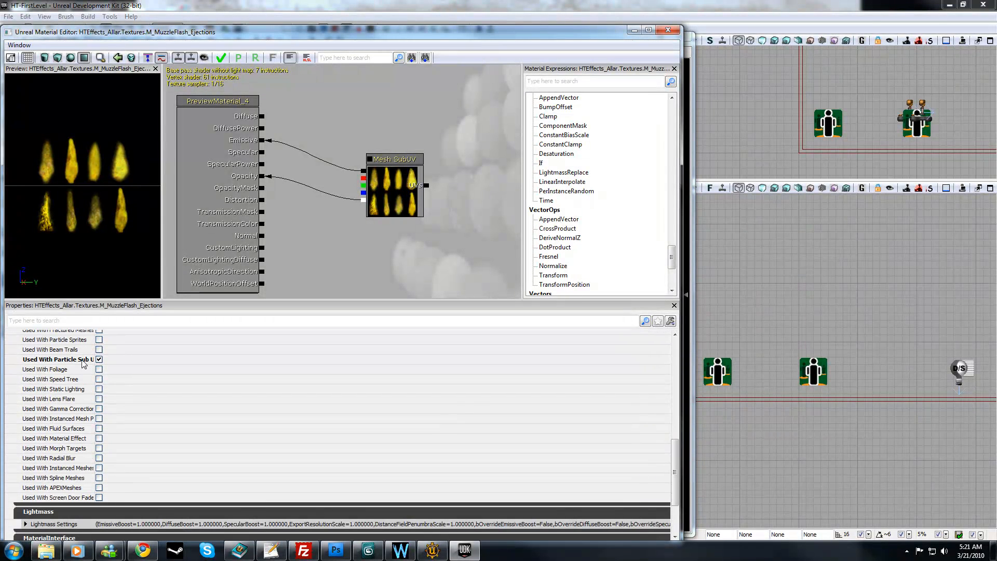
pyautogui.click(99, 359)
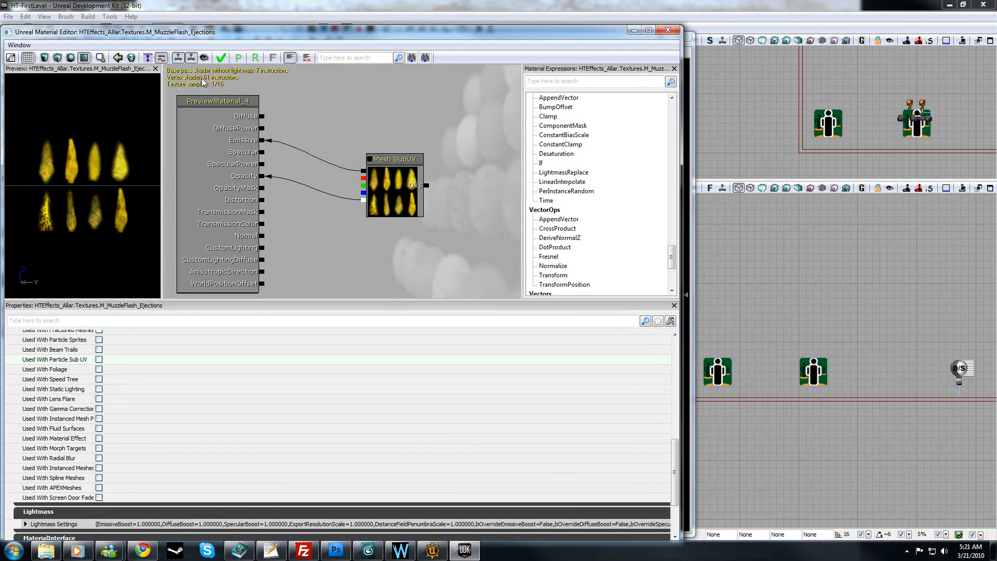
pyautogui.moveTo(348, 252); pyautogui.dragTo(348, 282)
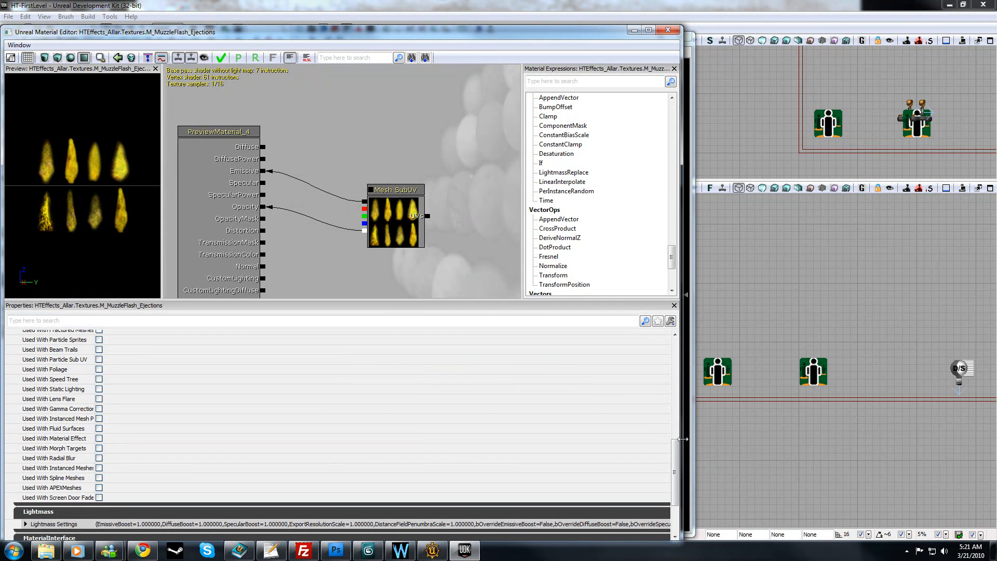
pyautogui.moveTo(676, 458); pyautogui.dragTo(681, 367)
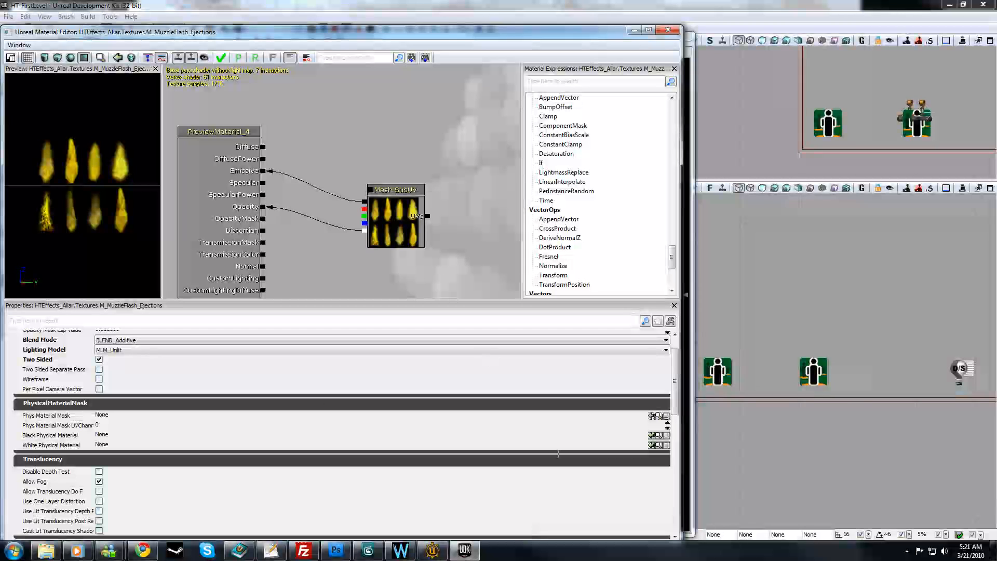
# Step: Glance at the meshes in 3ds Max, return to Unreal Development Kit, apply the M_MuzzleFlash_Ejections changes and close its editor
pyautogui.click(369, 551)
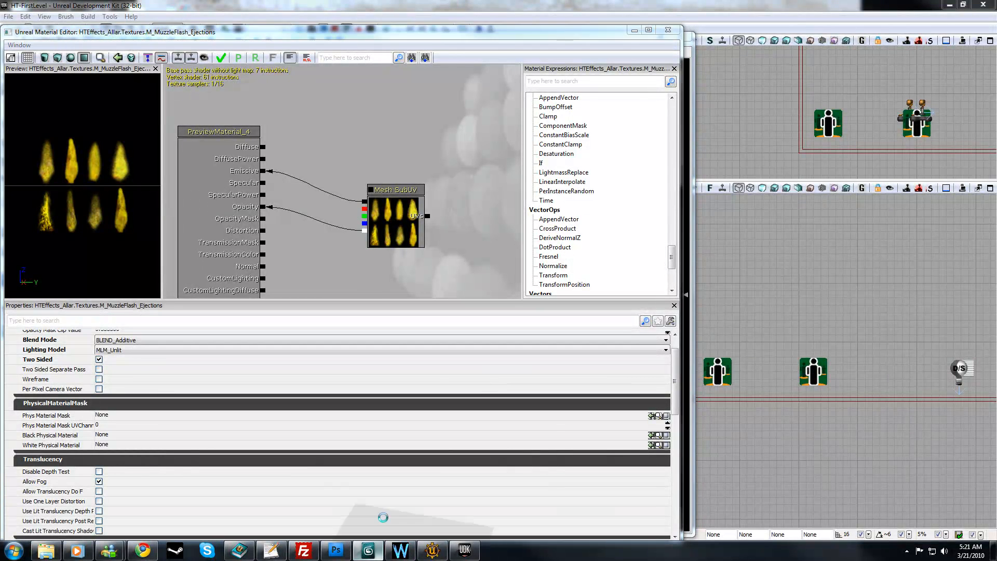
pyautogui.click(949, 5)
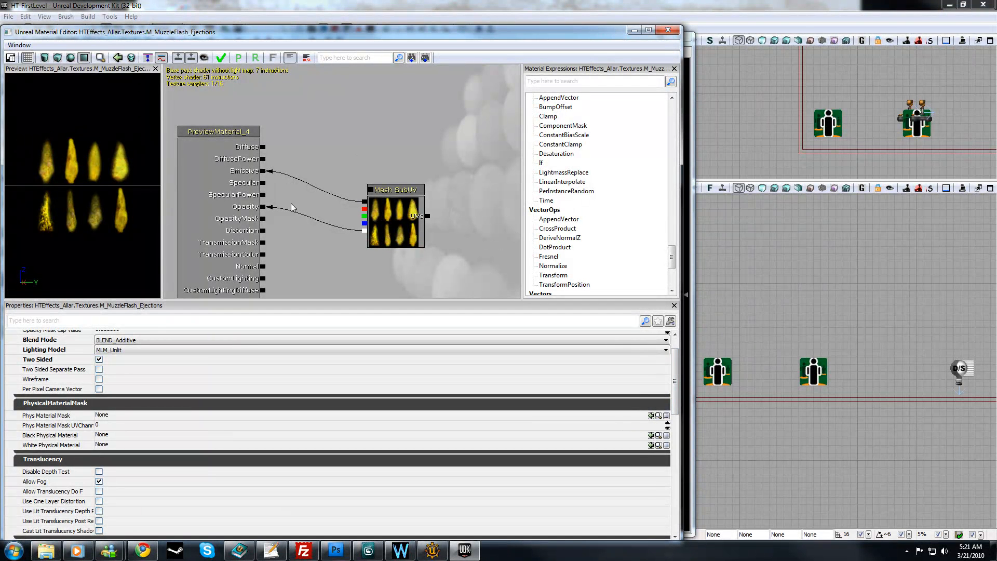
pyautogui.click(221, 57)
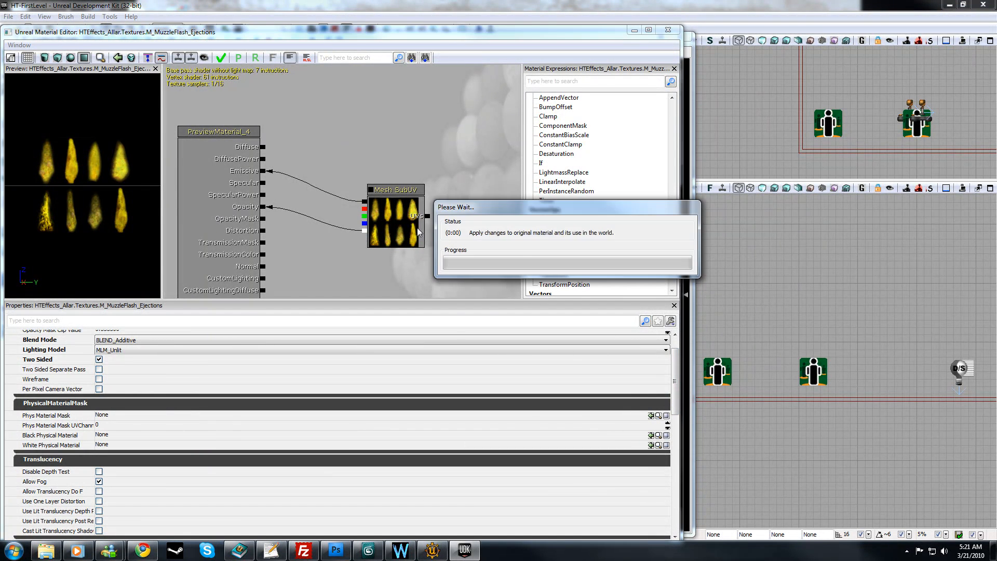
pyautogui.click(667, 29)
# Step: Open the M_MuzzleFlash_Burst material and examine its Mesh SubUV texture, node connections and material properties
pyautogui.doubleClick(229, 242)
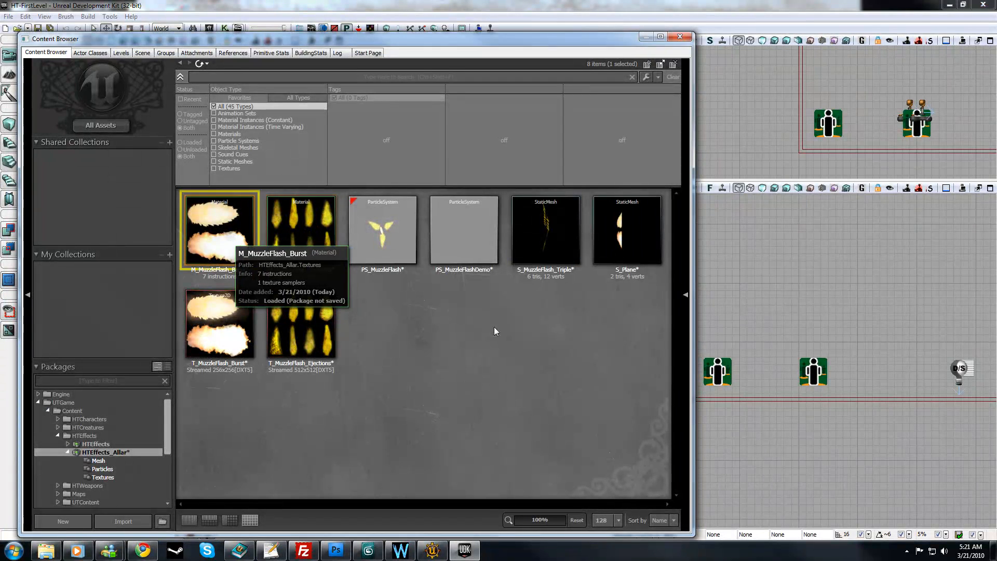
pyautogui.moveTo(496, 244); pyautogui.dragTo(327, 181)
pyautogui.click(320, 248)
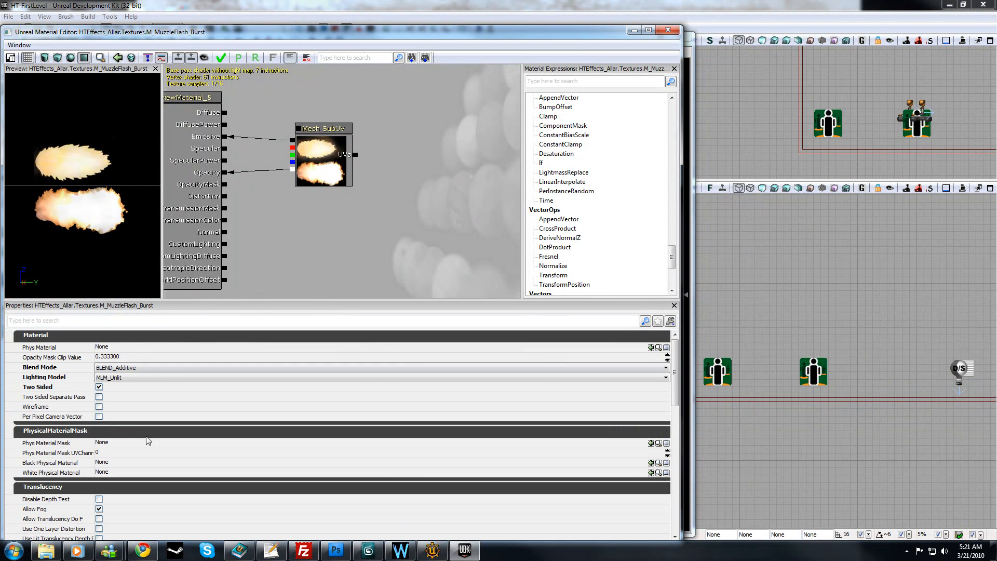
pyautogui.moveTo(673, 370)
pyautogui.mouseDown()
pyautogui.moveTo(669, 456)
pyautogui.moveTo(671, 378)
pyautogui.mouseUp()
pyautogui.click(306, 146)
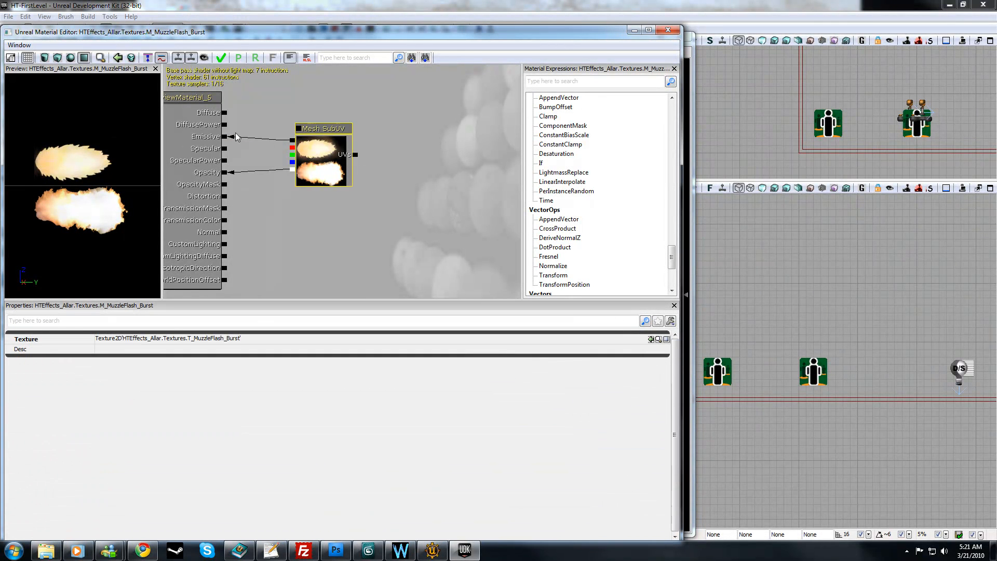
pyautogui.click(294, 230)
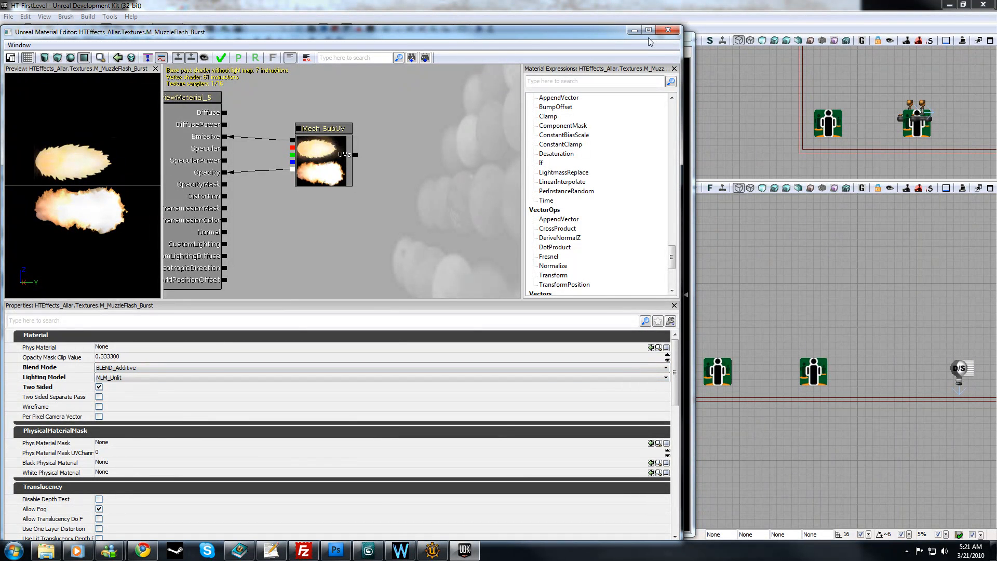
# Step: Close the M_MuzzleFlash_Burst material editor and save the HTEffects_Allar package
pyautogui.click(668, 30)
pyautogui.click(535, 294)
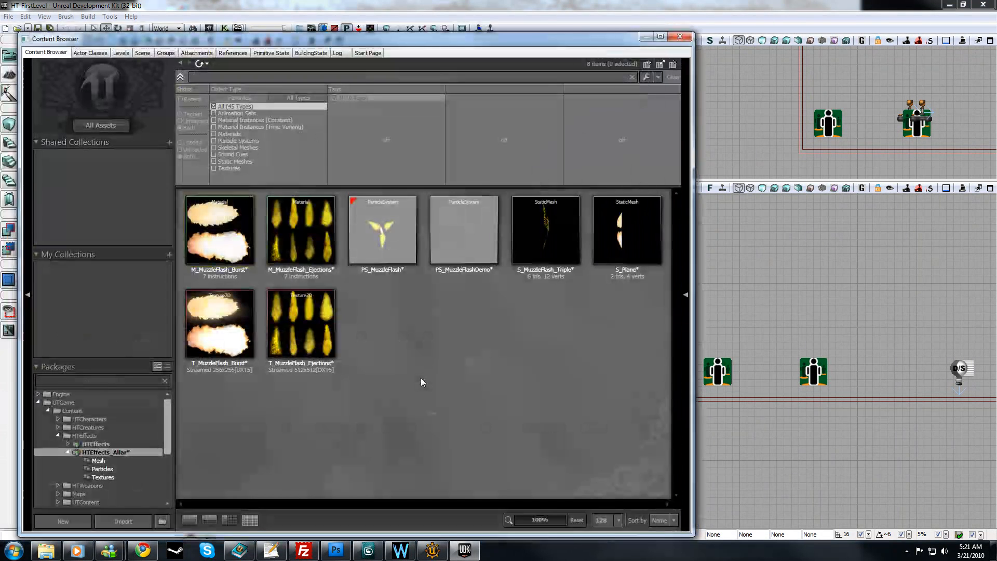
pyautogui.rightClick(121, 449)
pyautogui.click(167, 334)
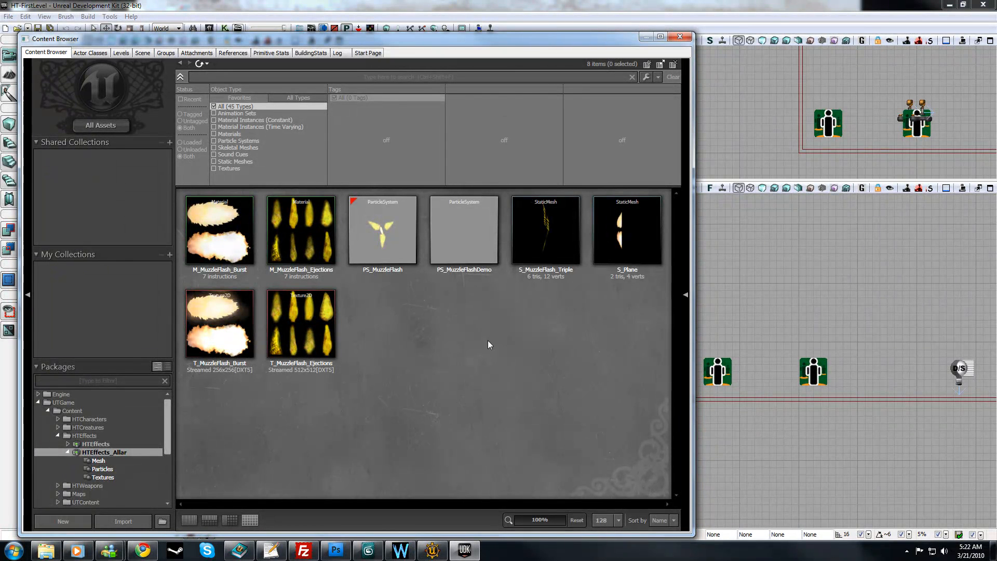
pyautogui.rightClick(471, 323)
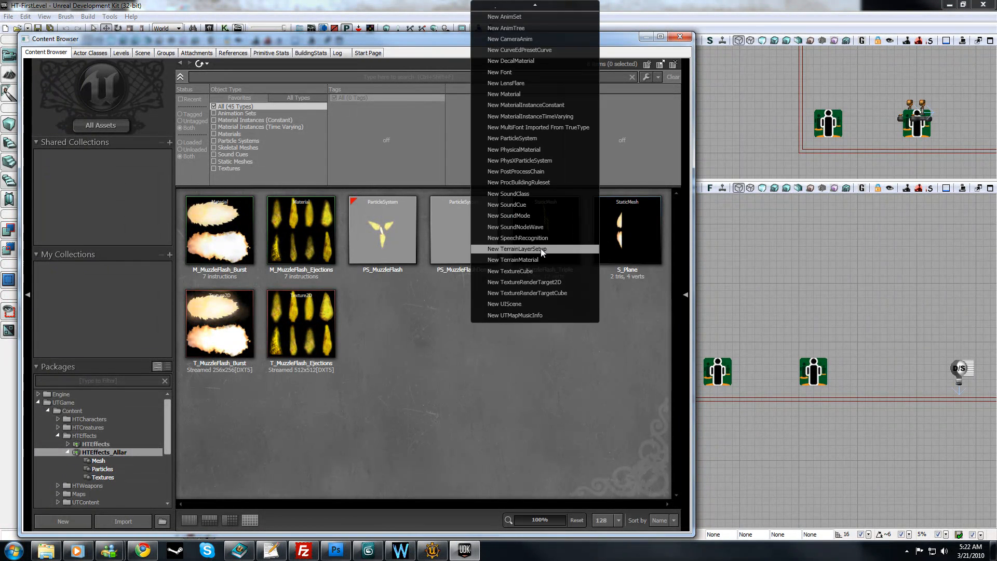
pyautogui.click(510, 133)
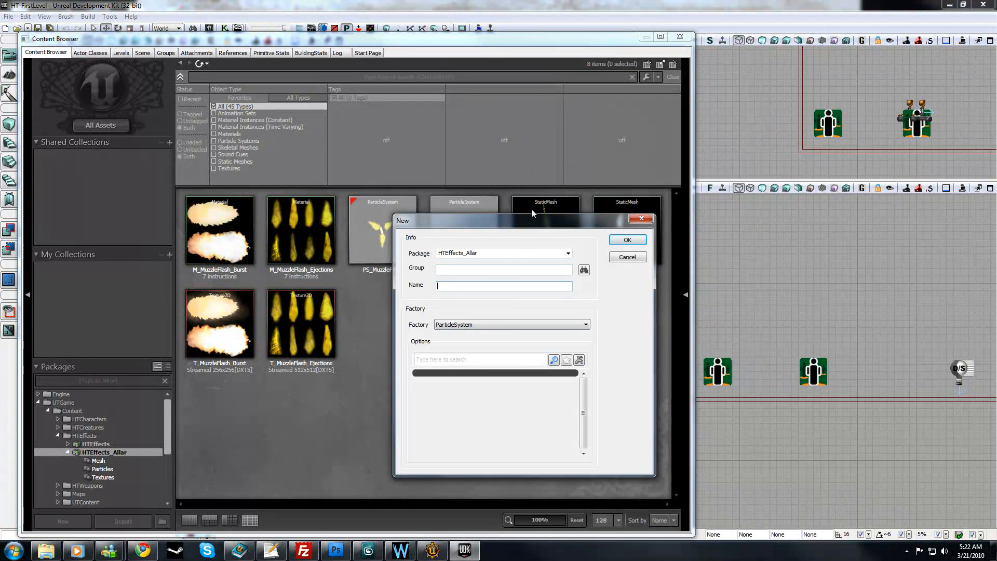
pyautogui.click(627, 257)
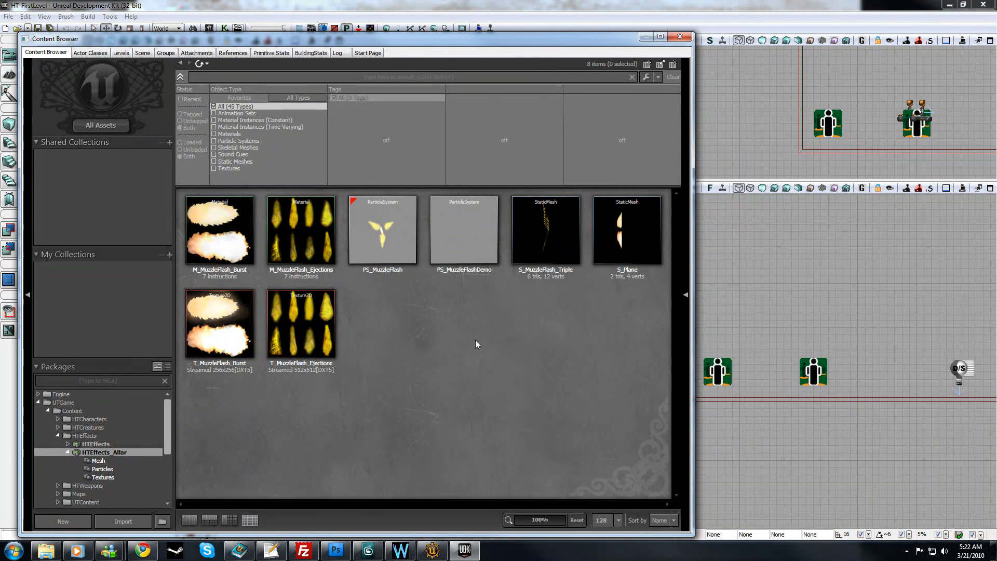
# Step: Open the PS_MuzzleFlash particle system in Cascade and arrange its window to show the preview, emitters, properties and curve editor
pyautogui.click(371, 250)
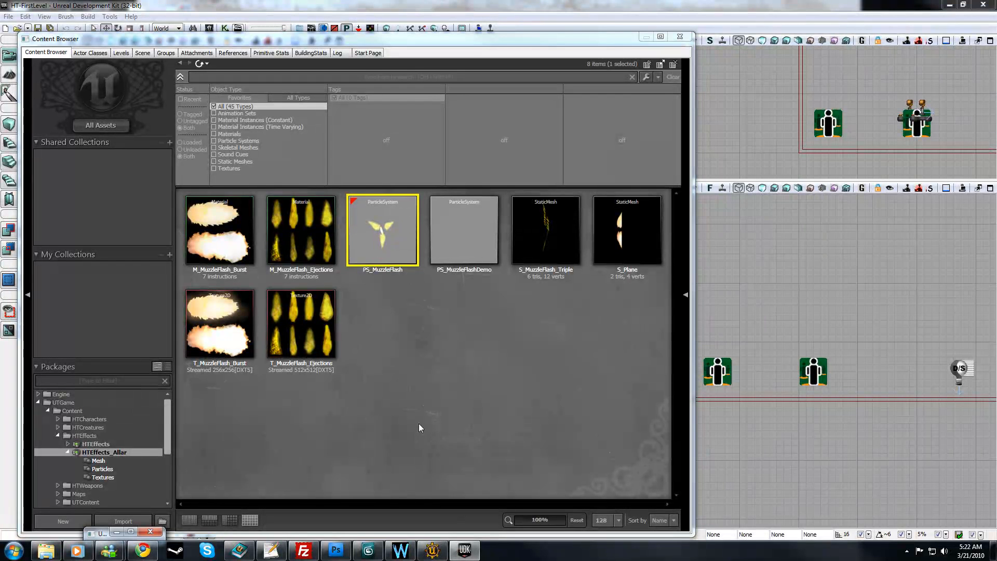
pyautogui.click(131, 532)
pyautogui.click(949, 4)
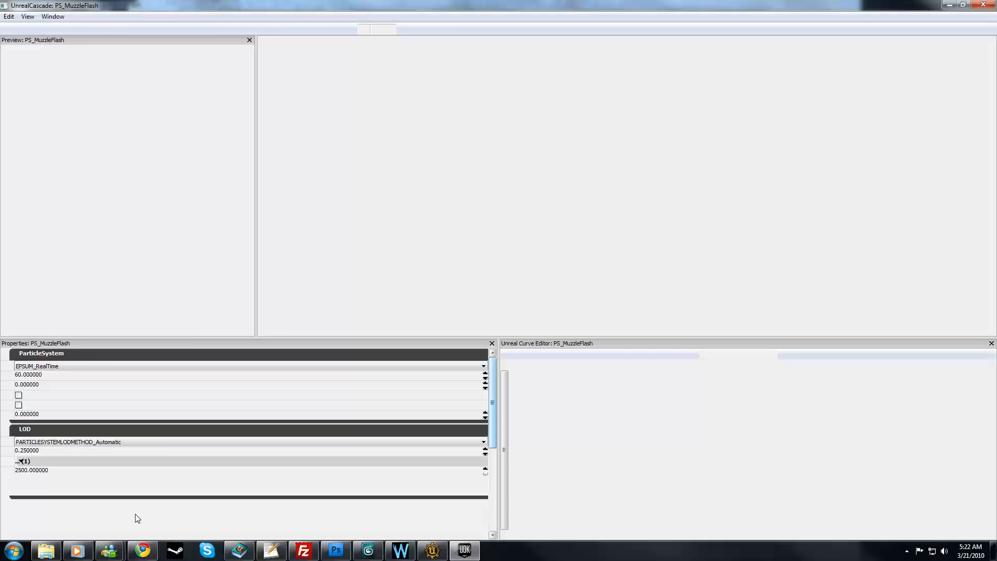
pyautogui.click(131, 531)
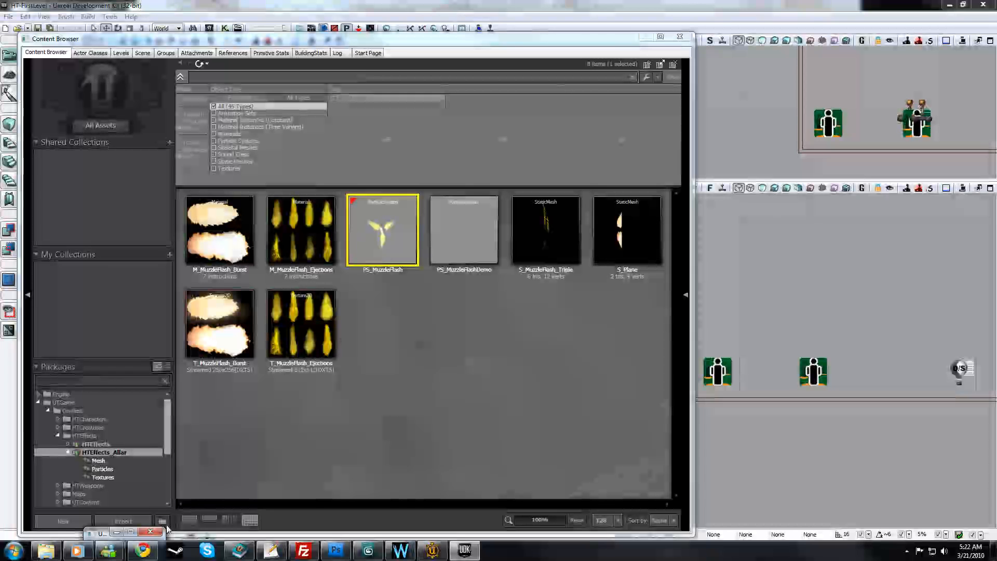
pyautogui.click(949, 5)
pyautogui.click(131, 532)
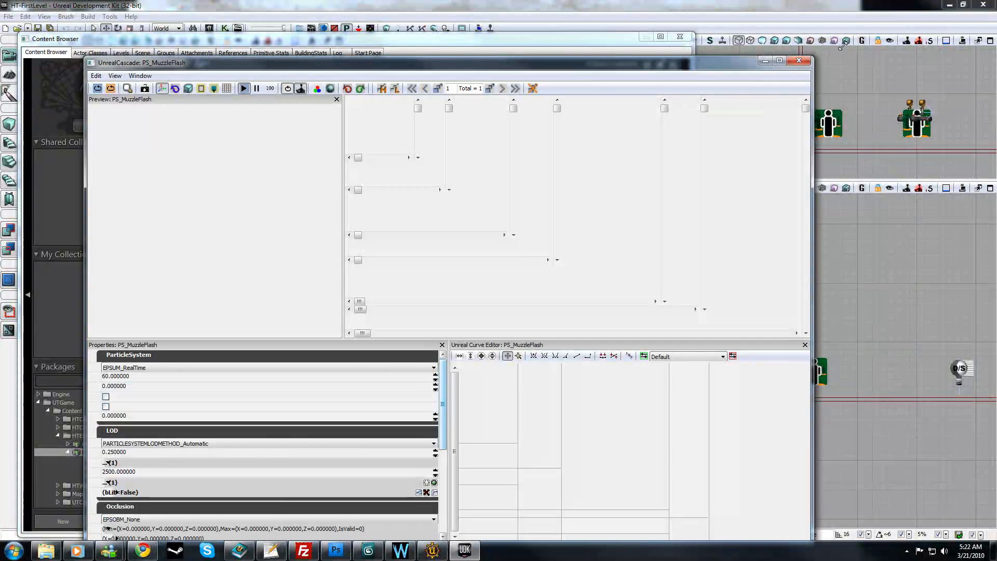
pyautogui.moveTo(813, 49); pyautogui.dragTo(873, 21)
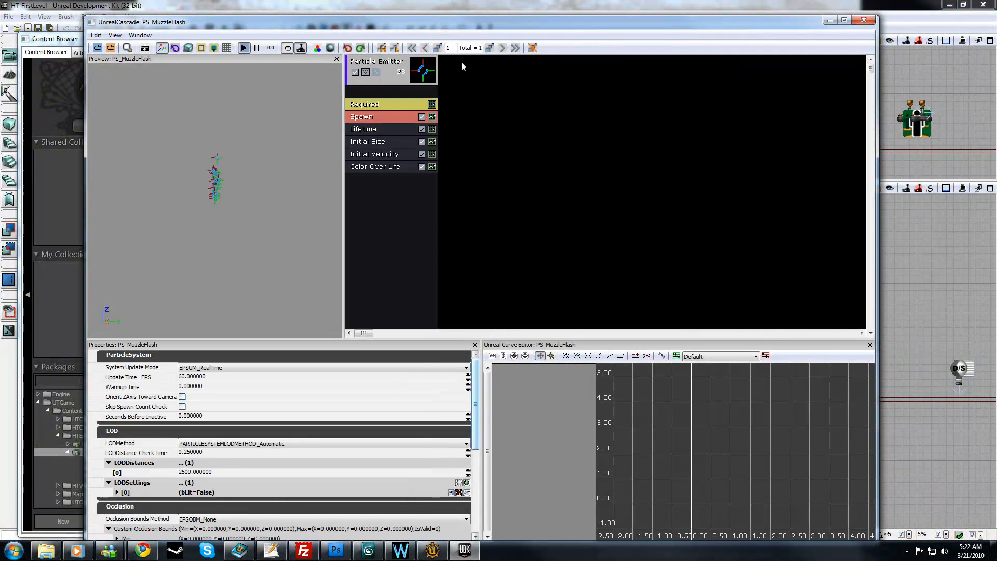
pyautogui.moveTo(487, 22); pyautogui.dragTo(491, 9)
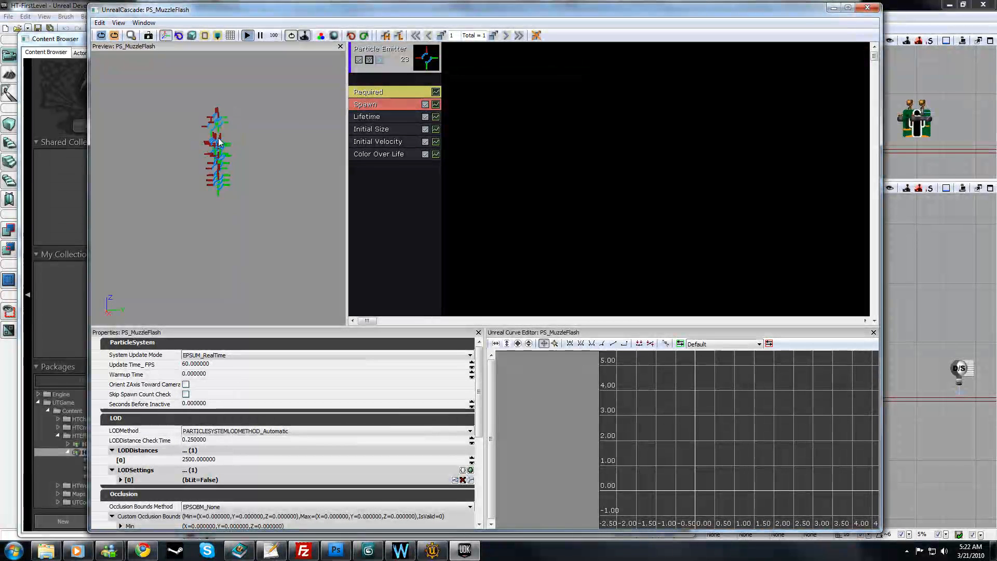
pyautogui.moveTo(408, 262); pyautogui.dragTo(273, 64)
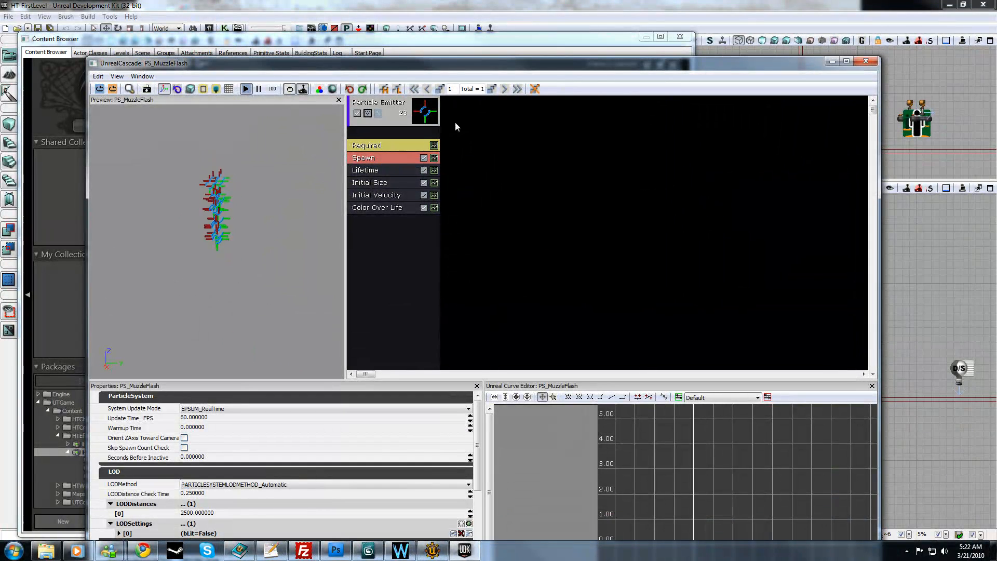
pyautogui.moveTo(375, 64); pyautogui.dragTo(365, 28)
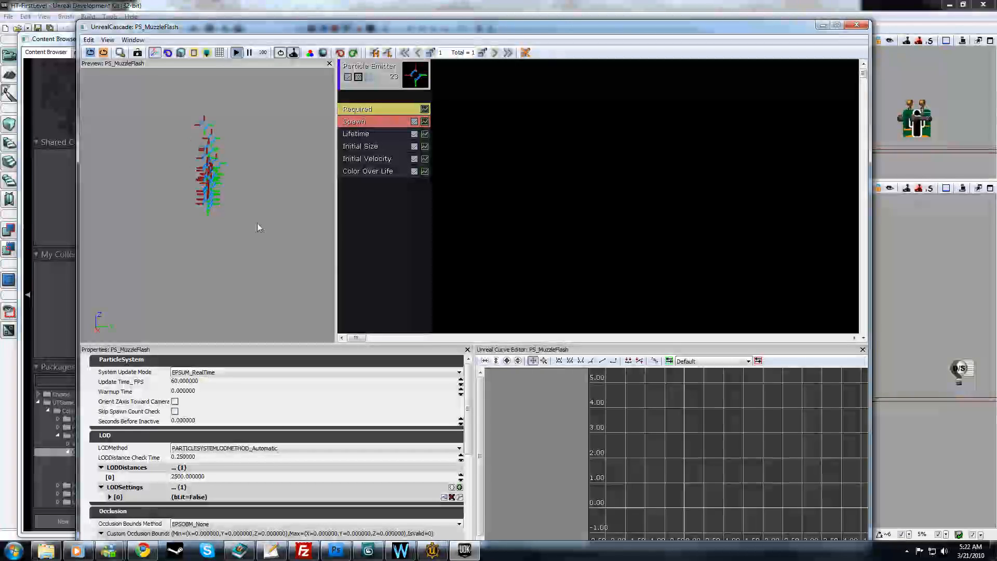
# Step: Add a new ParticleSpriteEmitter beside the existing emitter in PS_MuzzleFlash
pyautogui.click(386, 83)
pyautogui.click(459, 131)
pyautogui.rightClick(520, 143)
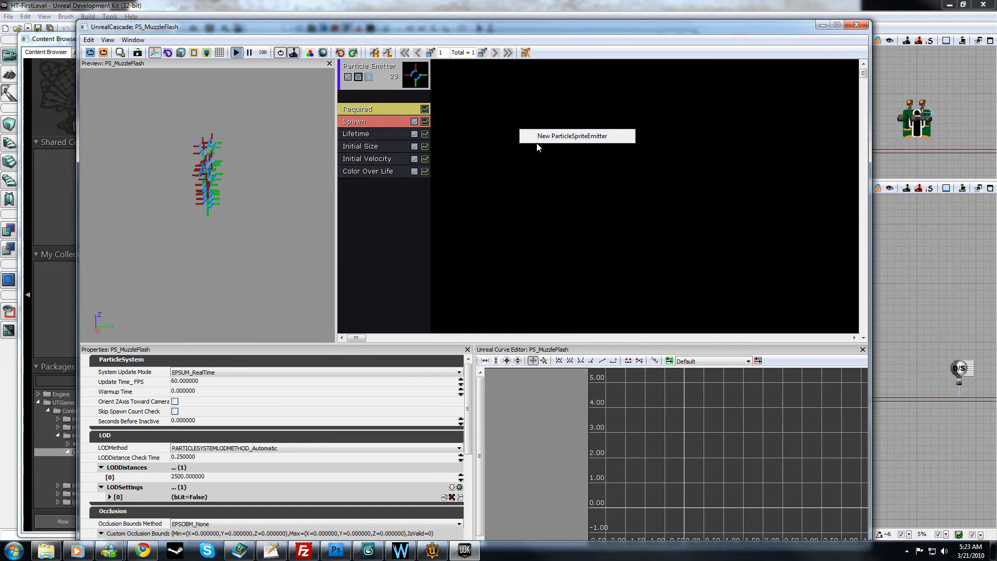
pyautogui.click(561, 135)
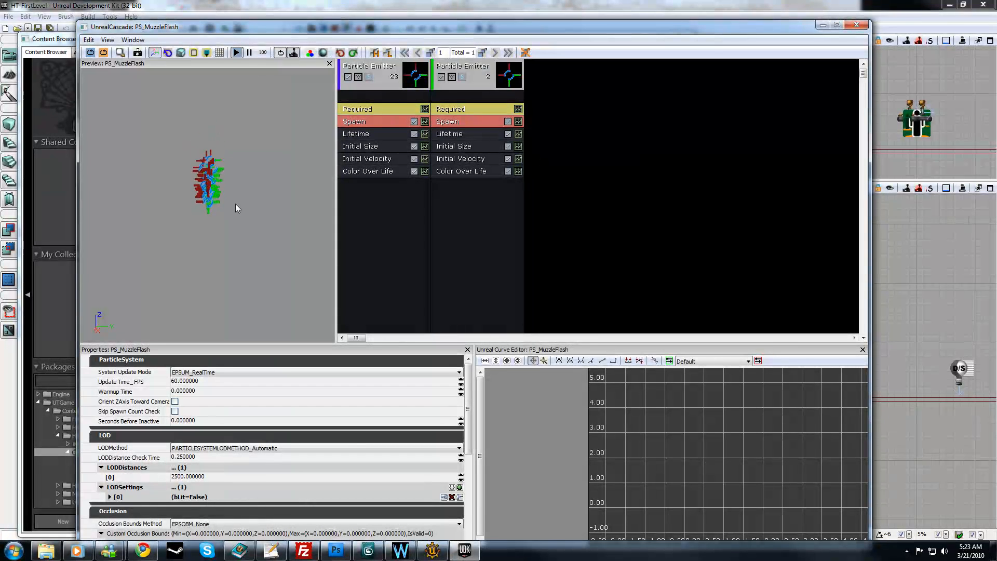
# Step: Delete the second particle emitter from PS_MuzzleFlash and close the Cascade editor
pyautogui.rightClick(498, 71)
pyautogui.moveTo(519, 55)
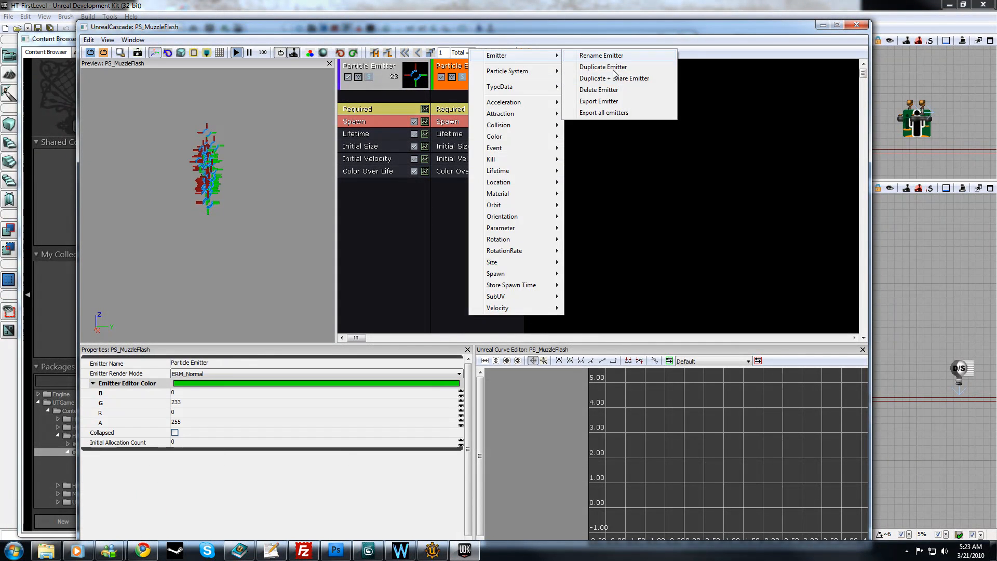
pyautogui.click(623, 92)
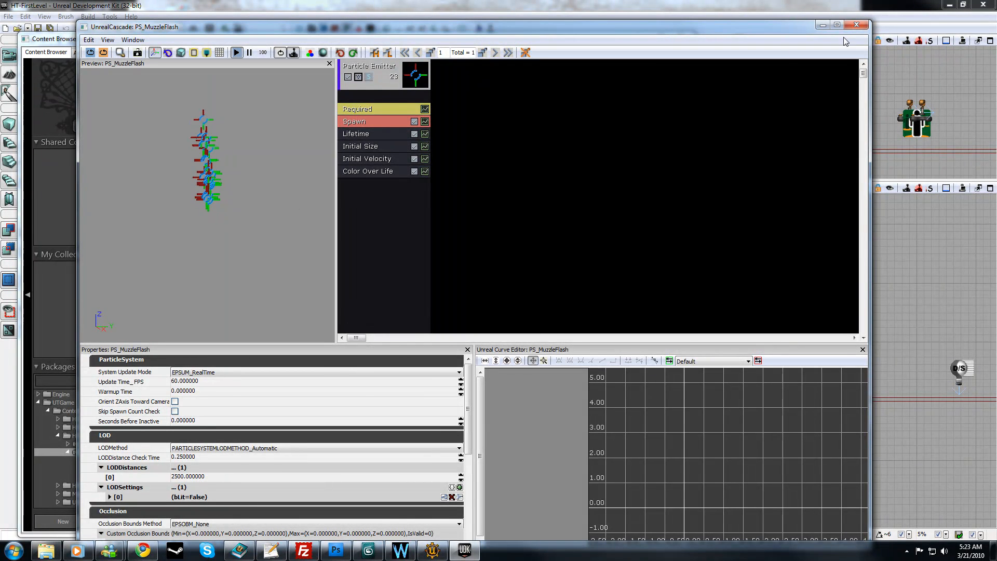
pyautogui.click(857, 24)
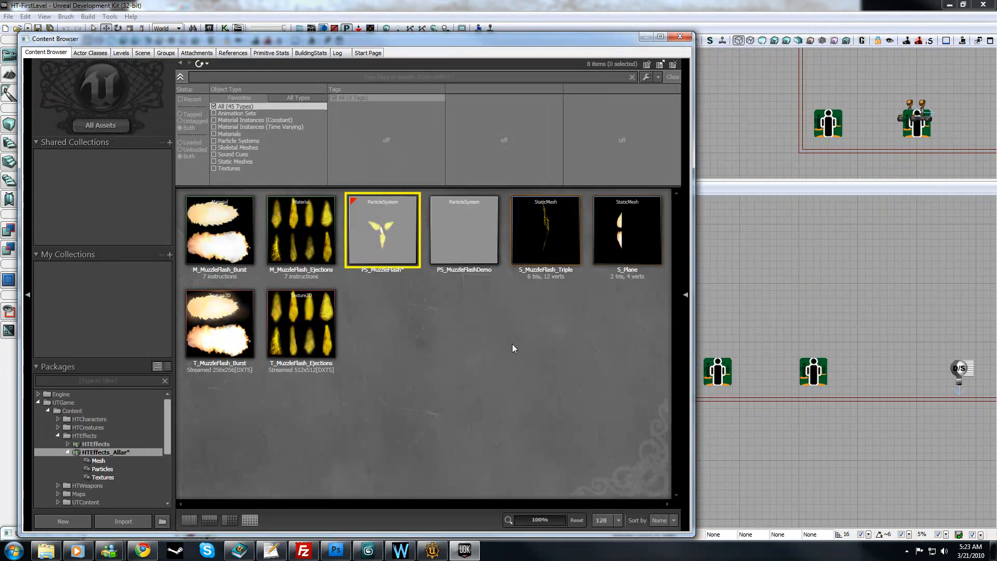
# Step: Open the S_MuzzleFlash_Triple static mesh, enlarge its editor window to inspect the mesh from an angle, and close it
pyautogui.doubleClick(529, 244)
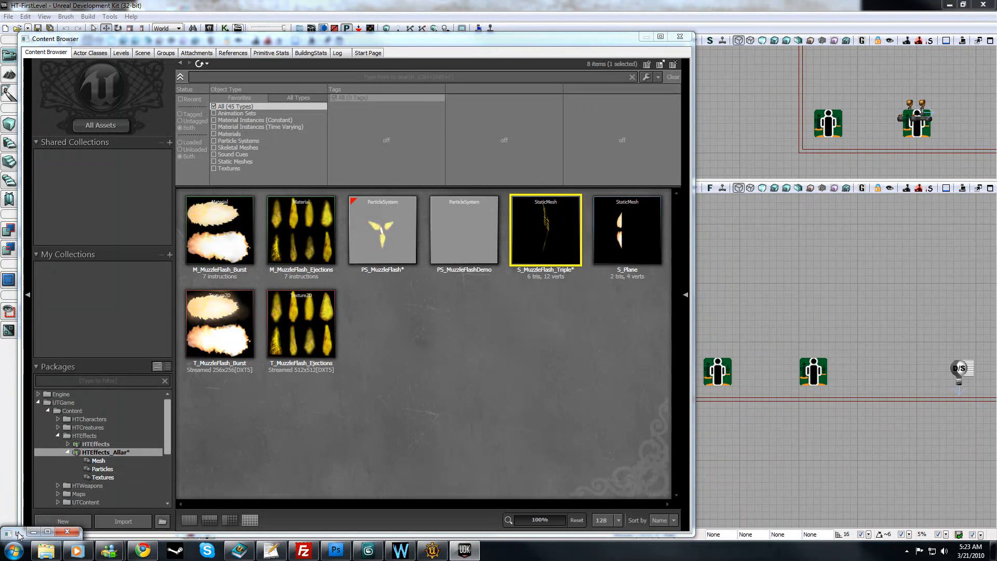
pyautogui.moveTo(14, 533); pyautogui.dragTo(129, 370)
pyautogui.moveTo(195, 365); pyautogui.dragTo(538, 58)
pyautogui.moveTo(311, 208); pyautogui.dragTo(280, 202)
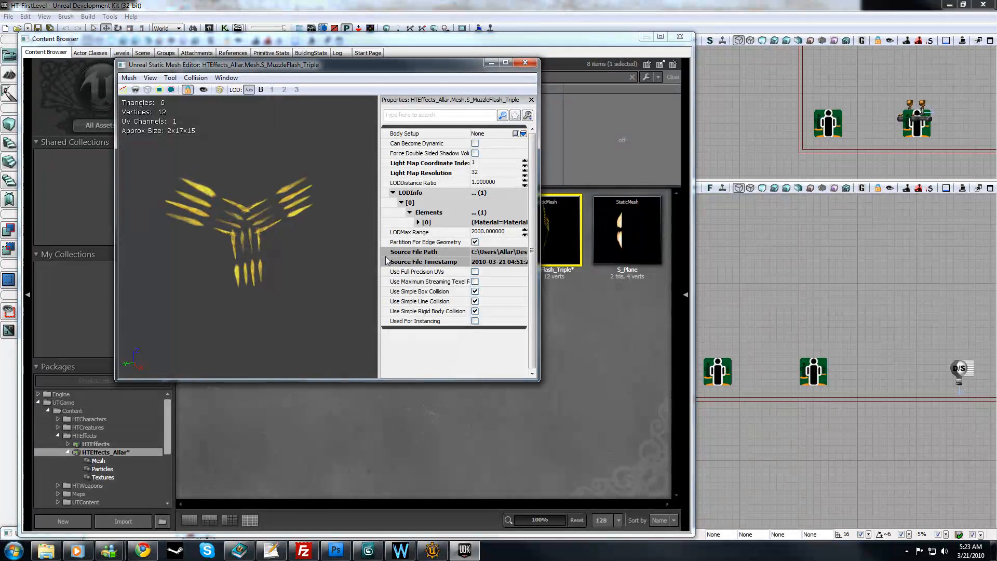
pyautogui.click(525, 62)
# Step: Open the S_Plane static mesh, examine its textured surface and its wireframe geometry, and close the mesh editor
pyautogui.doubleClick(637, 219)
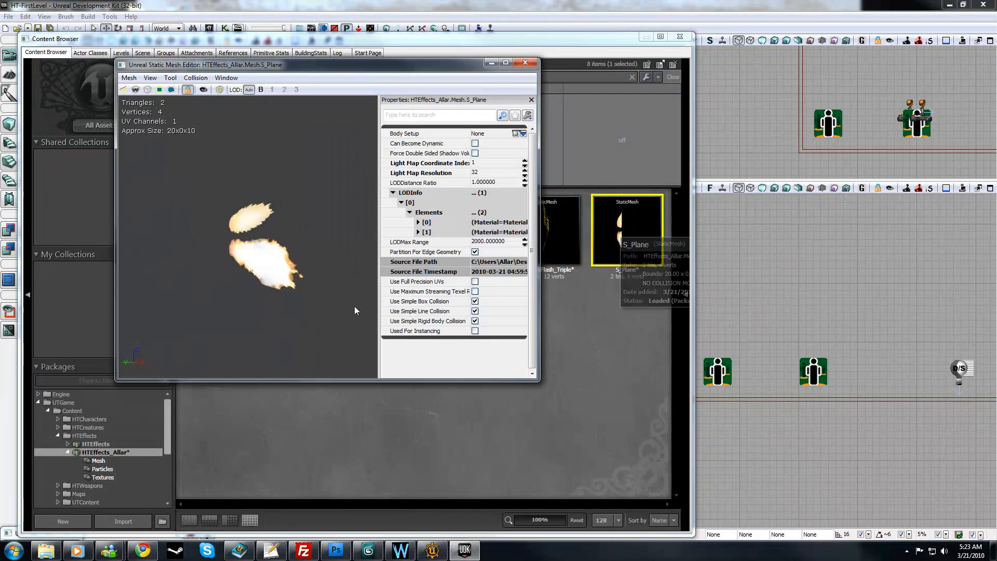
pyautogui.moveTo(249, 233); pyautogui.dragTo(208, 234)
pyautogui.moveTo(249, 234)
pyautogui.mouseDown(button='right')
pyautogui.moveTo(249, 280)
pyautogui.moveTo(250, 234)
pyautogui.mouseUp(button='right')
pyautogui.click(149, 92)
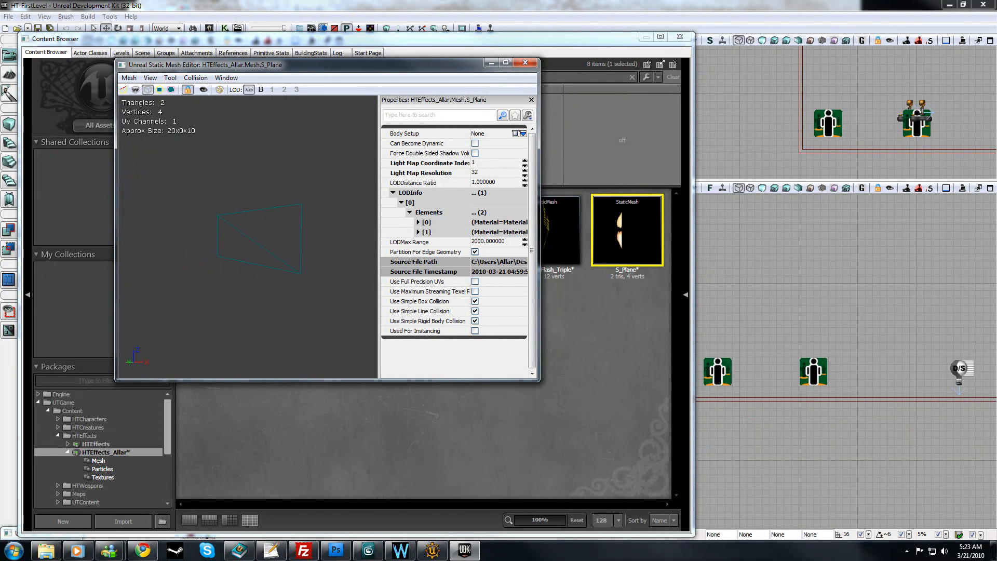
pyautogui.click(525, 62)
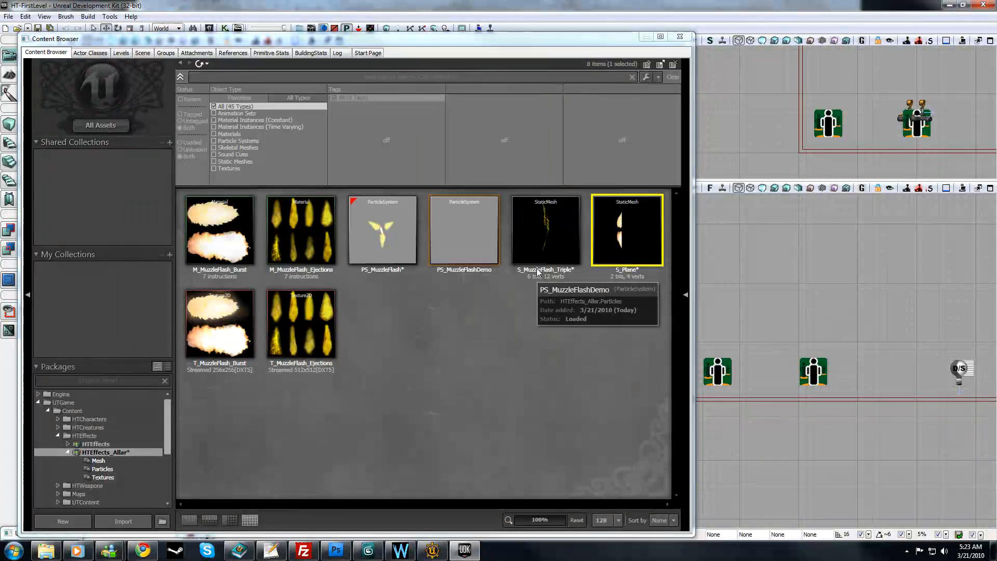
# Step: Reopen S_MuzzleFlash_Triple to examine its three-plane layout from another angle, and close it
pyautogui.doubleClick(512, 245)
pyautogui.moveTo(263, 247); pyautogui.dragTo(240, 150)
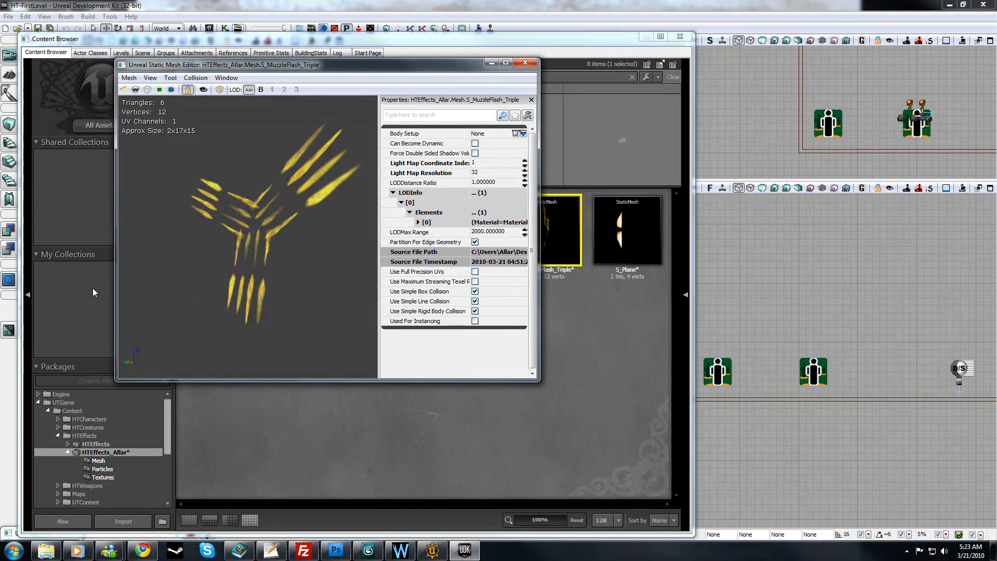
pyautogui.click(525, 62)
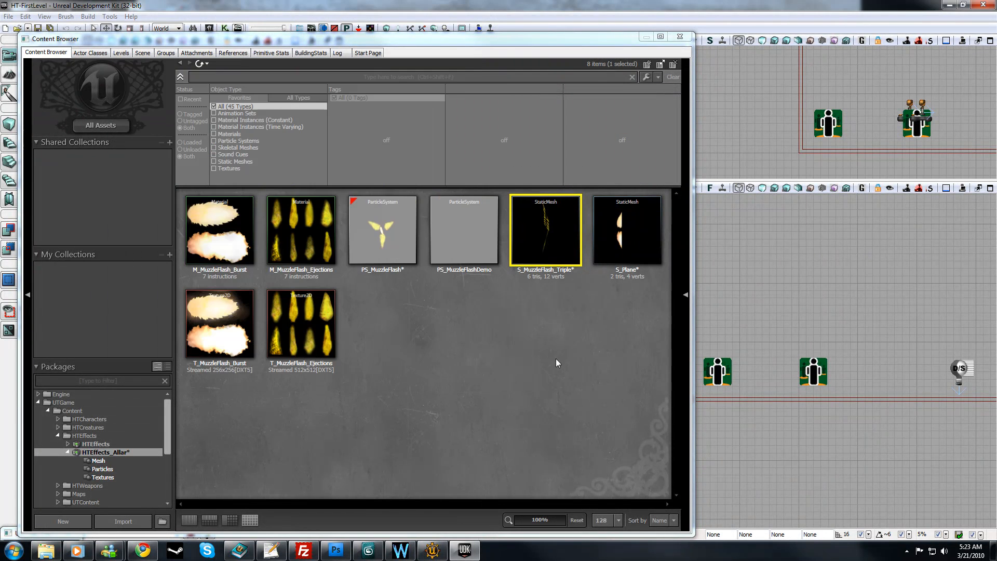
pyautogui.click(556, 358)
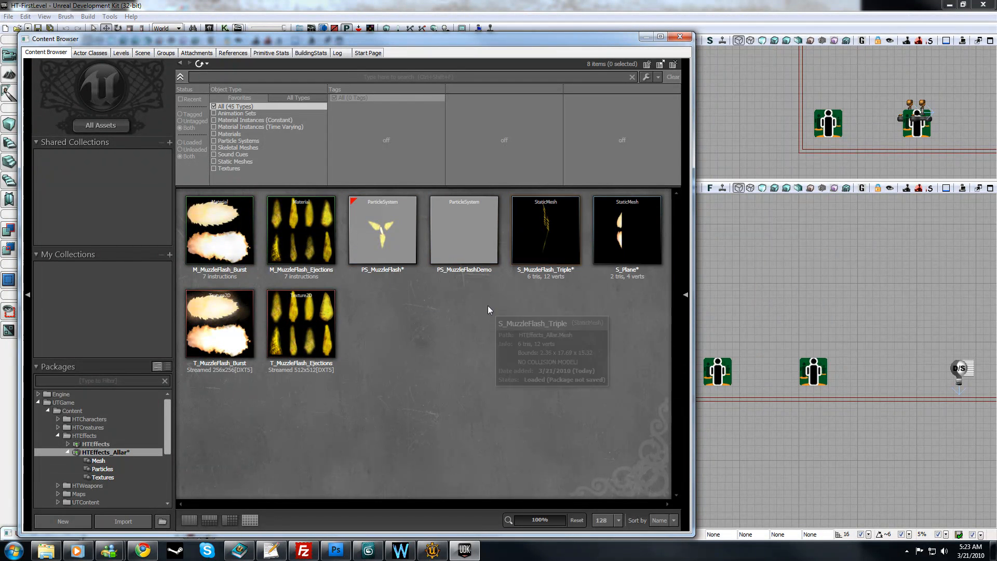
# Step: Reopen the PS_MuzzleFlash particle system in Cascade and restore its collapsed window to a usable size
pyautogui.click(386, 227)
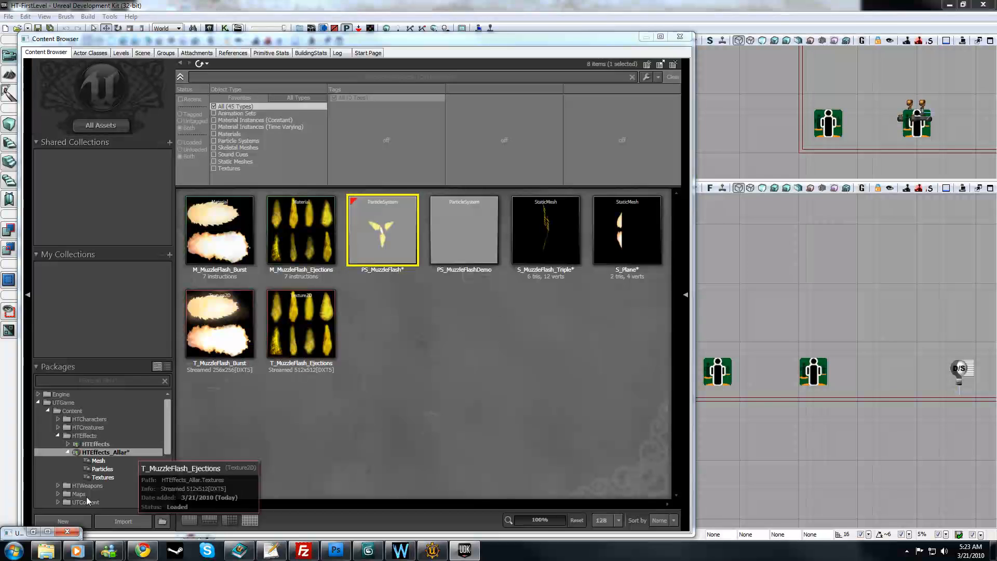
pyautogui.moveTo(20, 534); pyautogui.dragTo(137, 346)
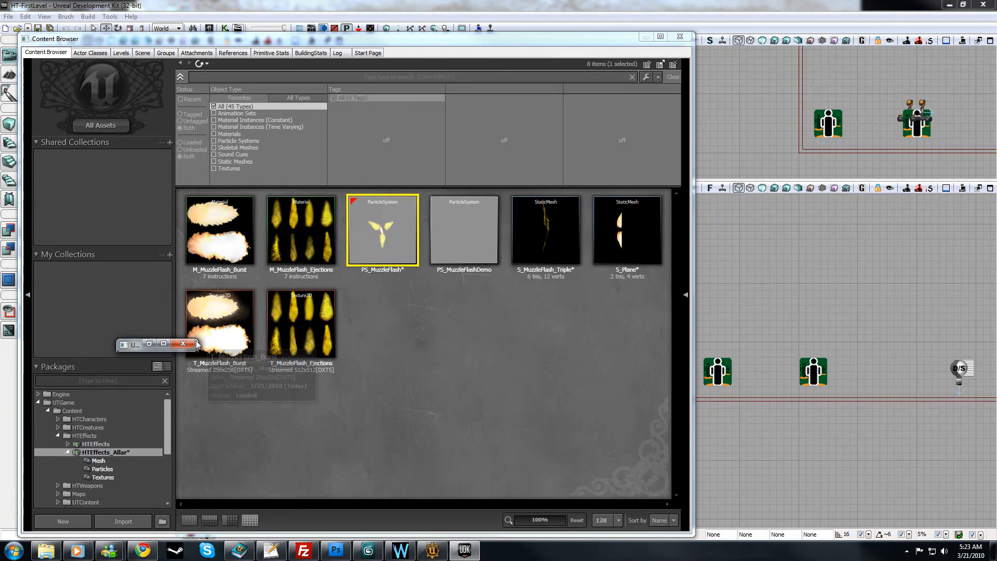
pyautogui.click(129, 347)
pyautogui.click(156, 282)
pyautogui.moveTo(158, 345); pyautogui.dragTo(131, 111)
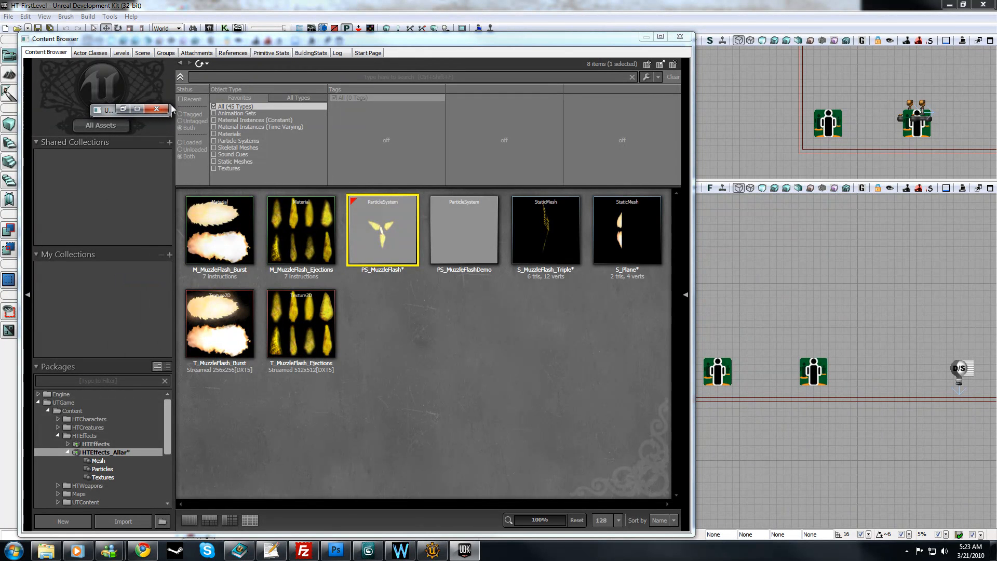
pyautogui.click(123, 109)
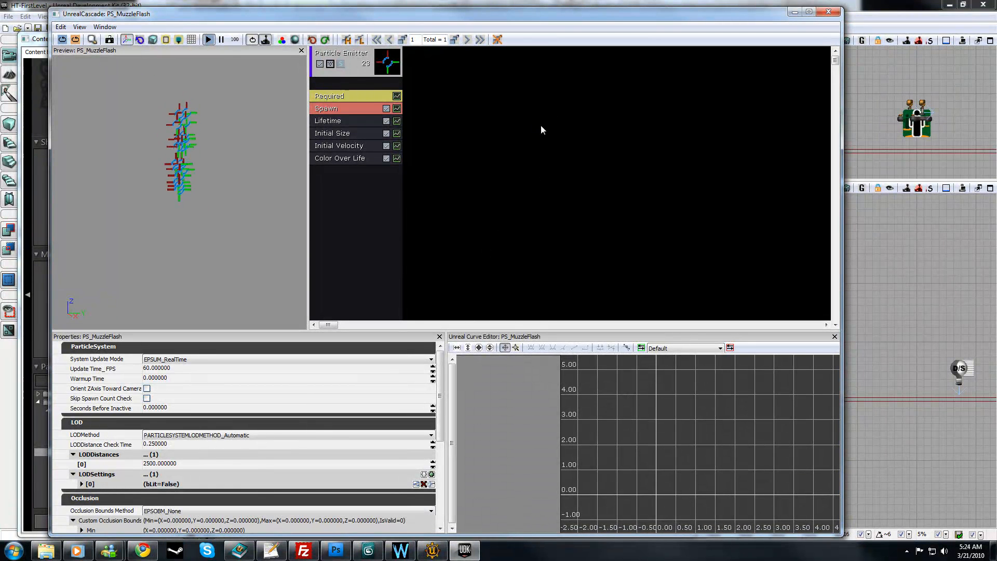
# Step: Add a New Mesh Data TypeData module to the remaining particle emitter
pyautogui.click(357, 59)
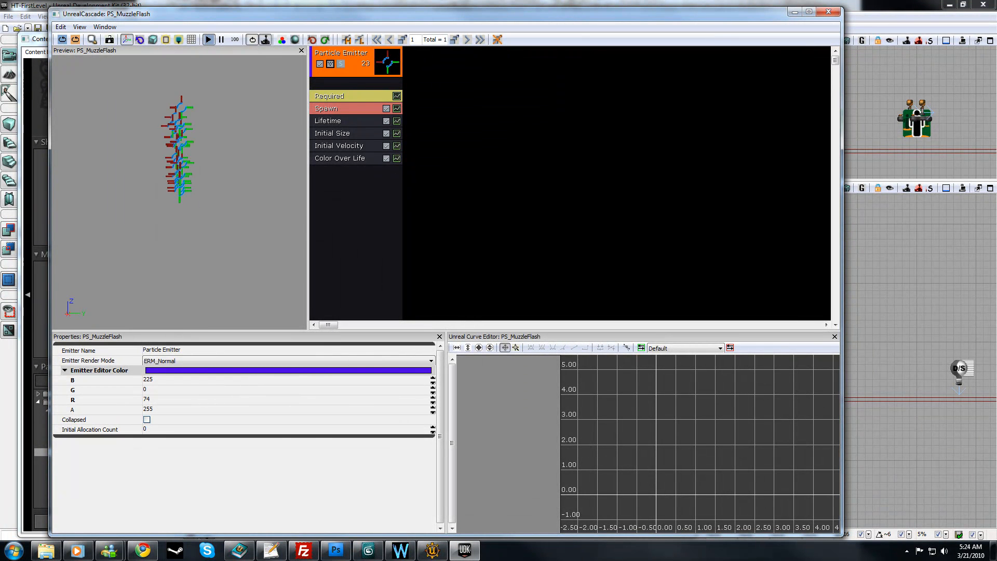
pyautogui.moveTo(218, 155); pyautogui.dragTo(241, 158)
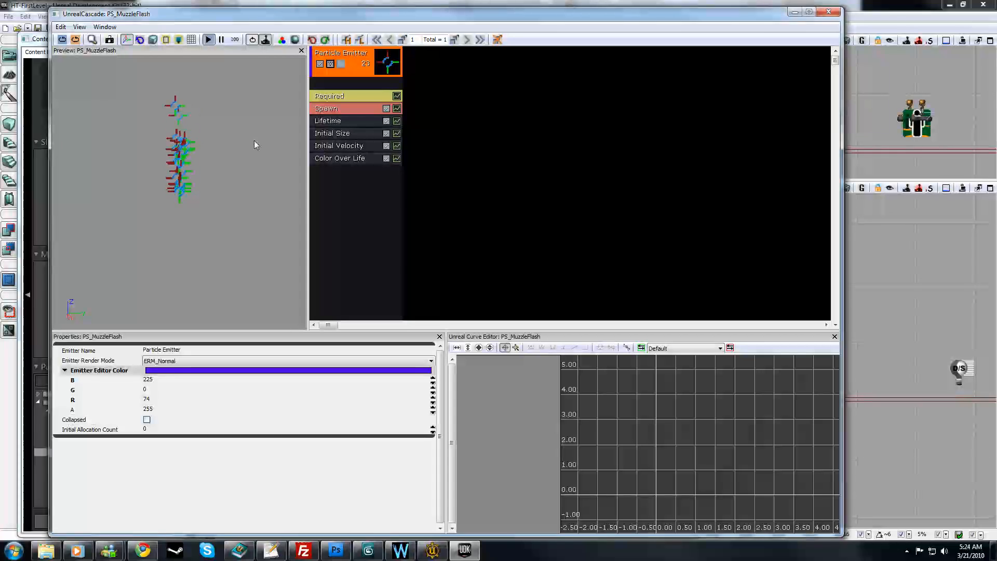
pyautogui.click(361, 55)
pyautogui.rightClick(362, 55)
pyautogui.moveTo(410, 75)
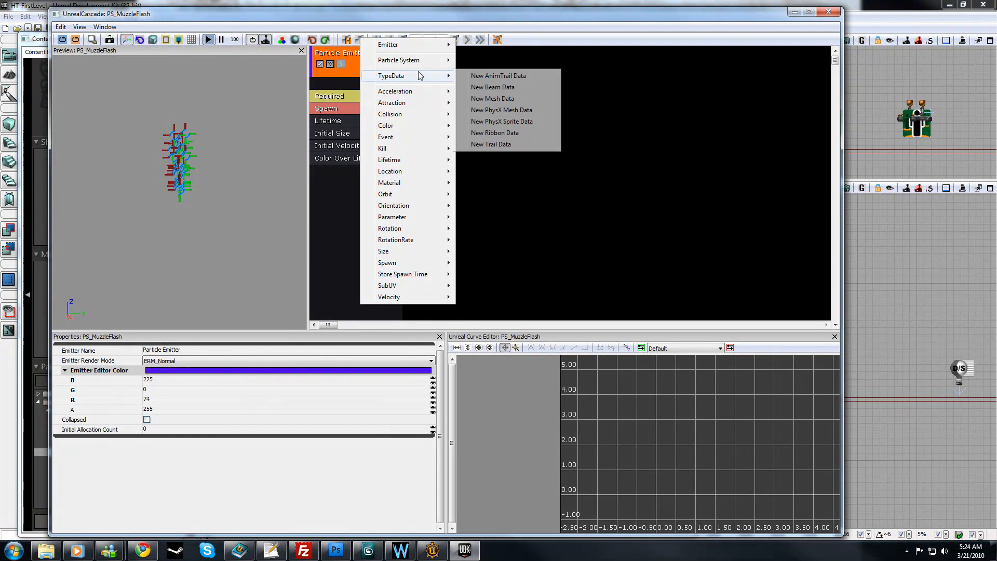
pyautogui.click(496, 99)
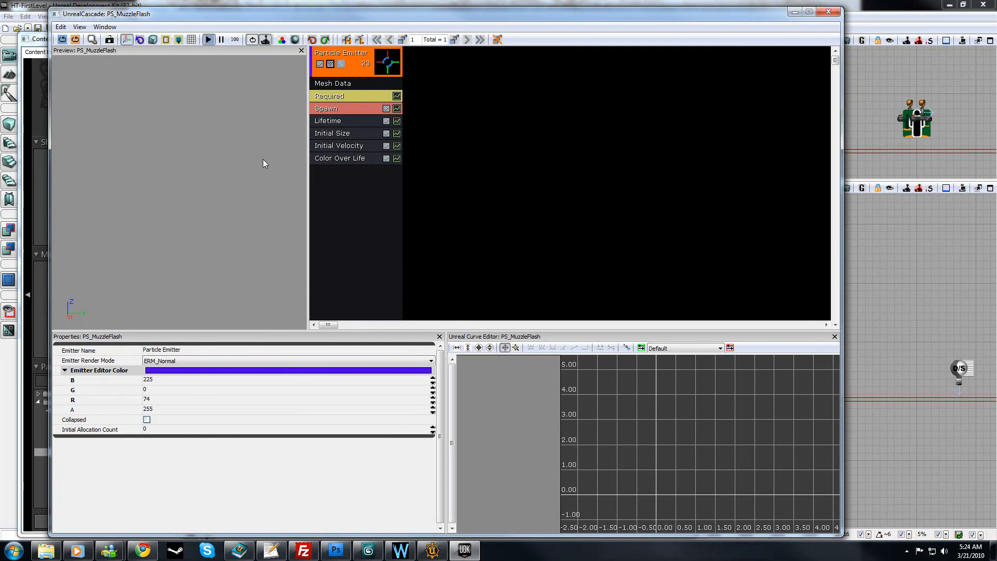
# Step: Assign the S_Plane static mesh from the Content Browser as the Mesh of the emitter's Mesh Data module
pyautogui.click(365, 85)
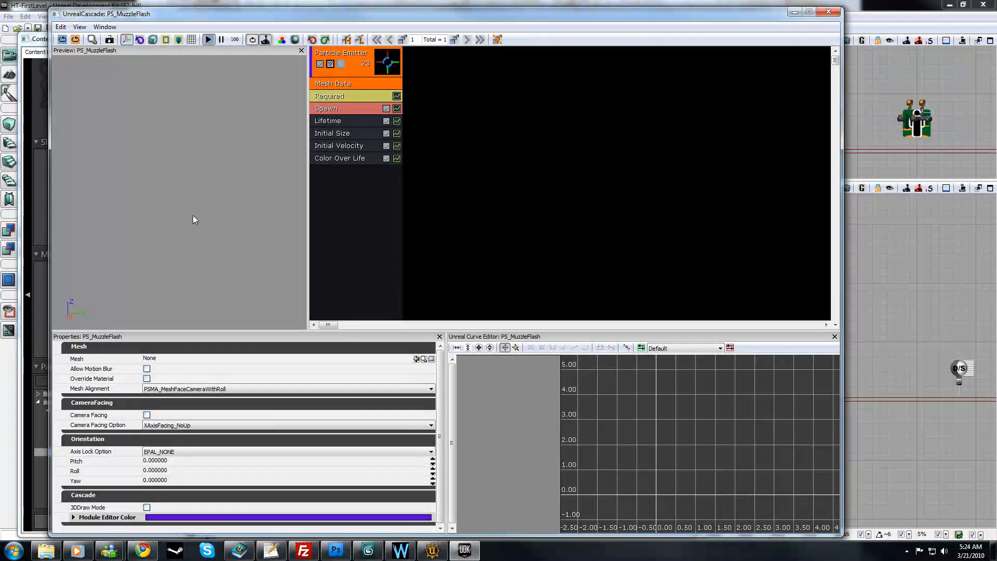
pyautogui.moveTo(251, 21); pyautogui.dragTo(542, 17)
pyautogui.click(268, 445)
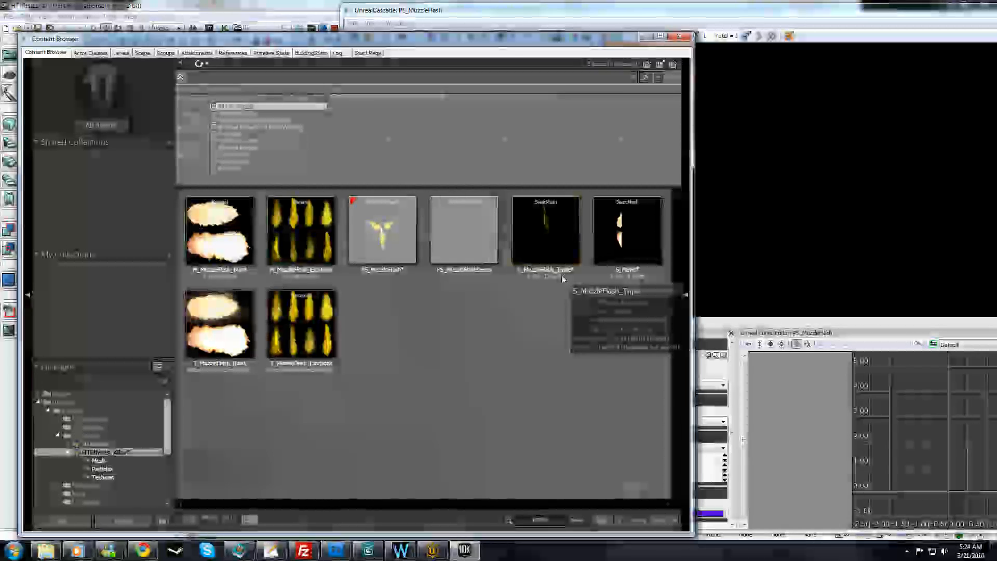
pyautogui.click(628, 231)
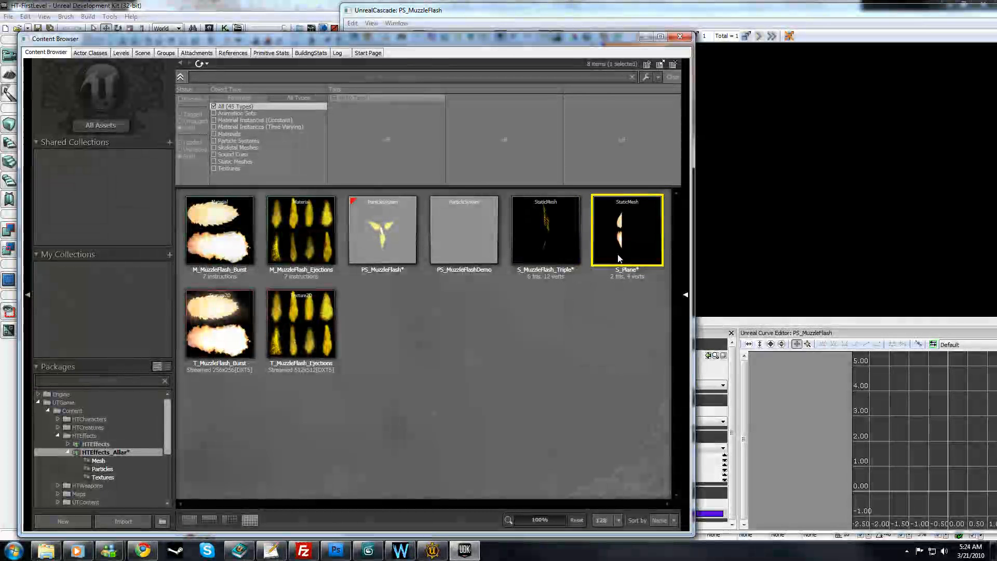
pyautogui.moveTo(517, 17); pyautogui.dragTo(267, 15)
pyautogui.click(456, 354)
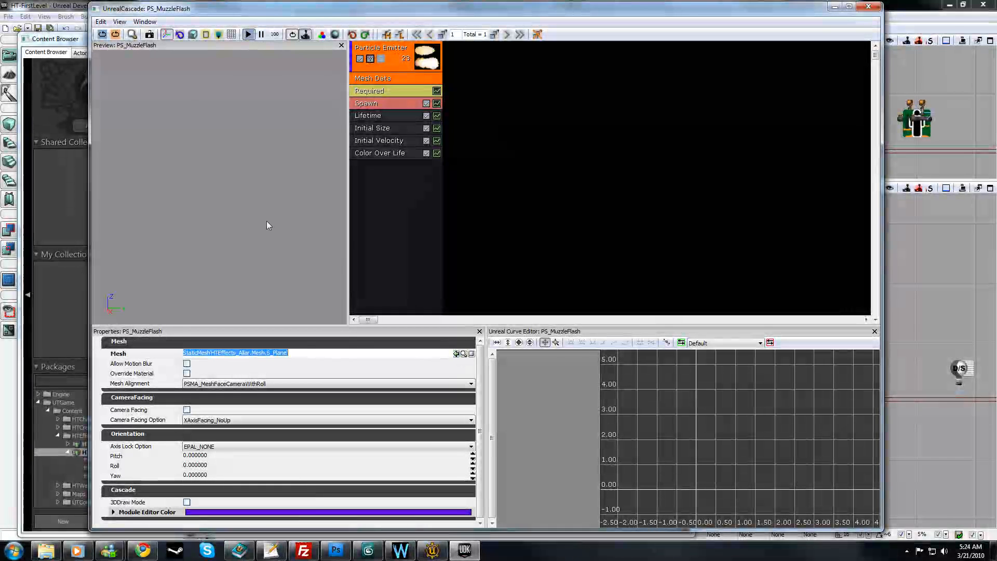
pyautogui.moveTo(220, 273); pyautogui.dragTo(241, 271)
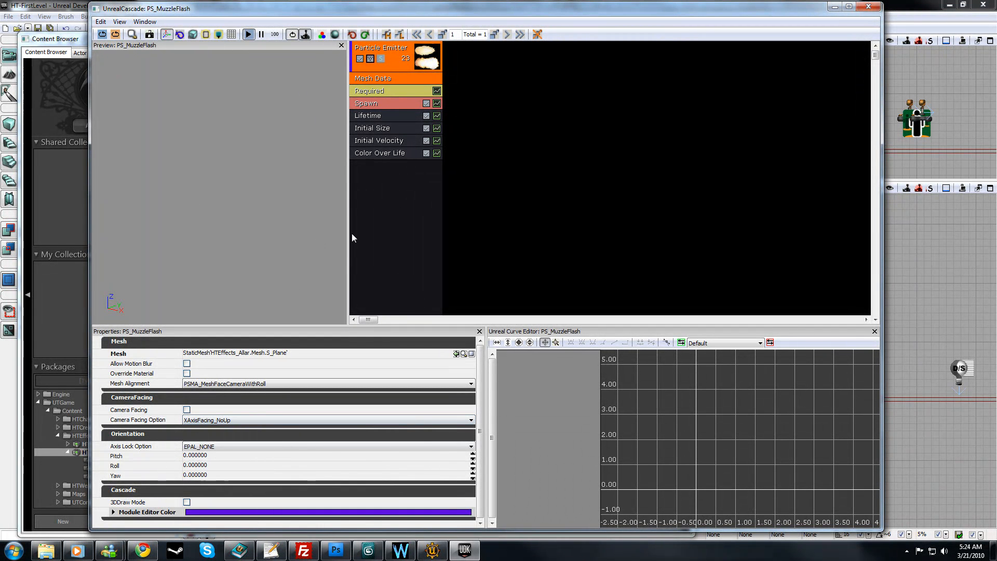
# Step: In the emitter's Required module, set the SubUV Interpolation Method to PSUVIM_Random and enable Scale UV
pyautogui.click(409, 182)
pyautogui.click(381, 93)
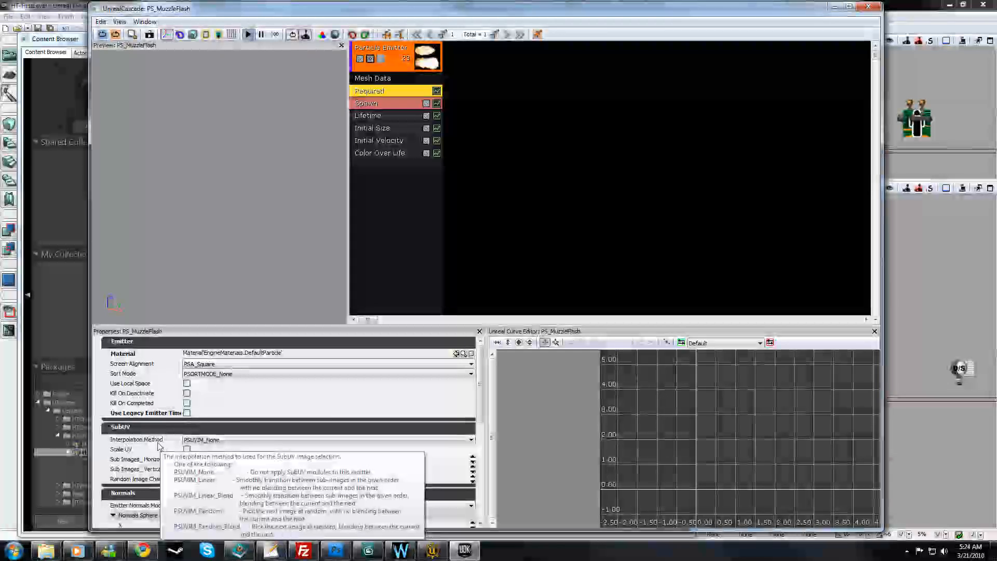
pyautogui.click(206, 439)
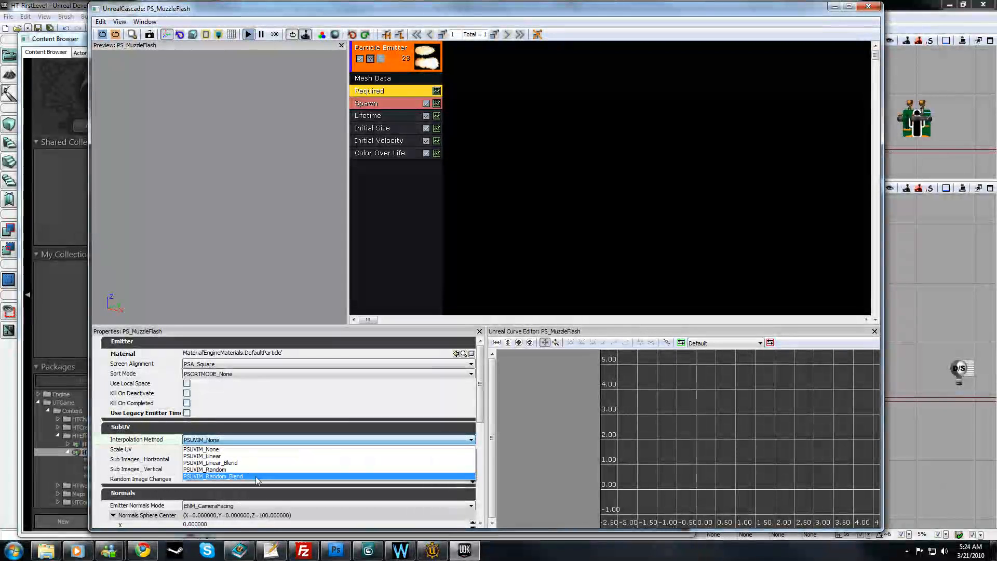
pyautogui.click(229, 469)
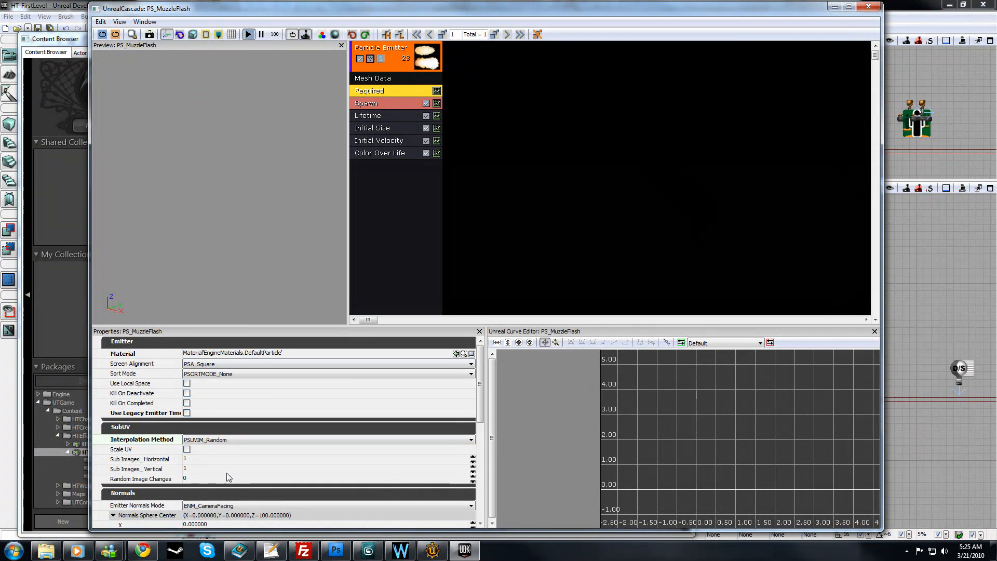
pyautogui.click(186, 450)
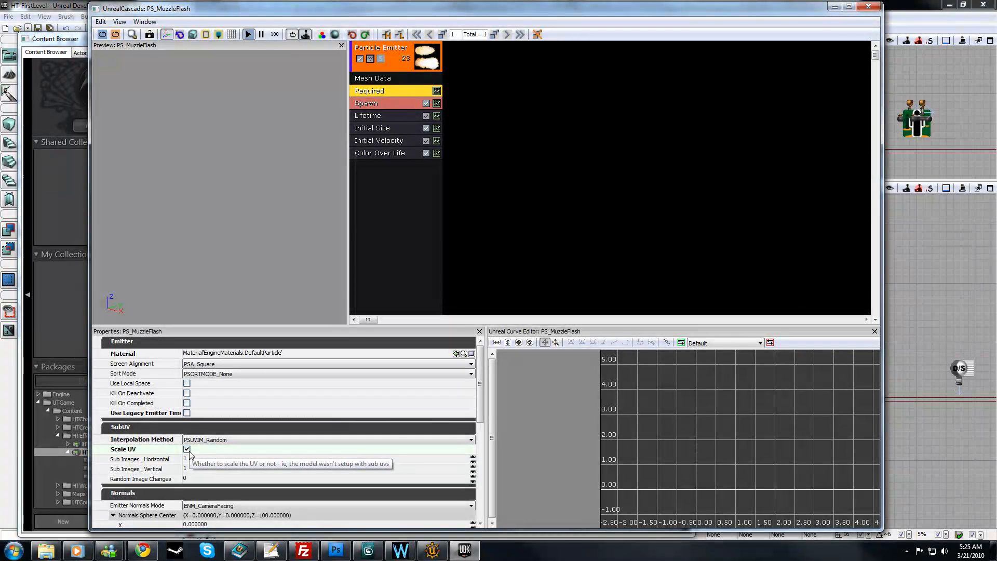
# Step: Check the burst texture's layout in the Content Browser and set the Required module's Sub Images Vertical to 2
pyautogui.click(196, 470)
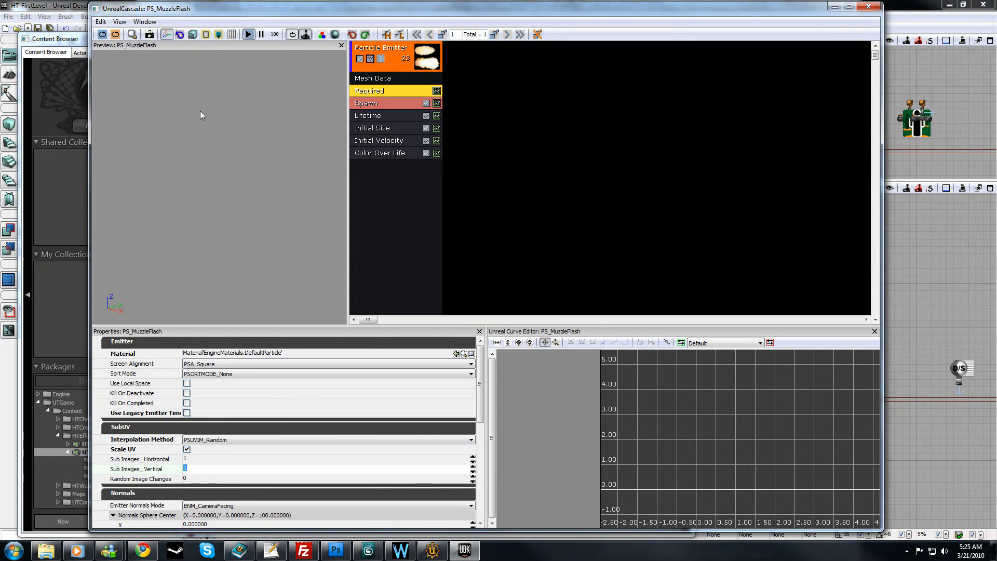
pyautogui.moveTo(204, 14); pyautogui.dragTo(614, 21)
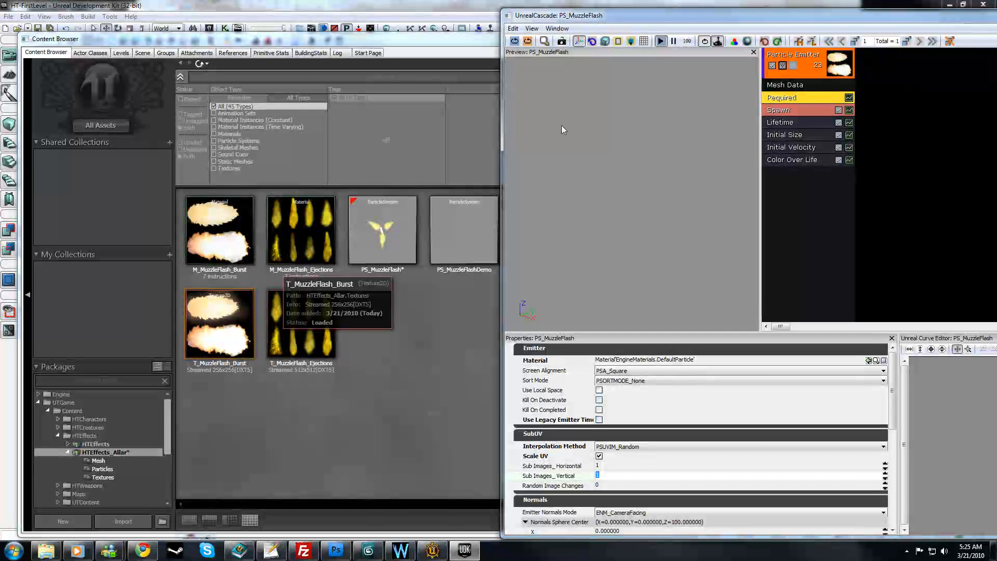
pyautogui.moveTo(561, 10); pyautogui.dragTo(181, 15)
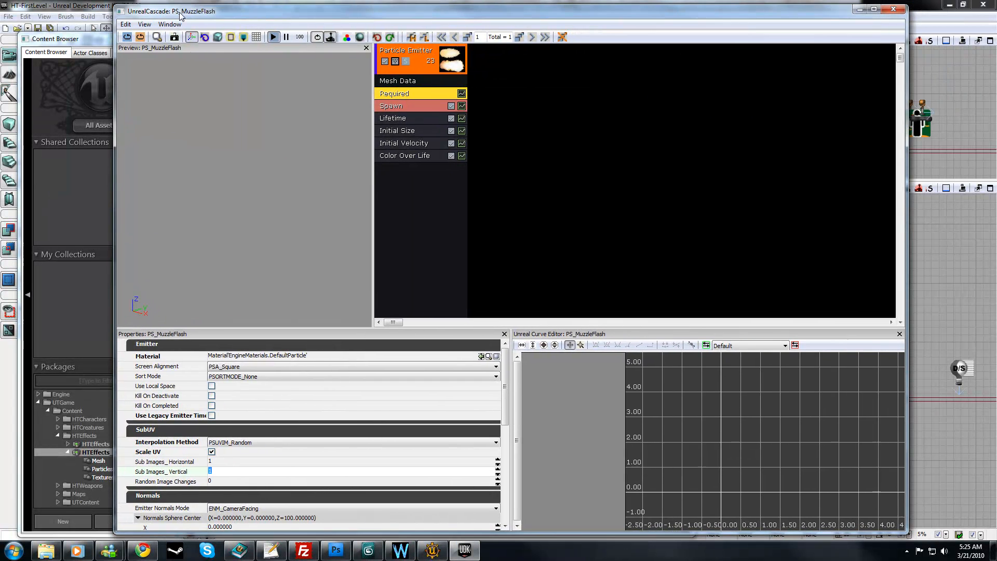
pyautogui.click(229, 462)
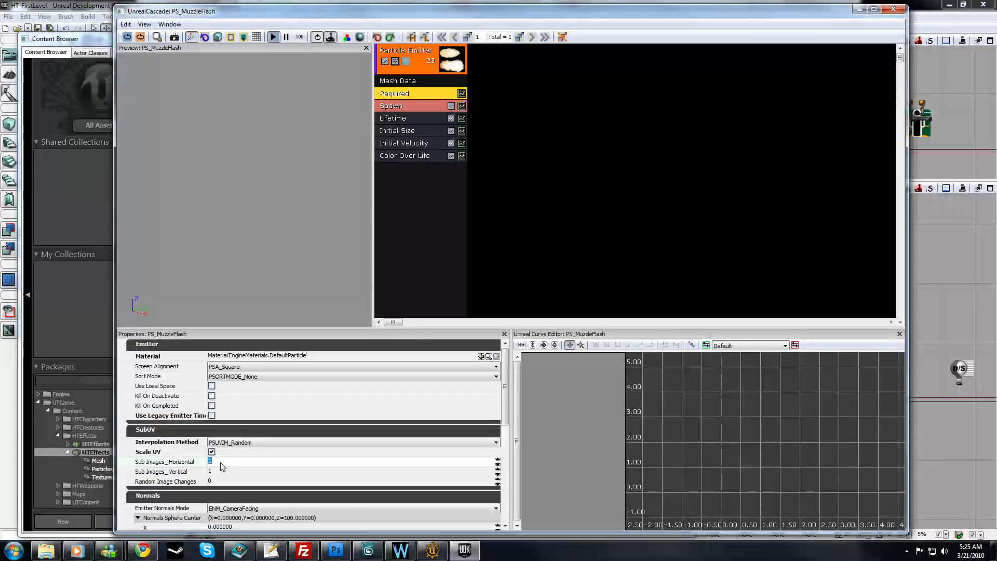
pyautogui.click(223, 472)
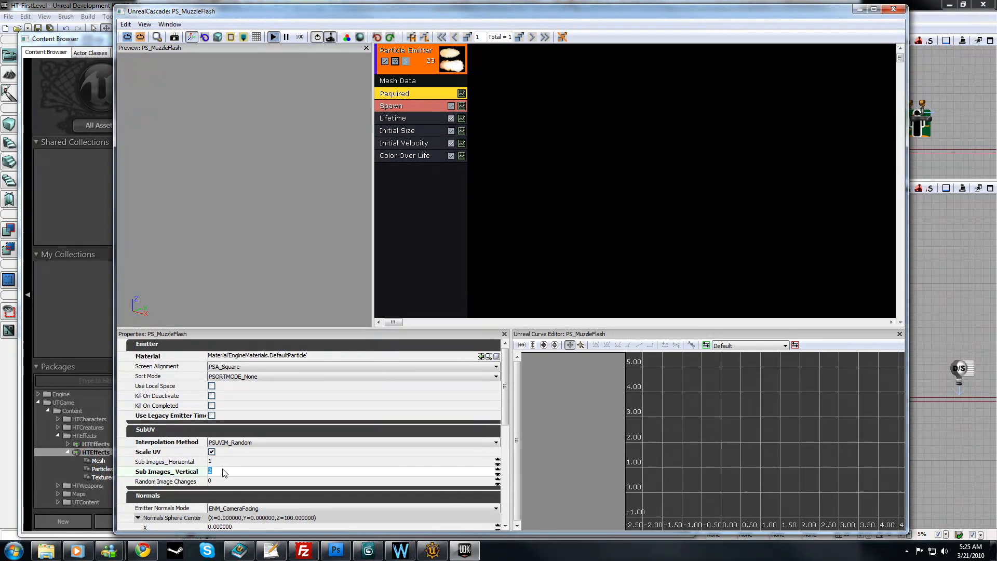
pyautogui.moveTo(283, 217); pyautogui.dragTo(283, 214)
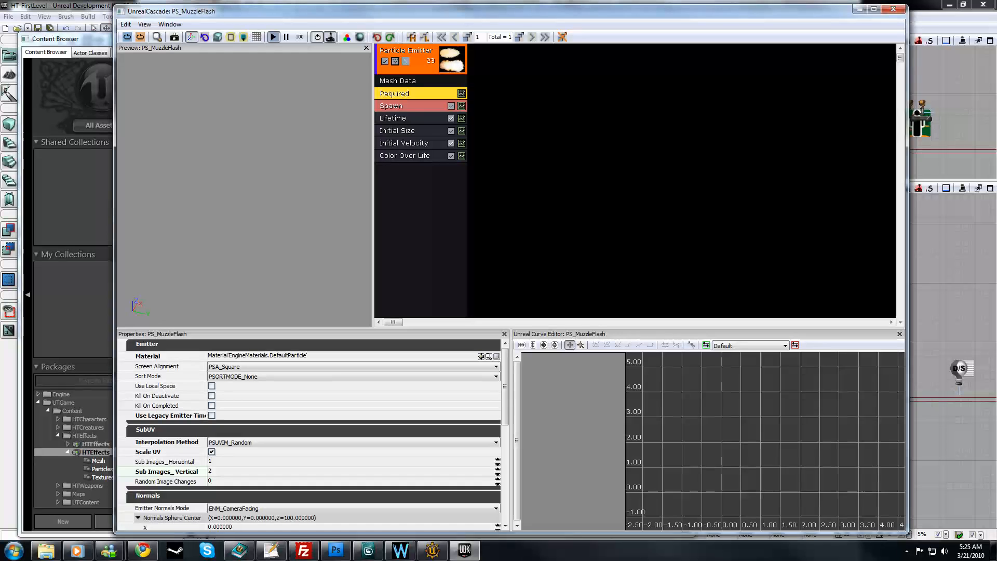
# Step: Review the emitter's Mesh Data settings and examine the muzzle flash mesh from different angles in the preview
pyautogui.click(417, 82)
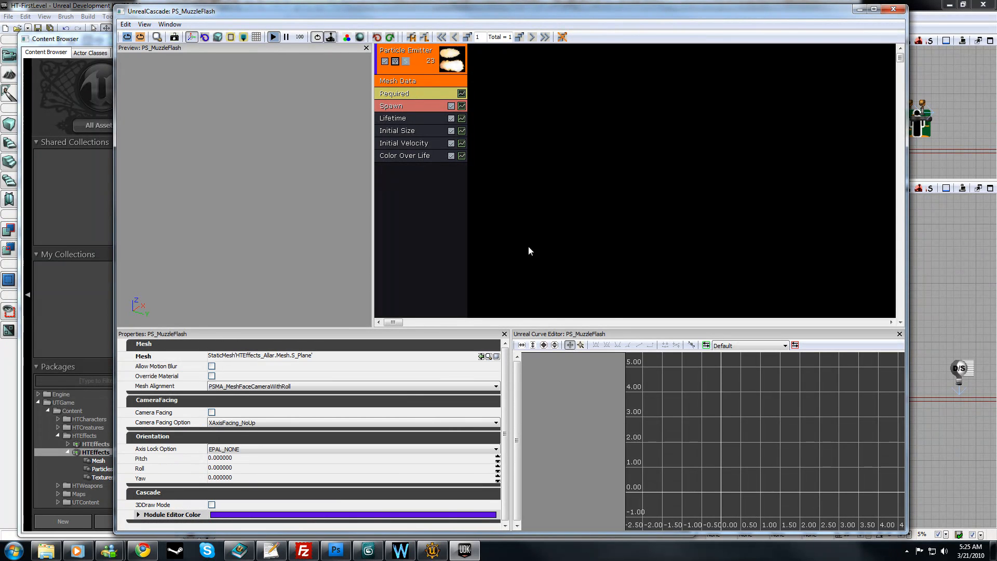
pyautogui.click(907, 551)
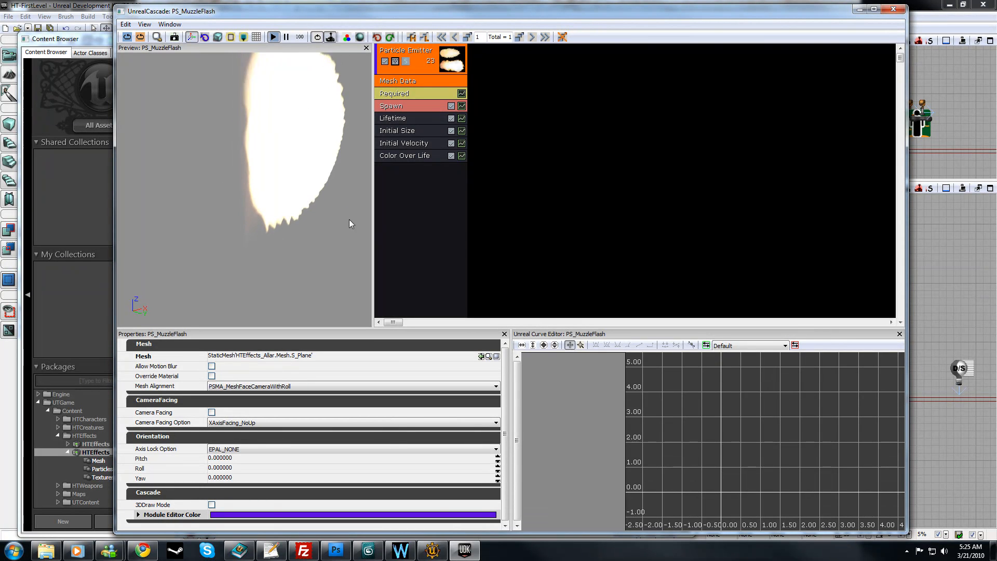
pyautogui.click(415, 79)
pyautogui.click(417, 82)
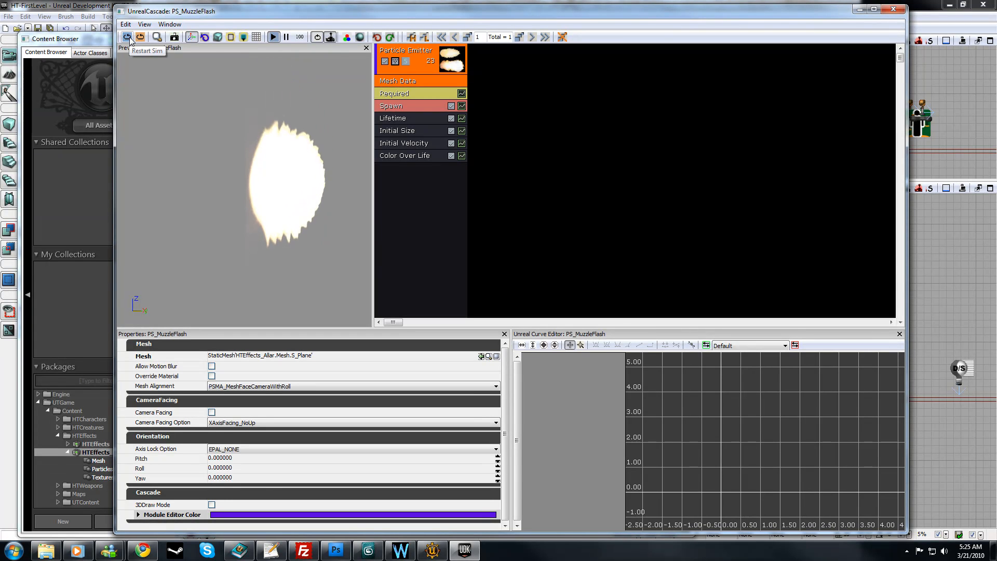
pyautogui.moveTo(248, 198); pyautogui.dragTo(270, 231)
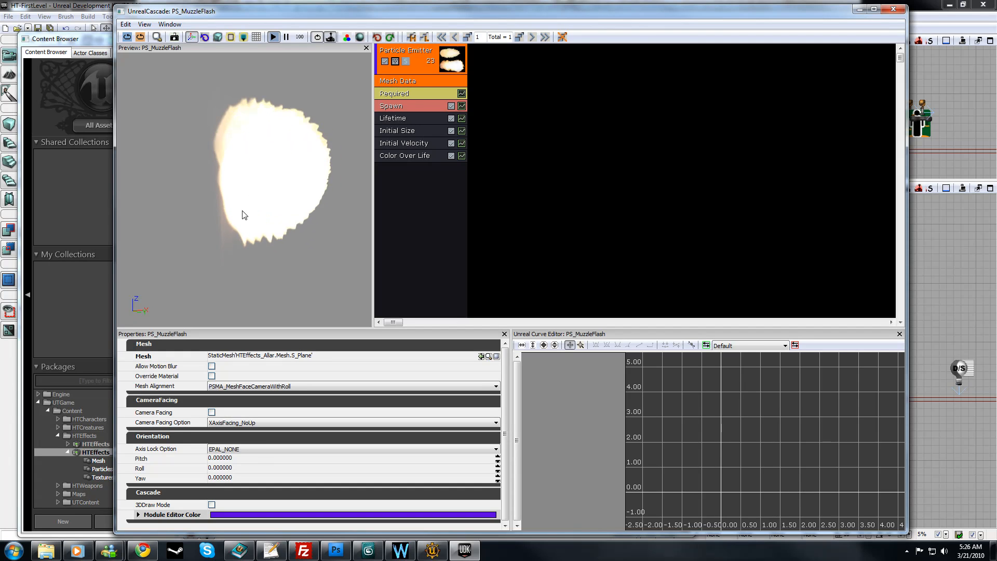
# Step: Delete the Initial Velocity and Color Over Life modules from the particle emitter
pyautogui.click(404, 144)
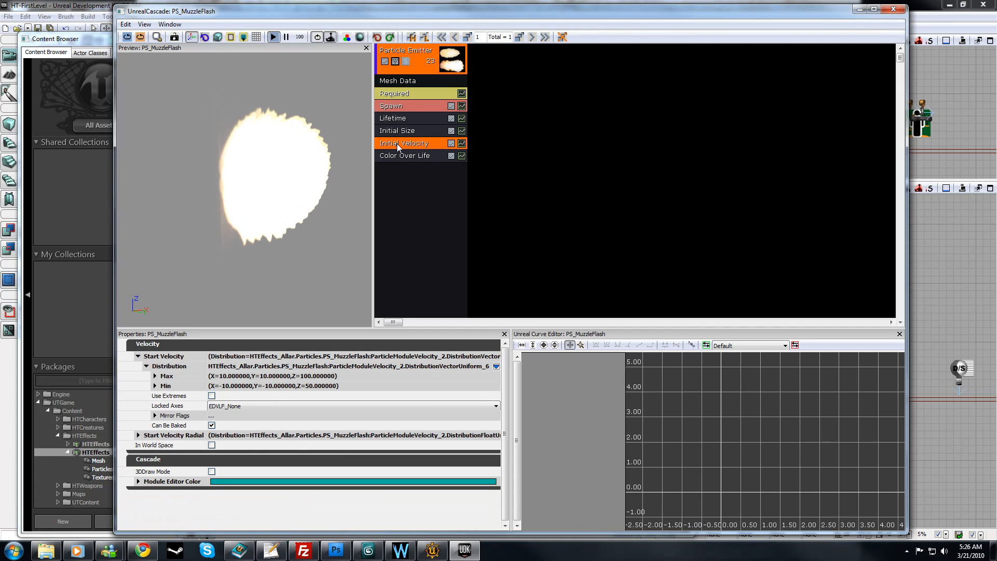
pyautogui.rightClick(398, 136)
pyautogui.click(431, 137)
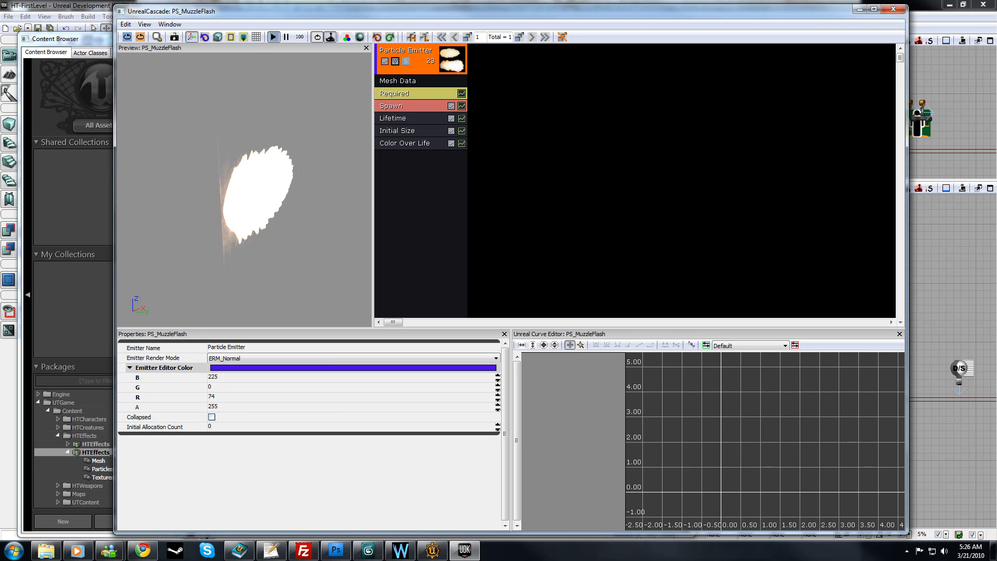
pyautogui.click(411, 118)
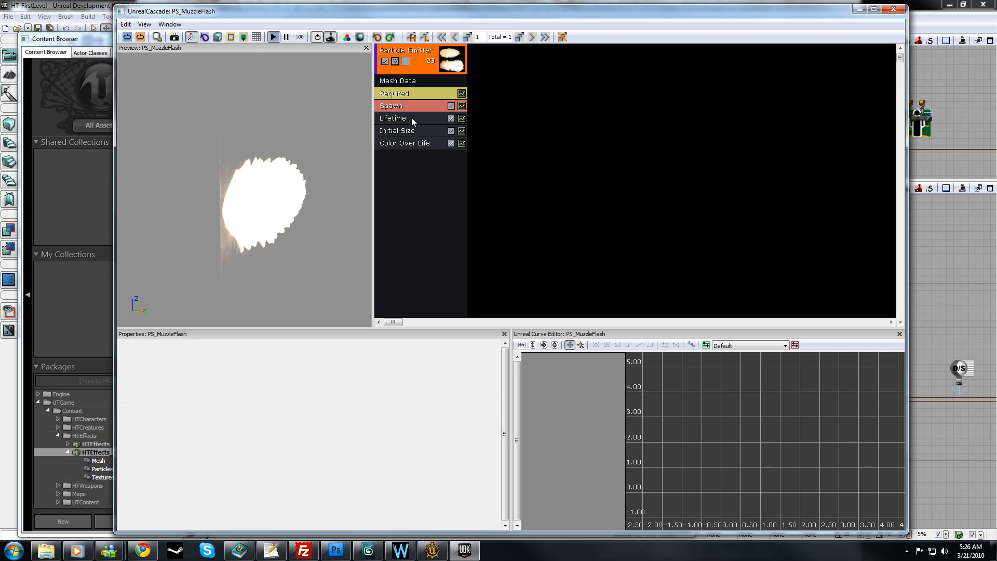
pyautogui.click(419, 145)
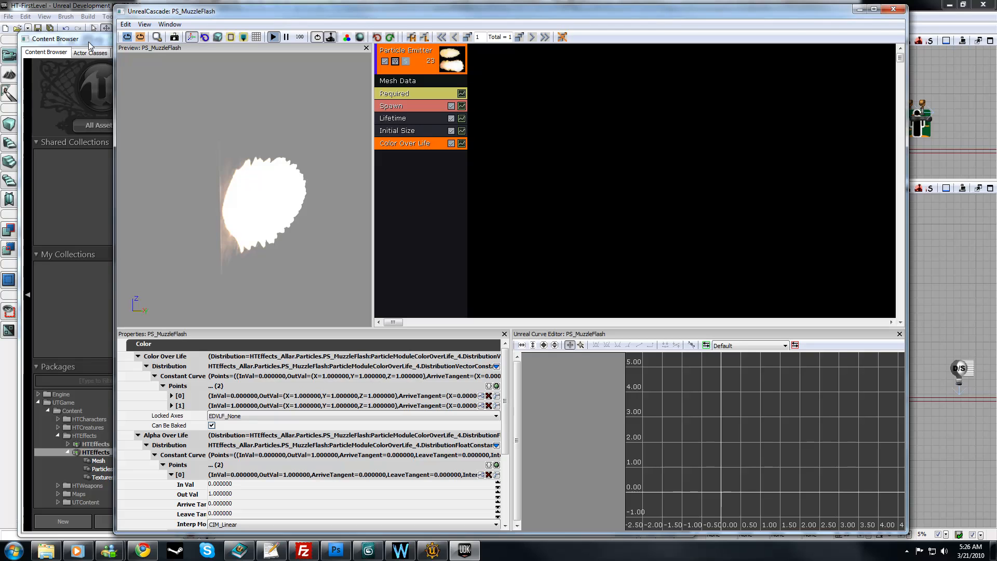
pyautogui.rightClick(398, 146)
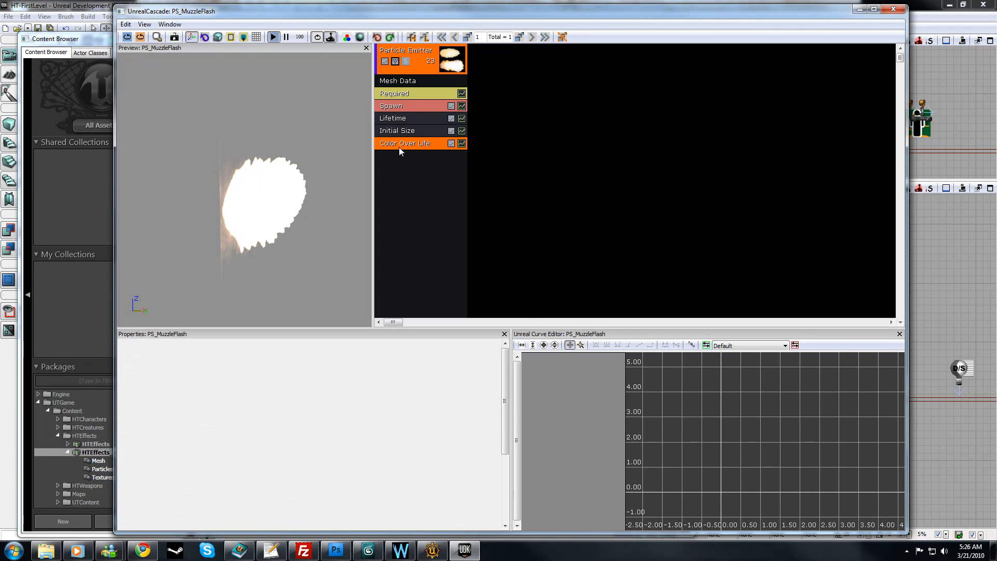
pyautogui.click(446, 141)
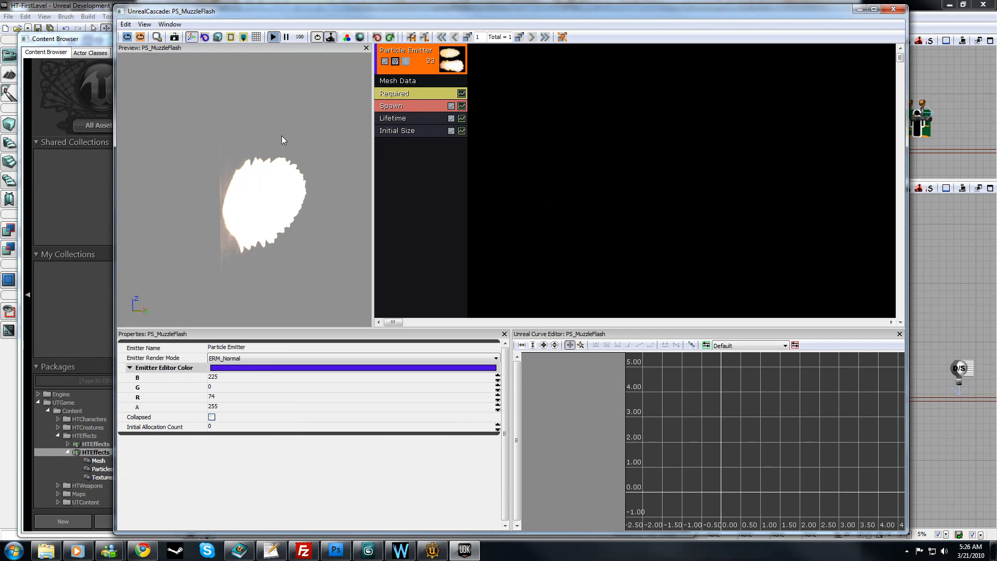
pyautogui.moveTo(291, 196)
pyautogui.mouseDown()
pyautogui.moveTo(312, 197)
pyautogui.moveTo(291, 197)
pyautogui.mouseUp()
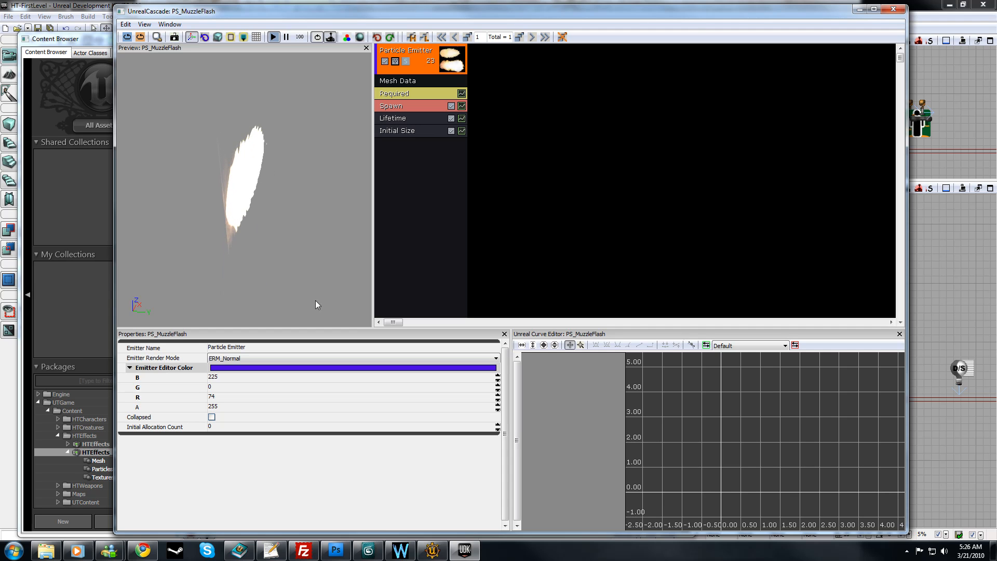
# Step: Set the Axis Lock Option of the emitter's Mesh Data module to EPAL_Y
pyautogui.click(420, 83)
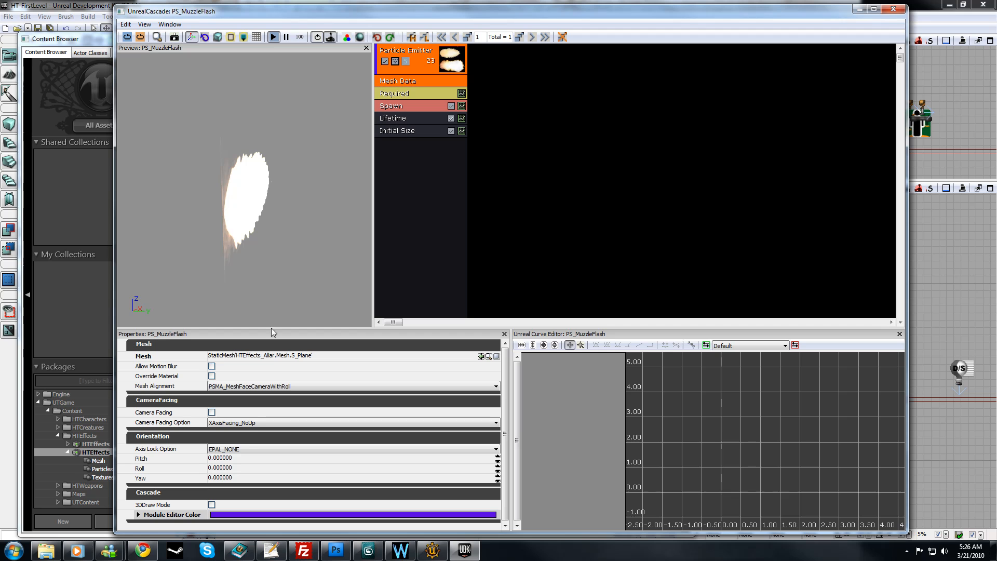
pyautogui.click(414, 93)
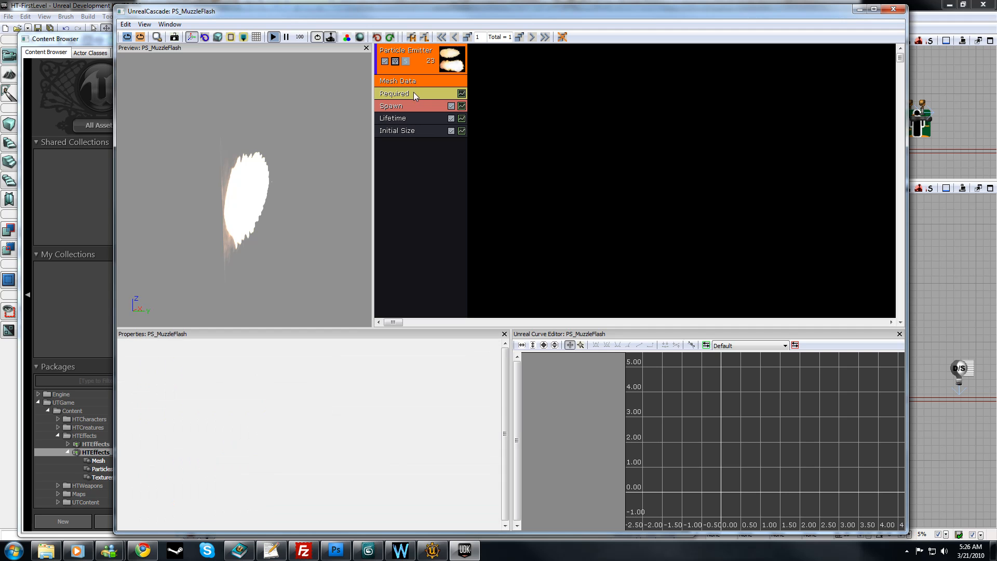
pyautogui.click(418, 82)
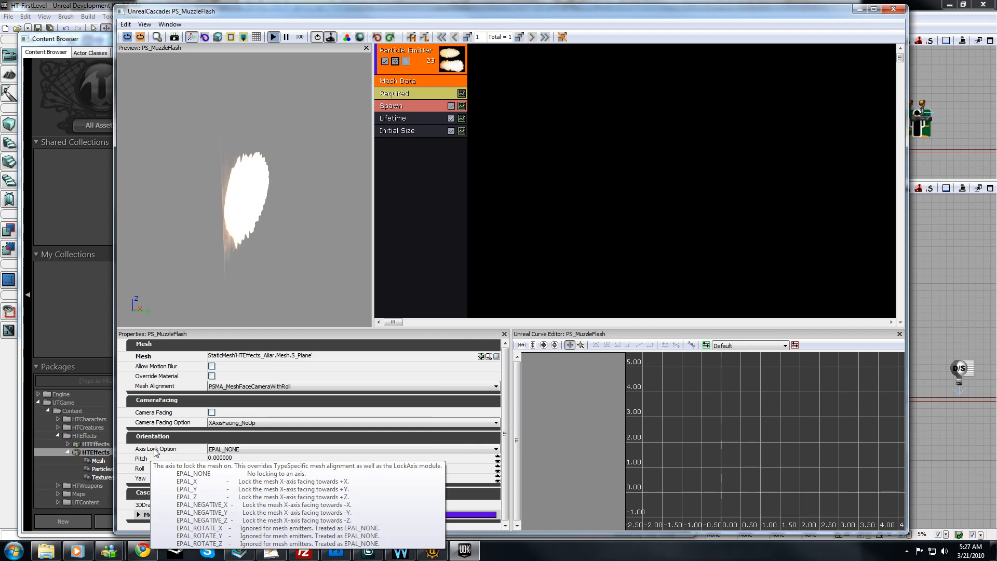
pyautogui.click(241, 448)
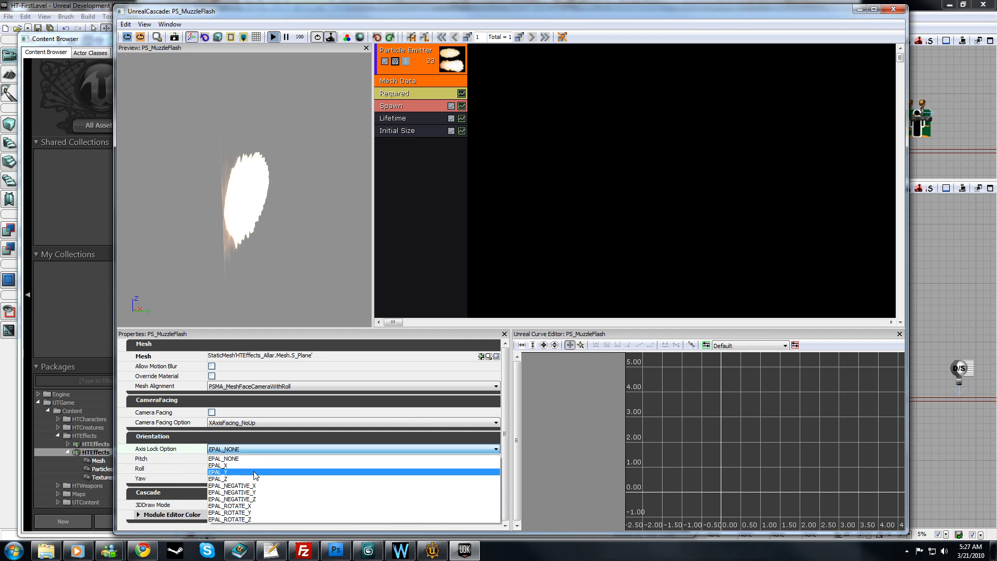
pyautogui.click(253, 470)
pyautogui.moveTo(247, 296); pyautogui.dragTo(317, 288)
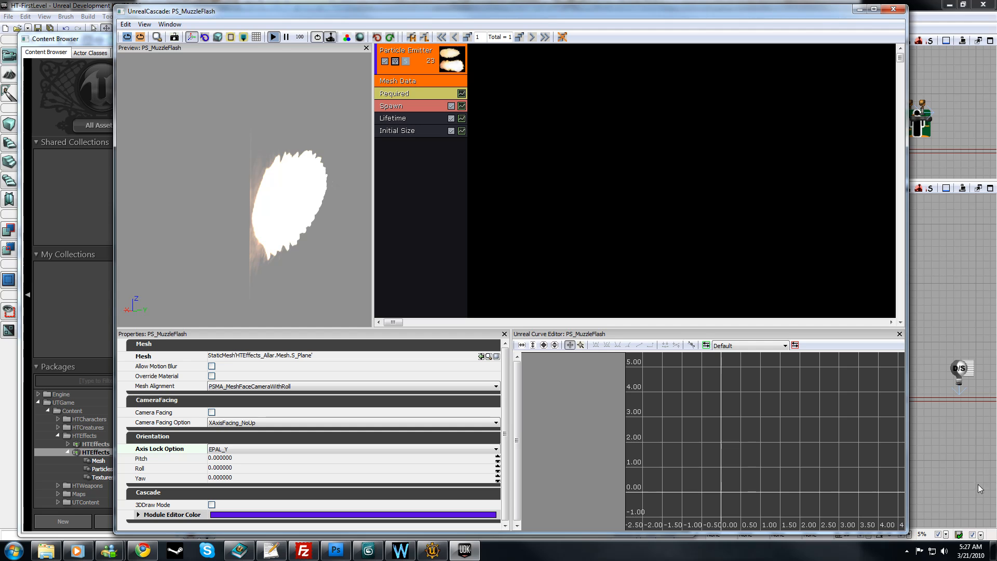
pyautogui.click(907, 550)
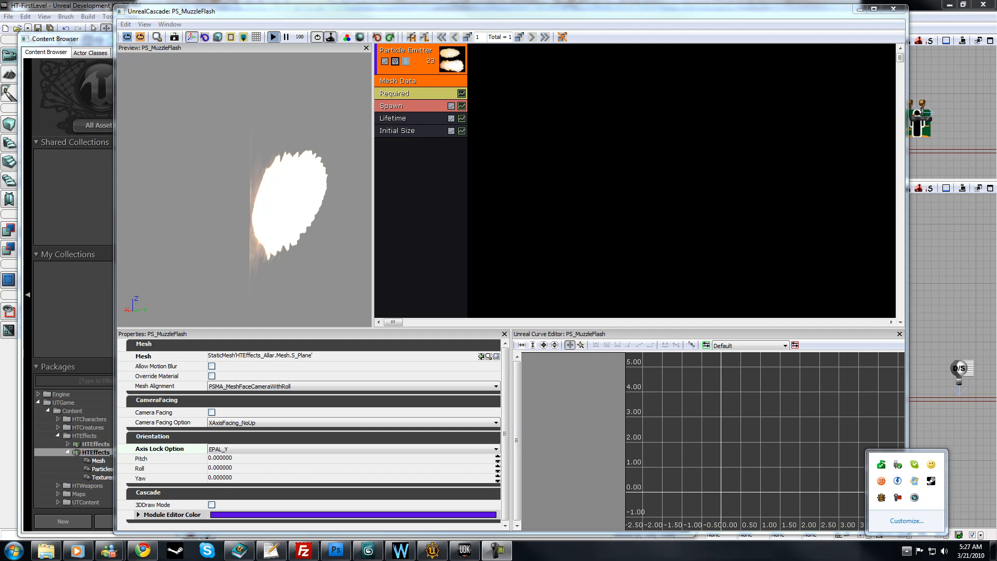
pyautogui.click(782, 314)
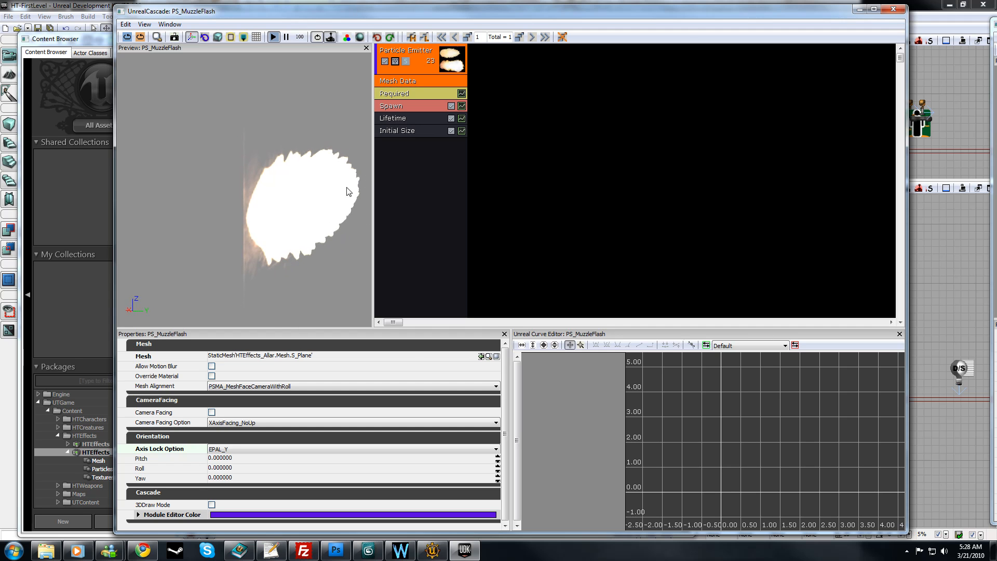
# Step: Add a SubImage Index module to the particle emitter and show its properties
pyautogui.rightClick(393, 170)
pyautogui.click(388, 157)
pyautogui.click(401, 62)
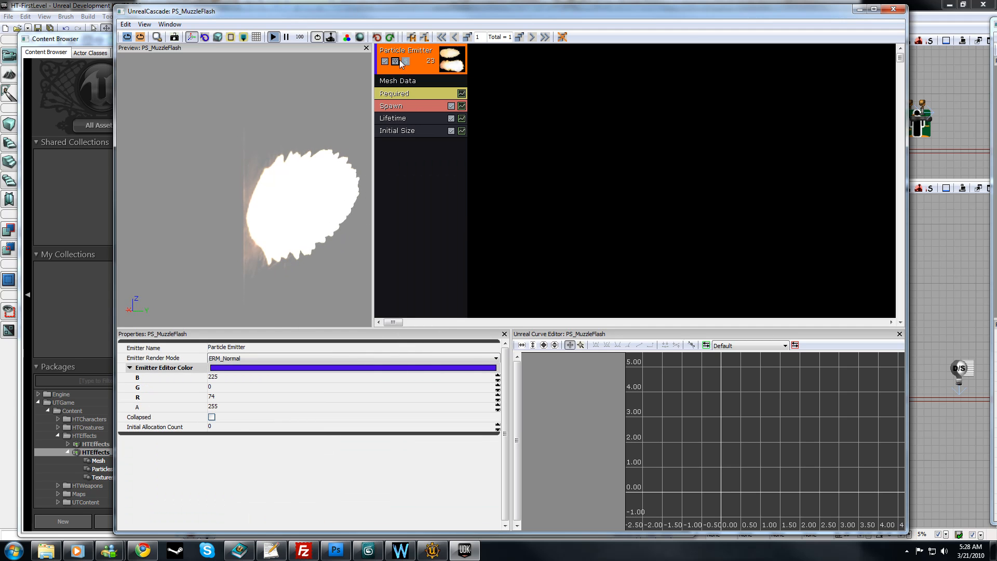
pyautogui.rightClick(409, 148)
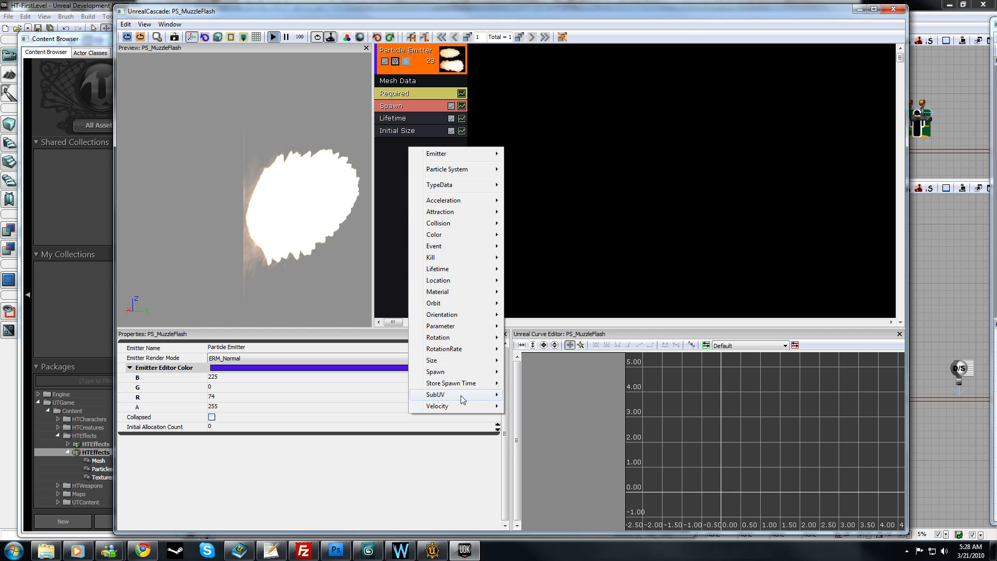
pyautogui.moveTo(453, 395)
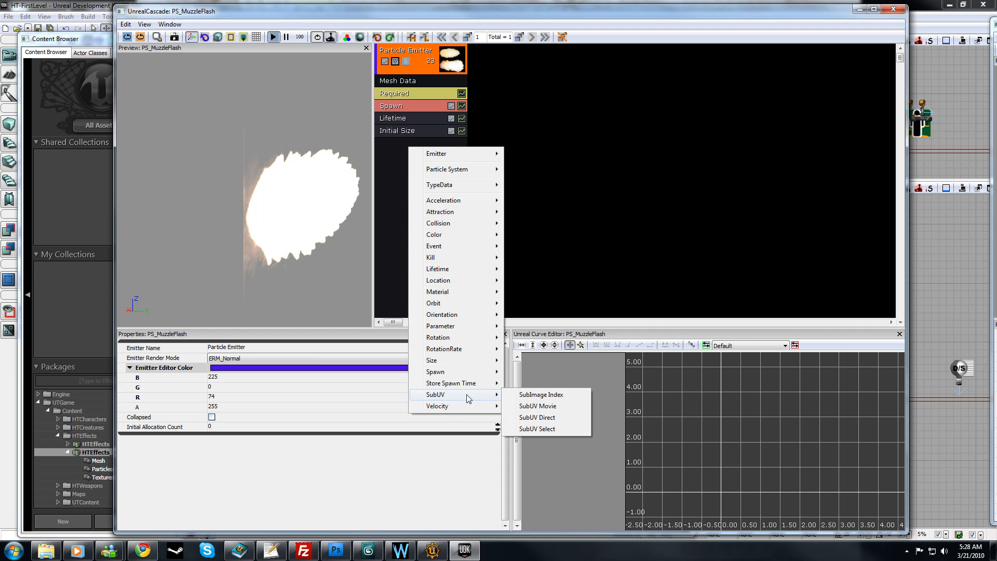
pyautogui.click(533, 396)
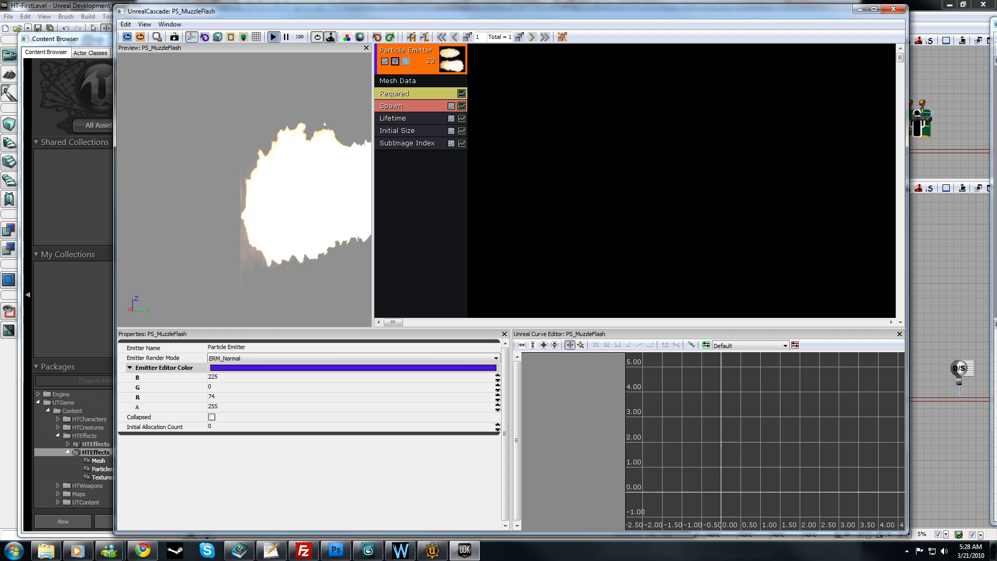
pyautogui.click(401, 146)
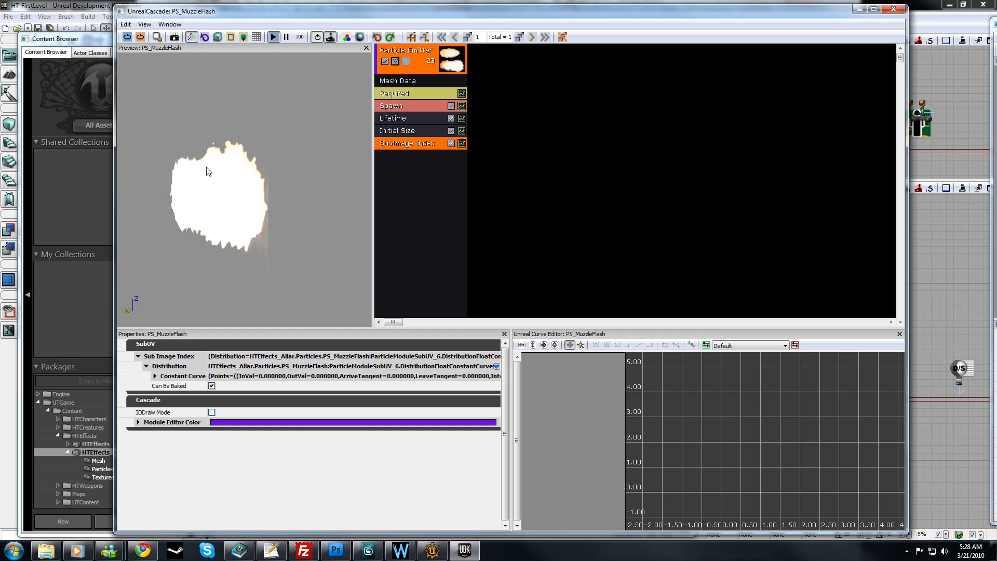
# Step: Set the Rate distribution's Constant in the Spawn module to 1 and check the flash in the preview
pyautogui.moveTo(275, 172); pyautogui.dragTo(327, 175)
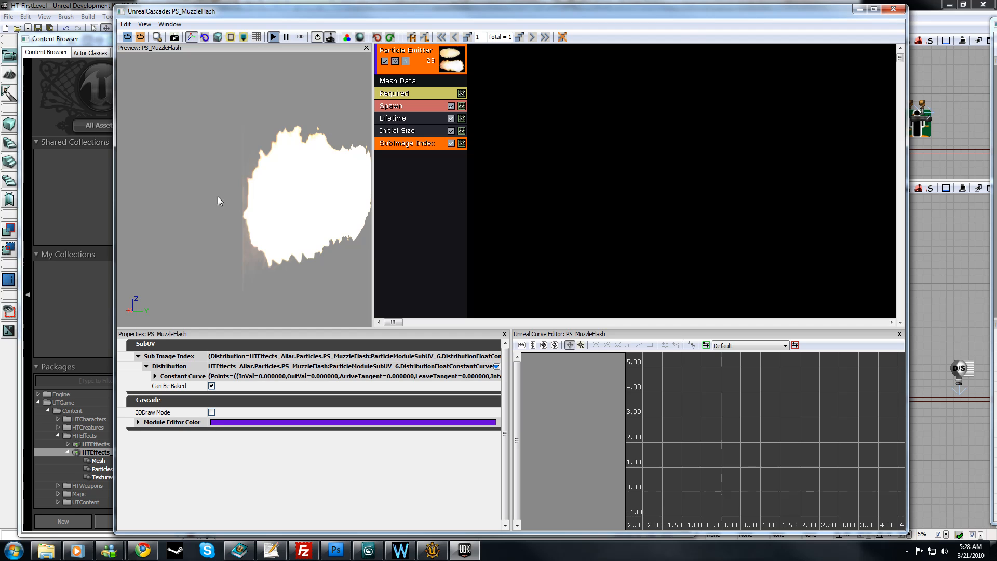
pyautogui.moveTo(246, 185); pyautogui.dragTo(270, 187)
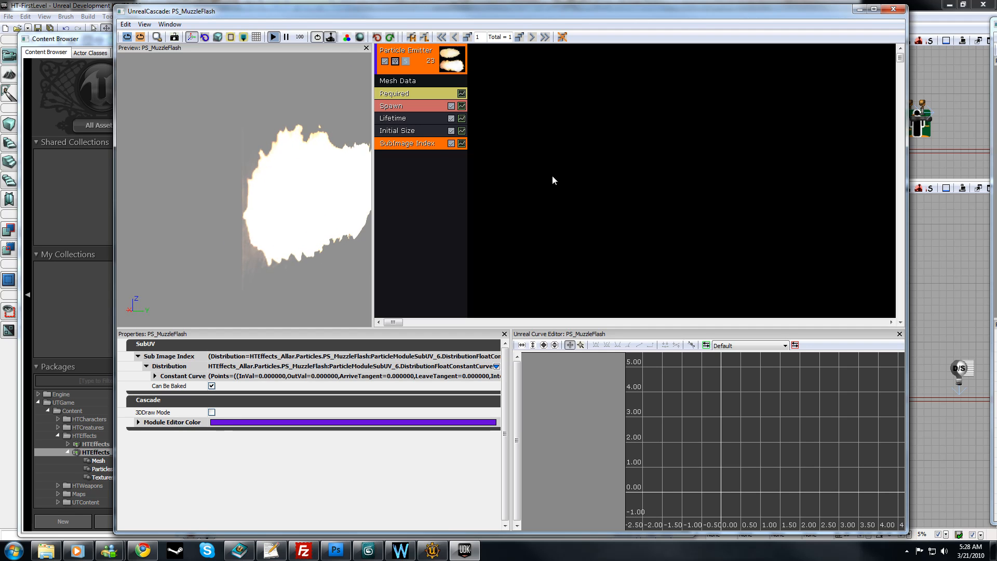
pyautogui.moveTo(289, 164); pyautogui.dragTo(208, 204)
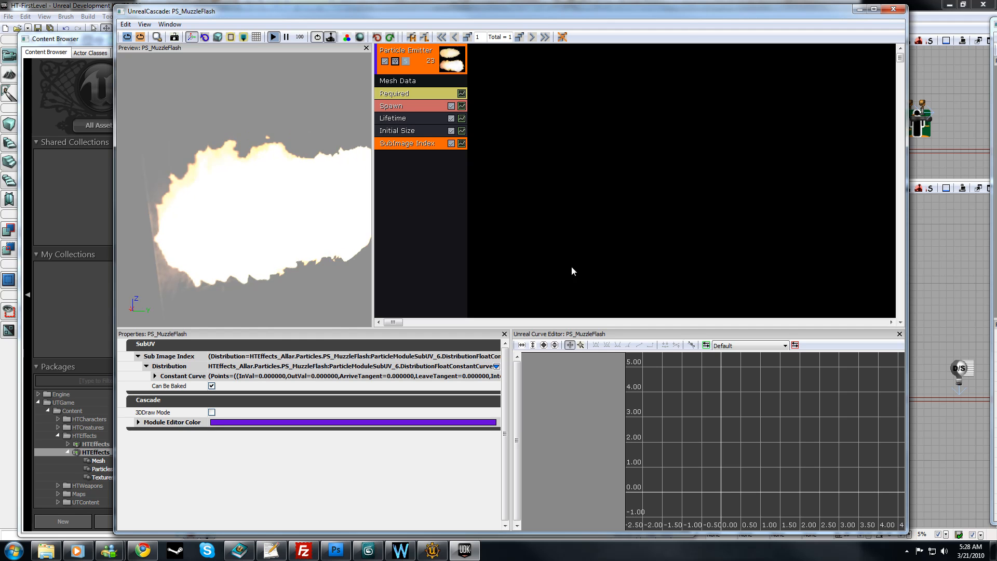
pyautogui.click(401, 107)
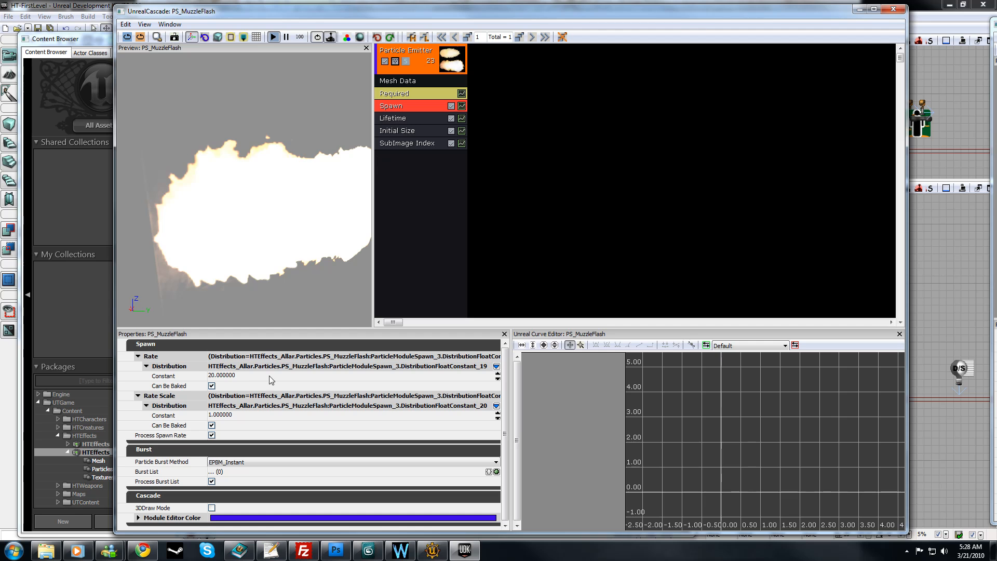
pyautogui.click(244, 375)
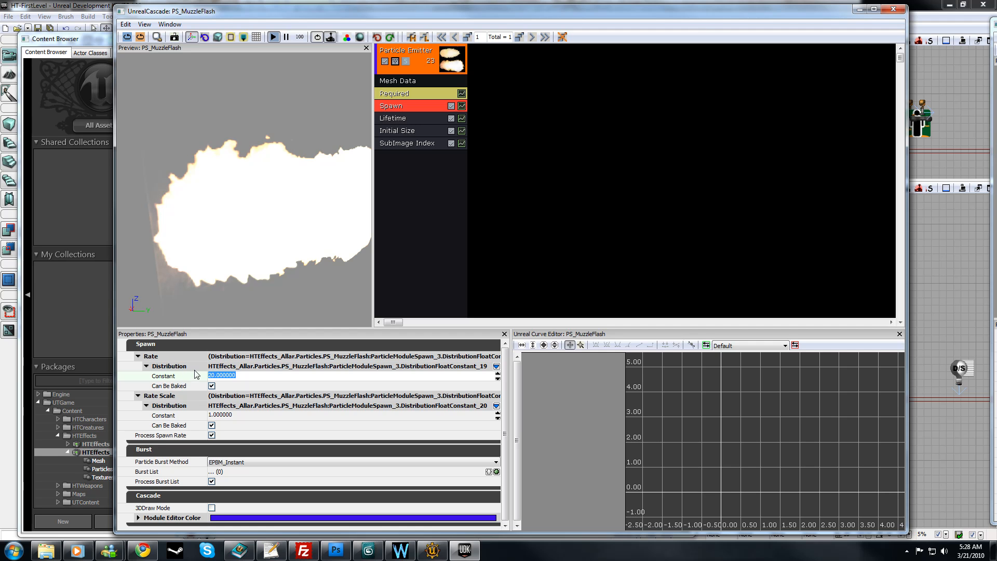
pyautogui.write('1')
pyautogui.press('Return')
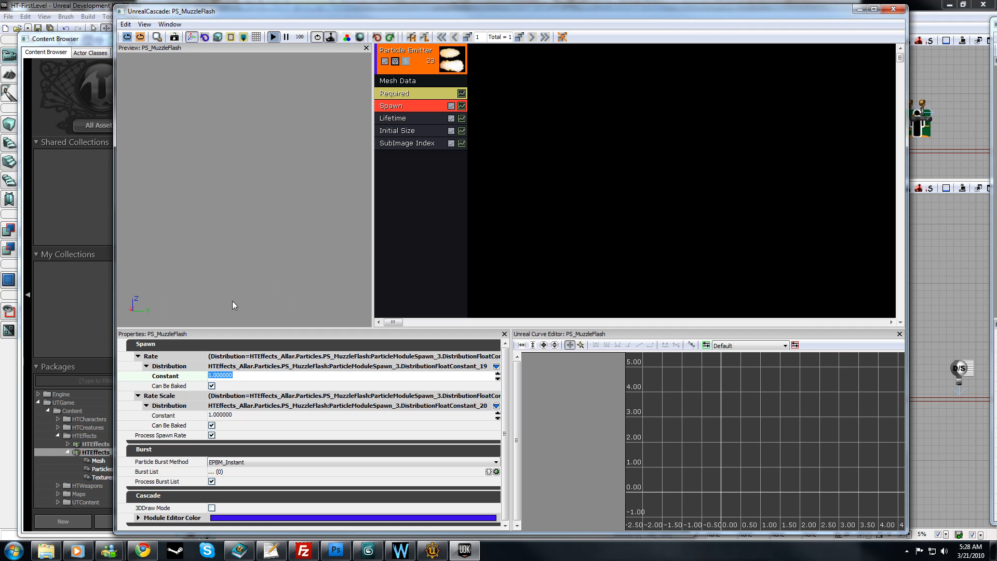
pyautogui.moveTo(237, 245); pyautogui.dragTo(254, 277)
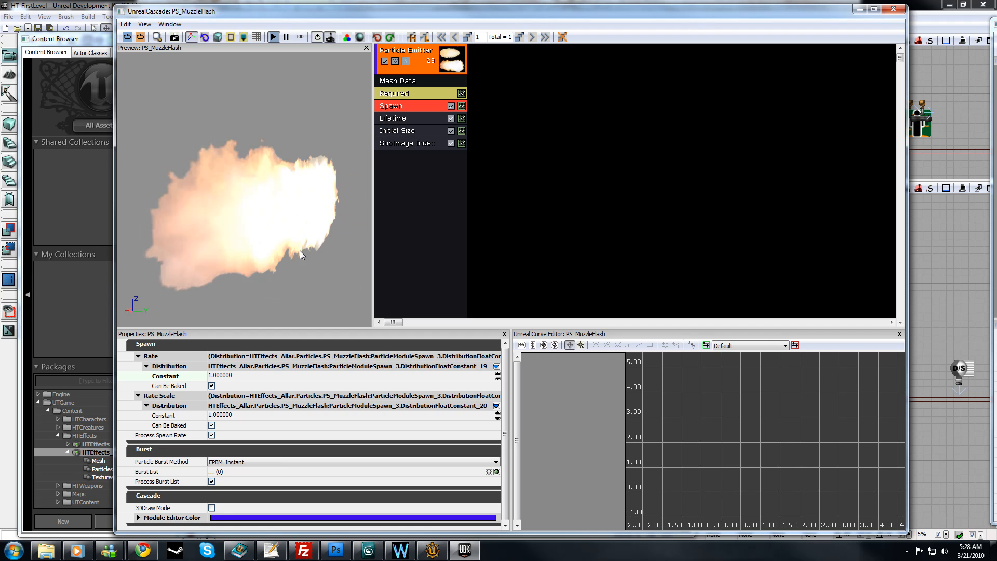
pyautogui.moveTo(259, 260); pyautogui.dragTo(409, 260)
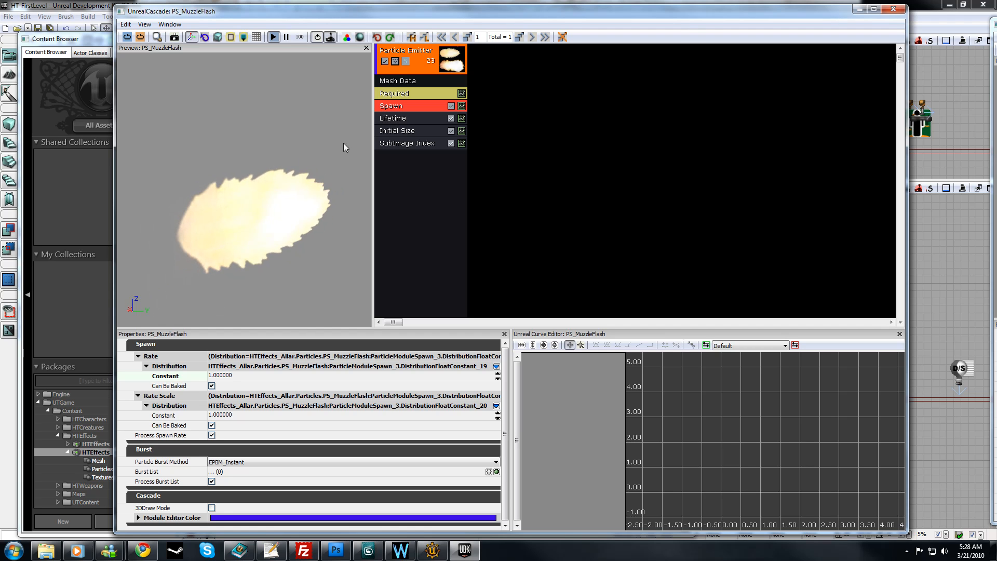
# Step: Add an Initial Rotation module to the particle emitter
pyautogui.click(403, 176)
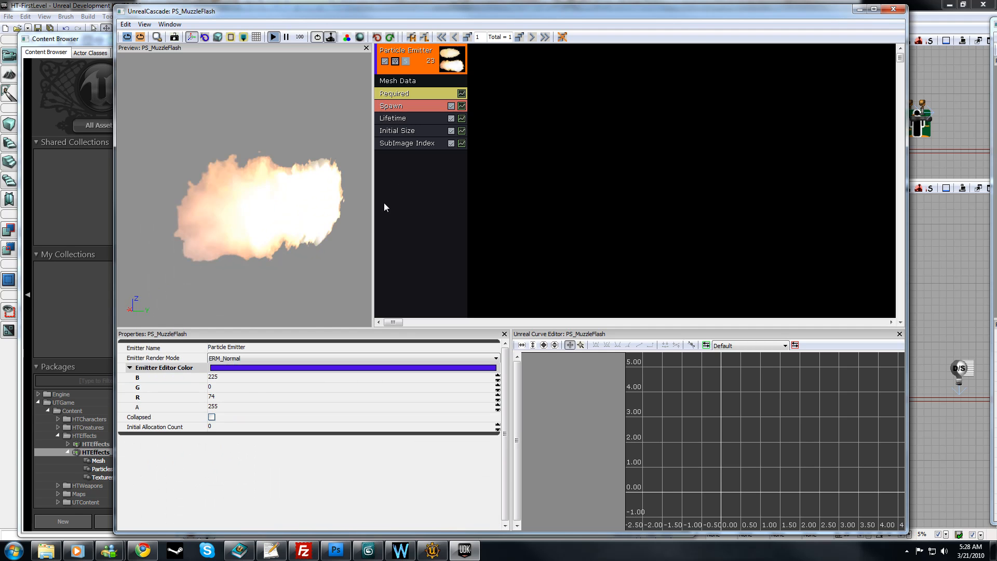
pyautogui.rightClick(400, 164)
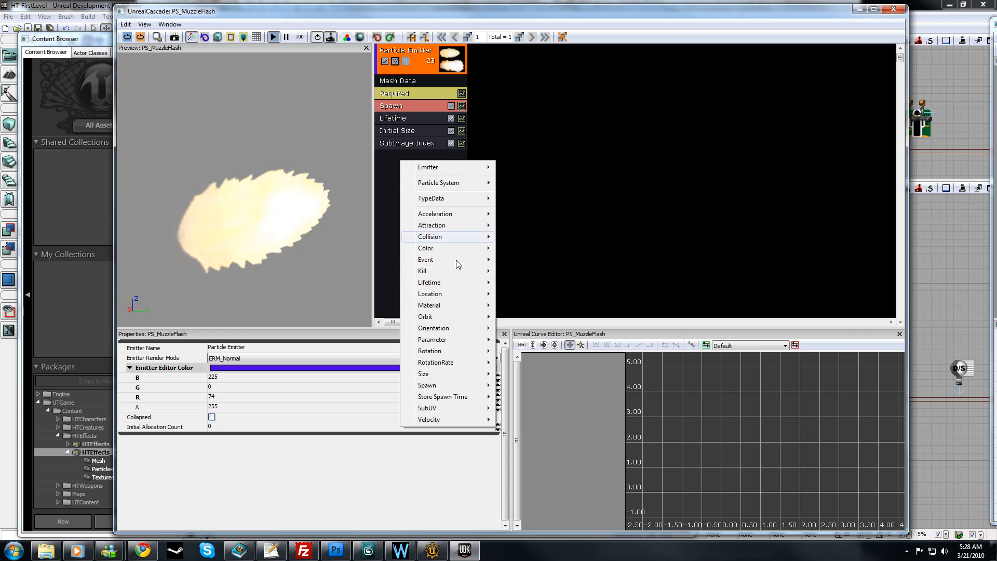
pyautogui.moveTo(451, 352)
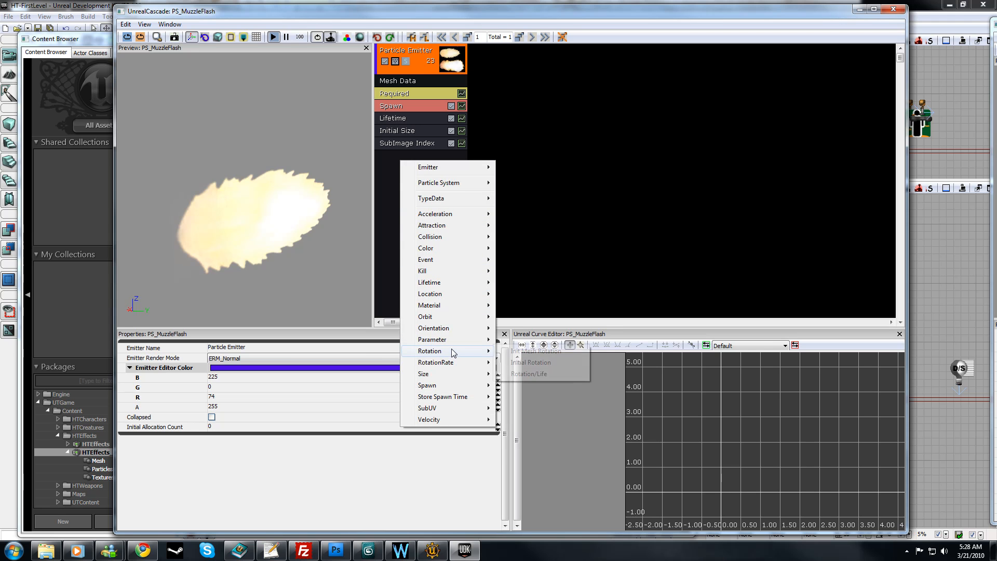
pyautogui.click(547, 362)
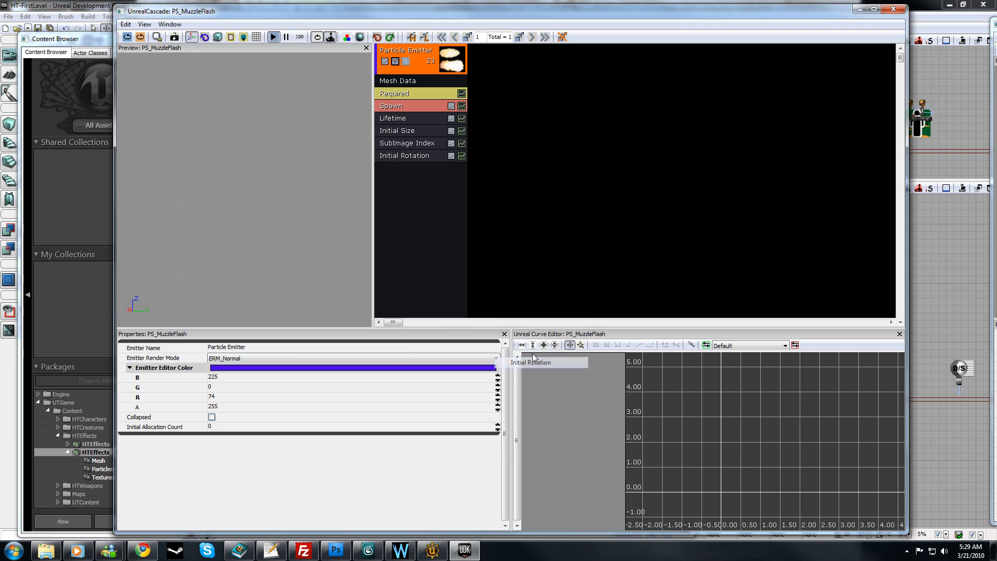
# Step: Set the Max of the Start Rotation distribution to 0.1 in the Initial Rotation module and check the flash in the preview
pyautogui.click(421, 156)
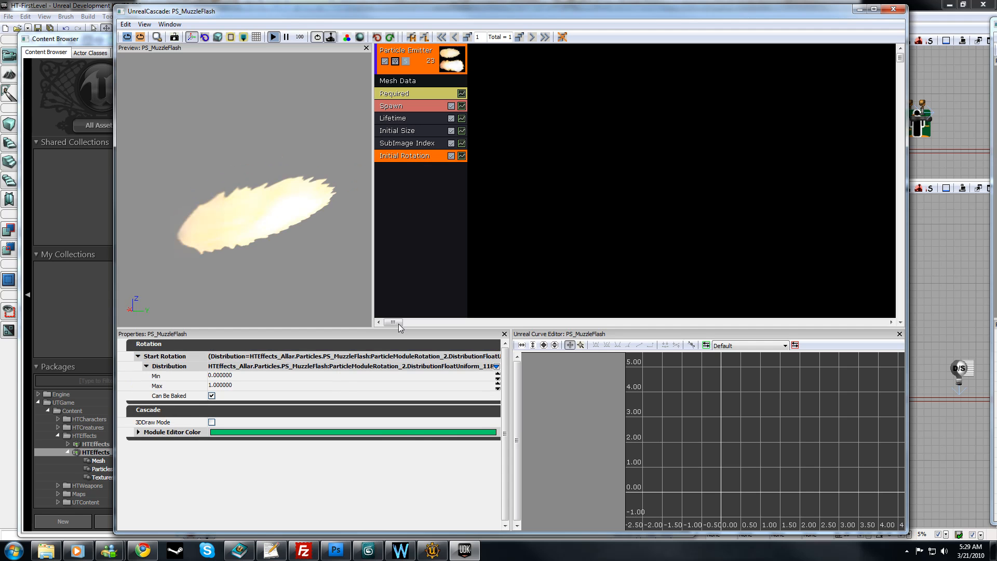
pyautogui.click(253, 385)
pyautogui.moveTo(251, 299); pyautogui.dragTo(255, 299)
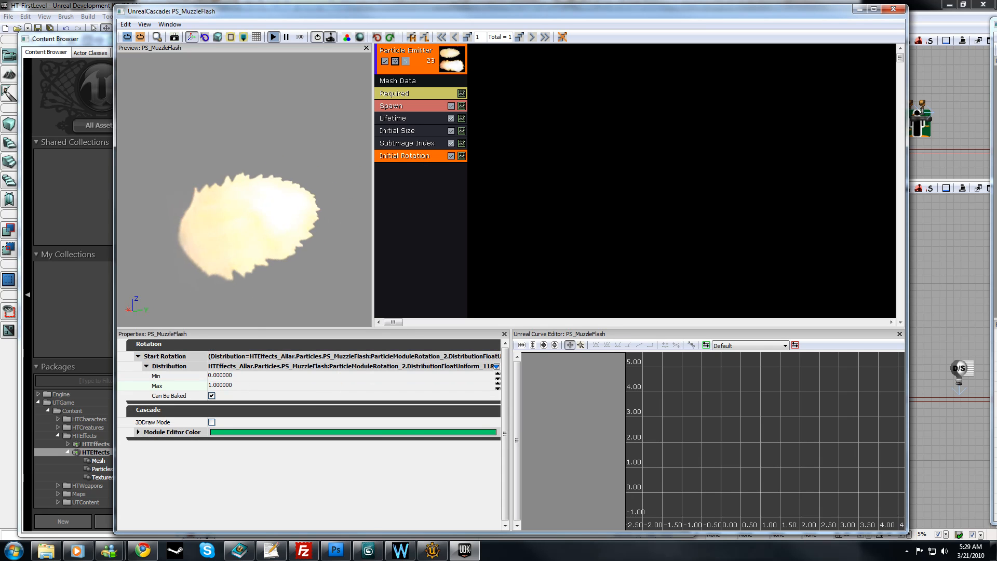
pyautogui.click(255, 379)
pyautogui.click(257, 385)
pyautogui.write('0.1')
pyautogui.press('Return')
pyautogui.moveTo(231, 197); pyautogui.dragTo(235, 197)
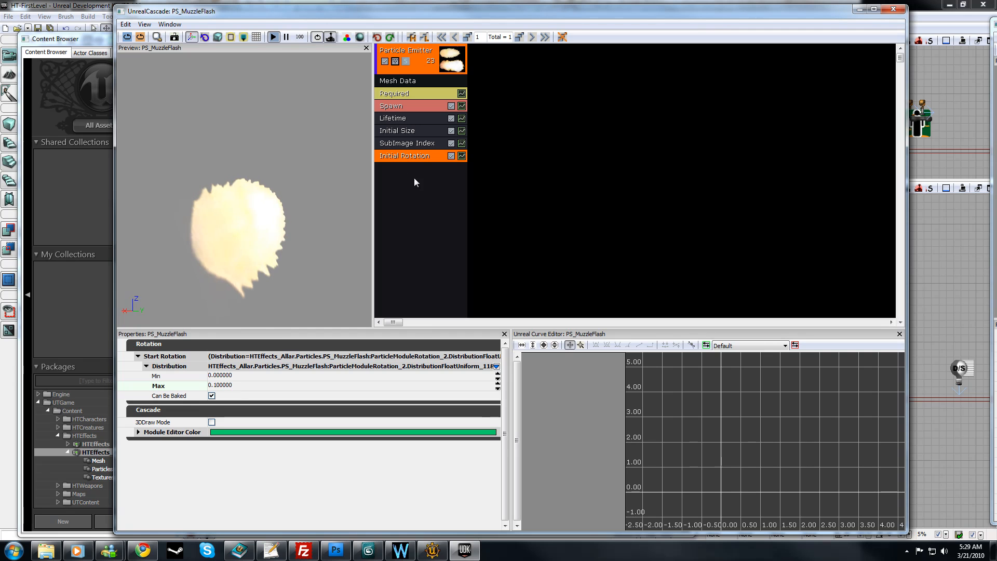
# Step: Duplicate the particle emitter
pyautogui.click(427, 224)
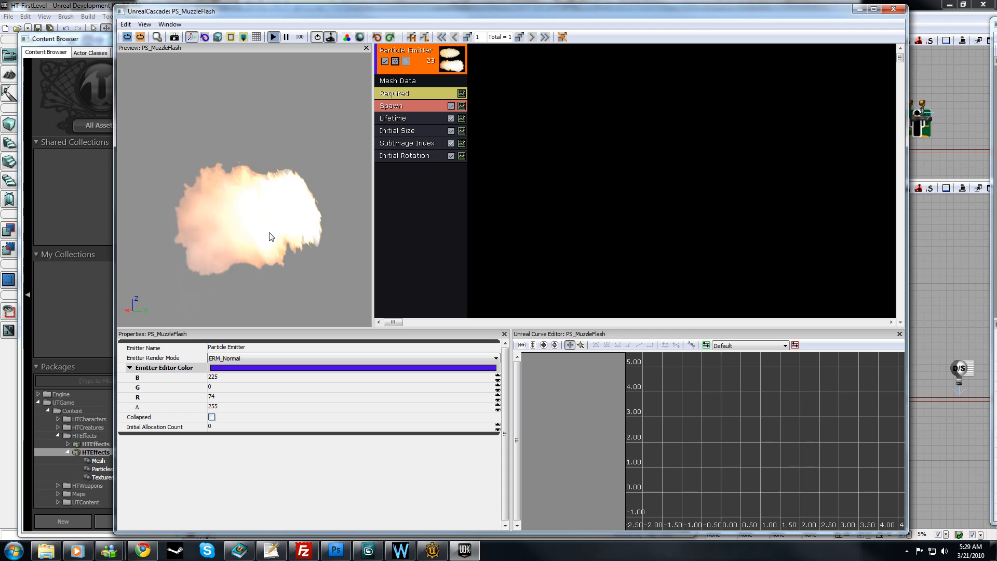
pyautogui.rightClick(419, 48)
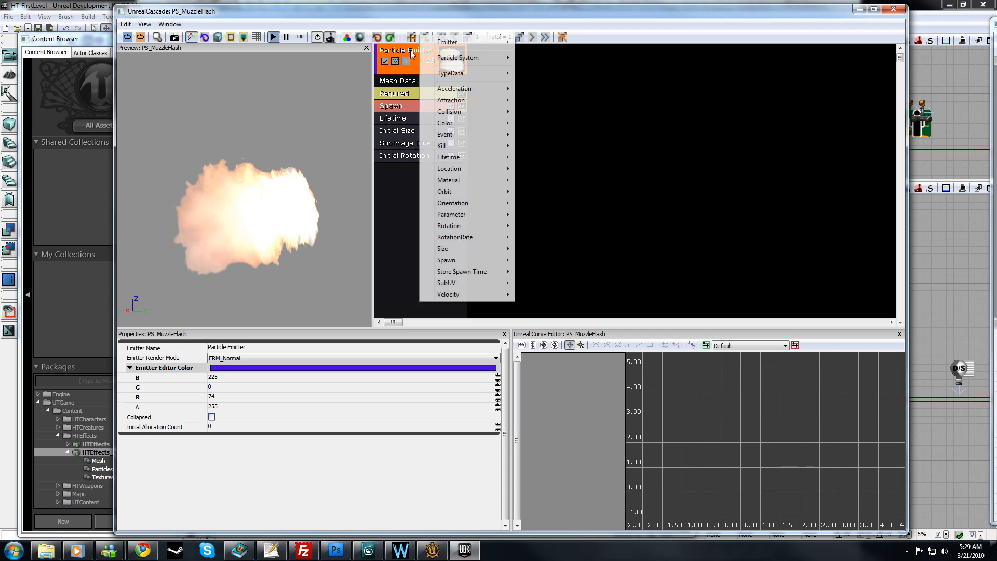
pyautogui.moveTo(468, 42)
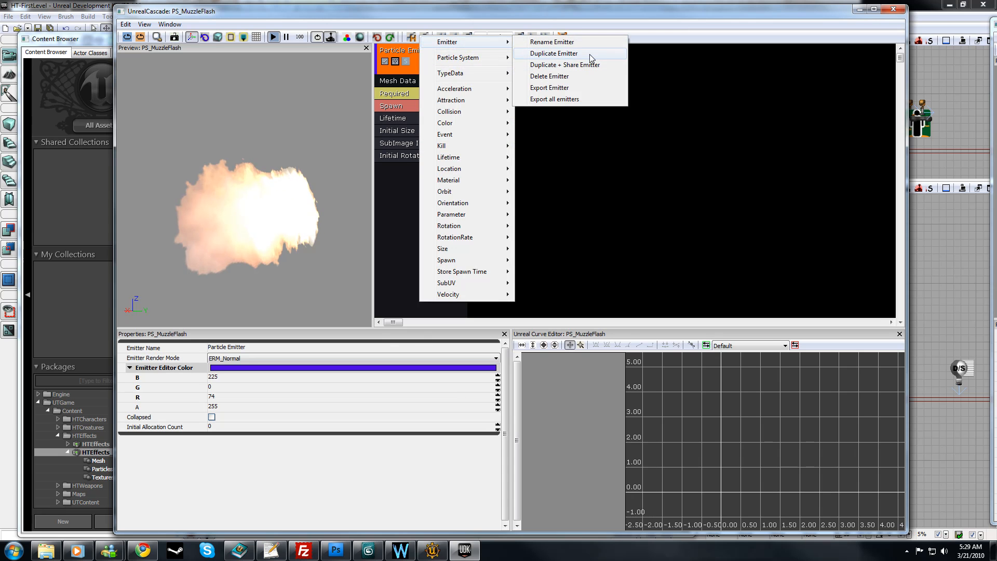
pyautogui.click(590, 54)
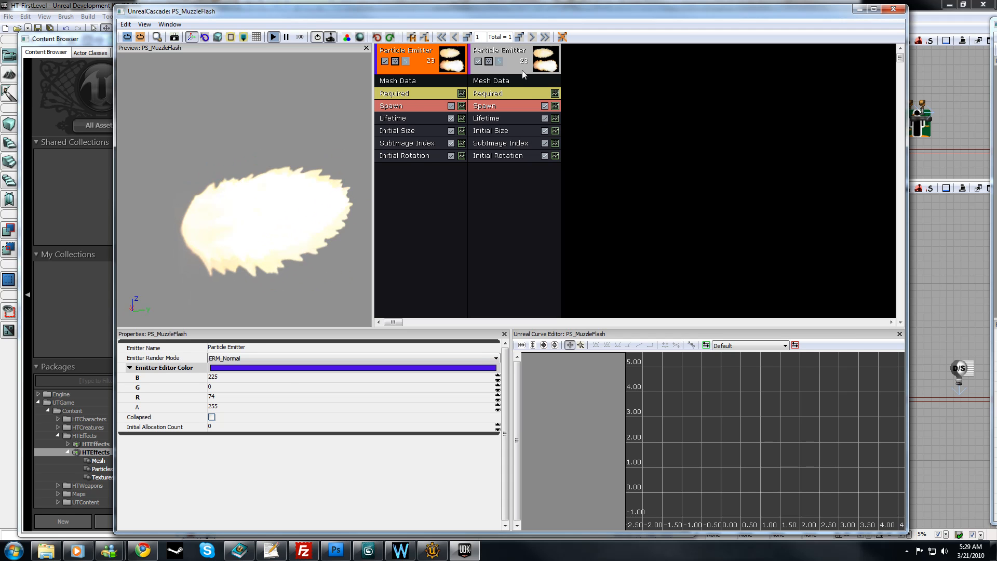
# Step: Assign the S_MuzzleFlash_Triple static mesh in the duplicated emitter's Mesh Data module and inspect it in the preview
pyautogui.click(488, 83)
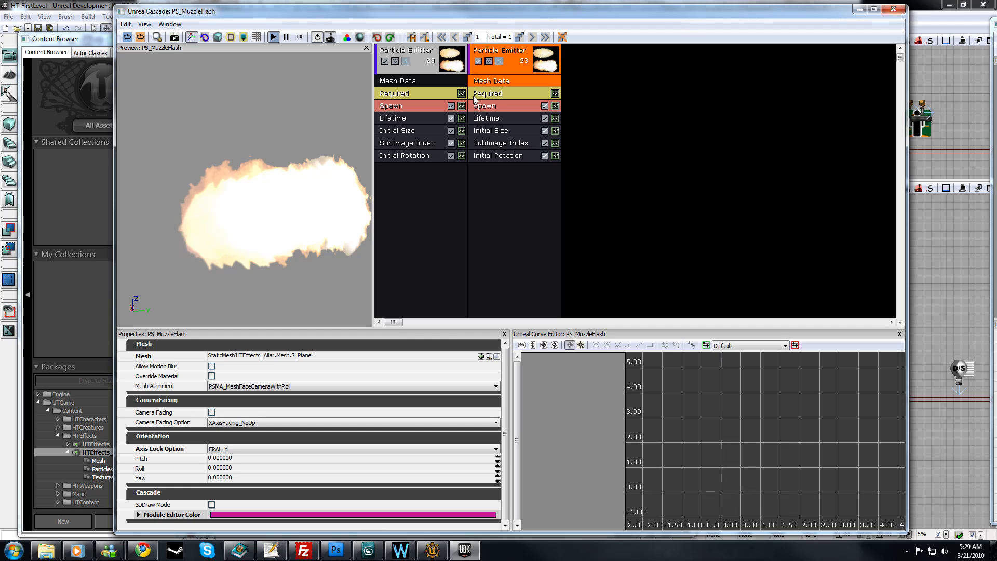
pyautogui.moveTo(310, 13)
pyautogui.mouseDown()
pyautogui.moveTo(626, 15)
pyautogui.moveTo(293, 11)
pyautogui.mouseUp()
pyautogui.click(380, 406)
pyautogui.click(519, 226)
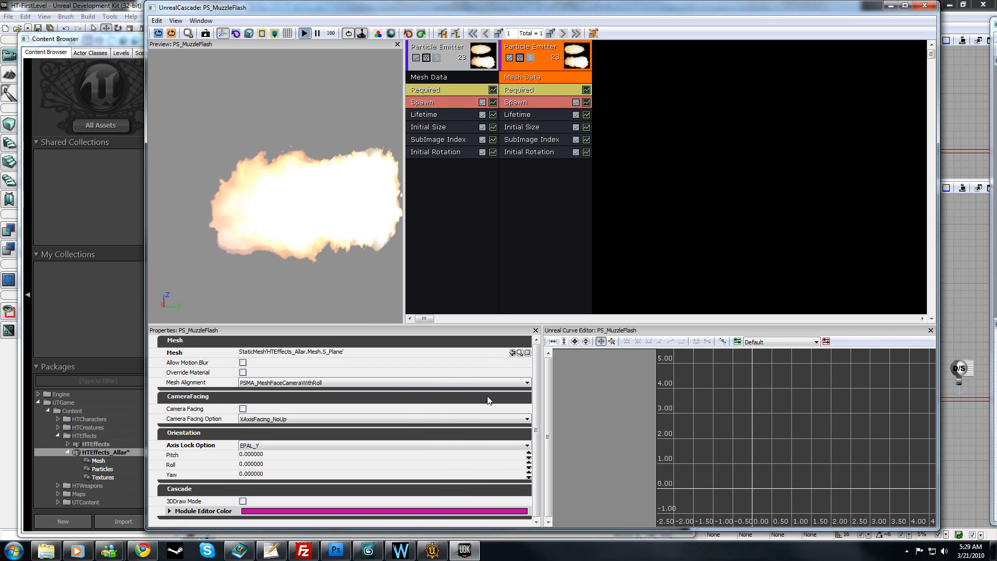
pyautogui.click(512, 352)
pyautogui.moveTo(363, 219)
pyautogui.mouseDown()
pyautogui.moveTo(333, 228)
pyautogui.moveTo(358, 209)
pyautogui.mouseUp()
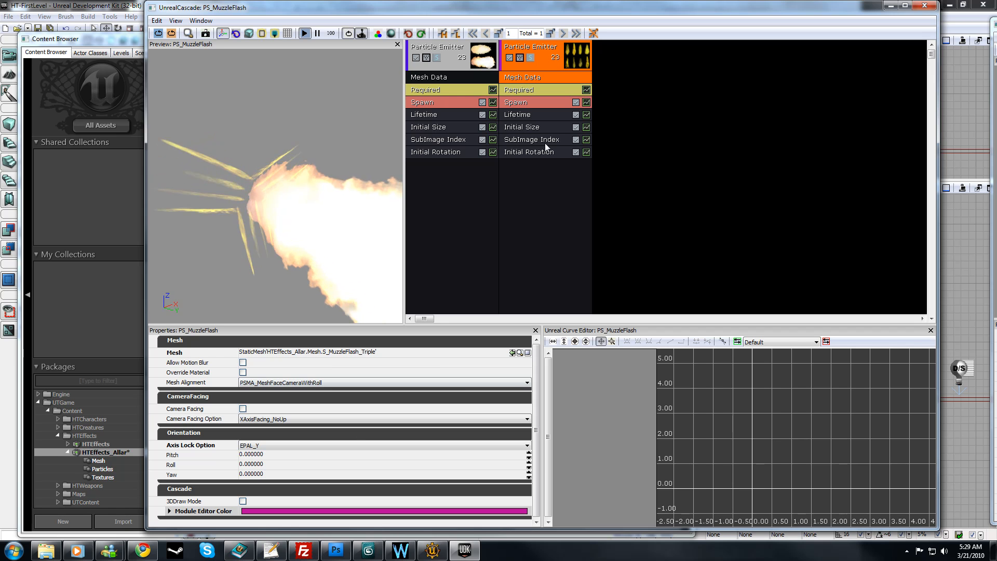
# Step: Set Sub Images_Horizontal to 4 in the duplicated emitter's Required module and inspect the burst in the preview
pyautogui.click(529, 91)
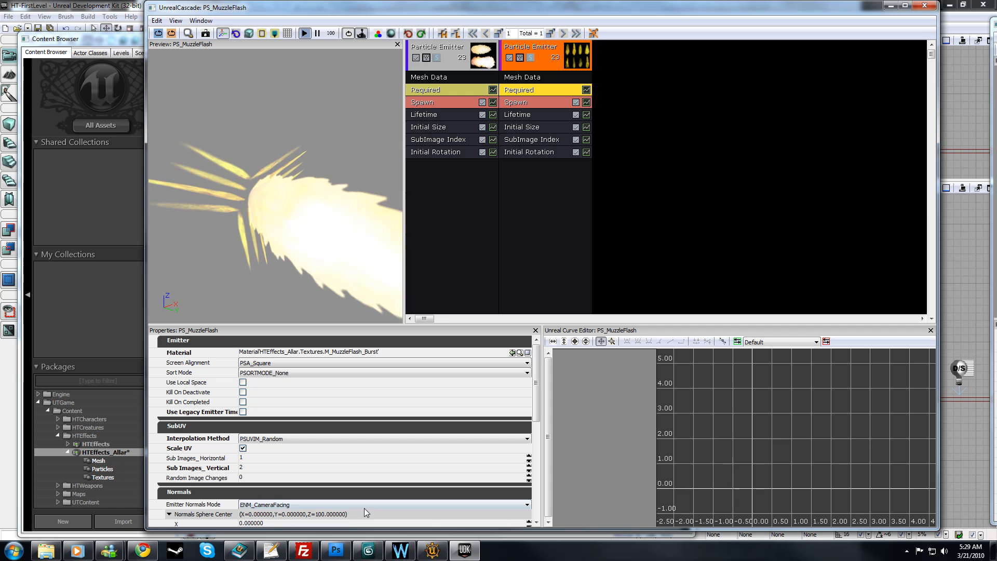
pyautogui.click(253, 459)
pyautogui.write('4')
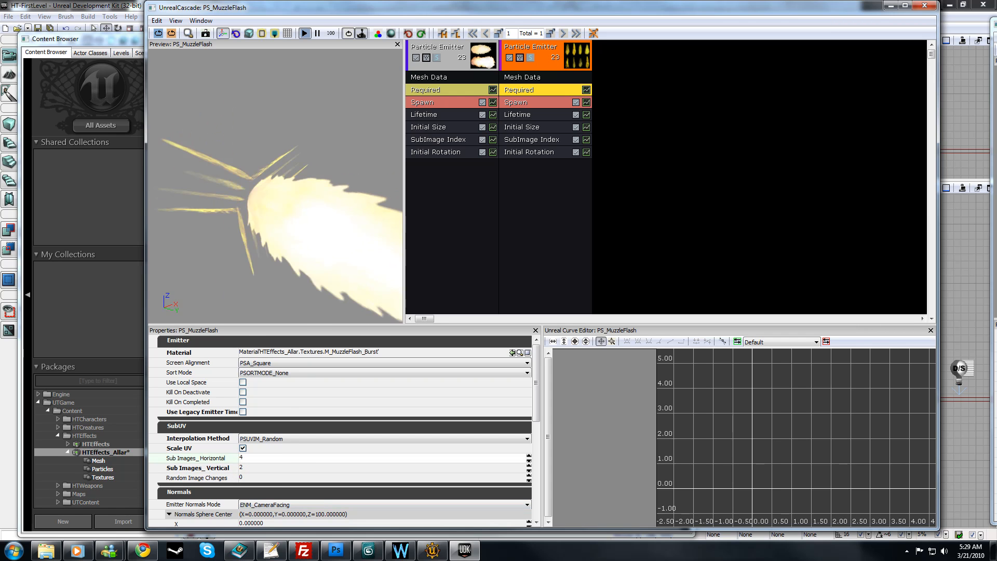
pyautogui.press('Return')
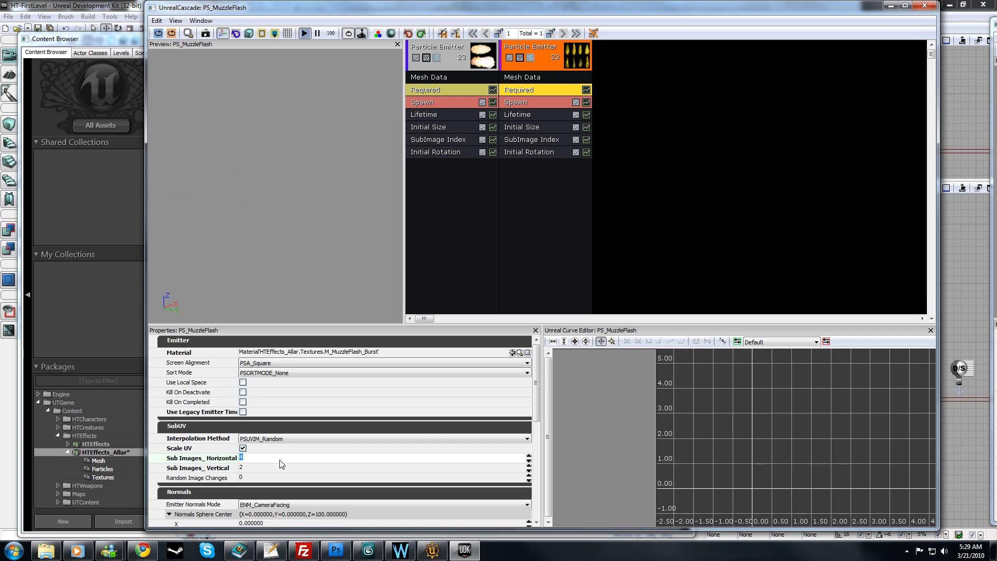
pyautogui.click(252, 469)
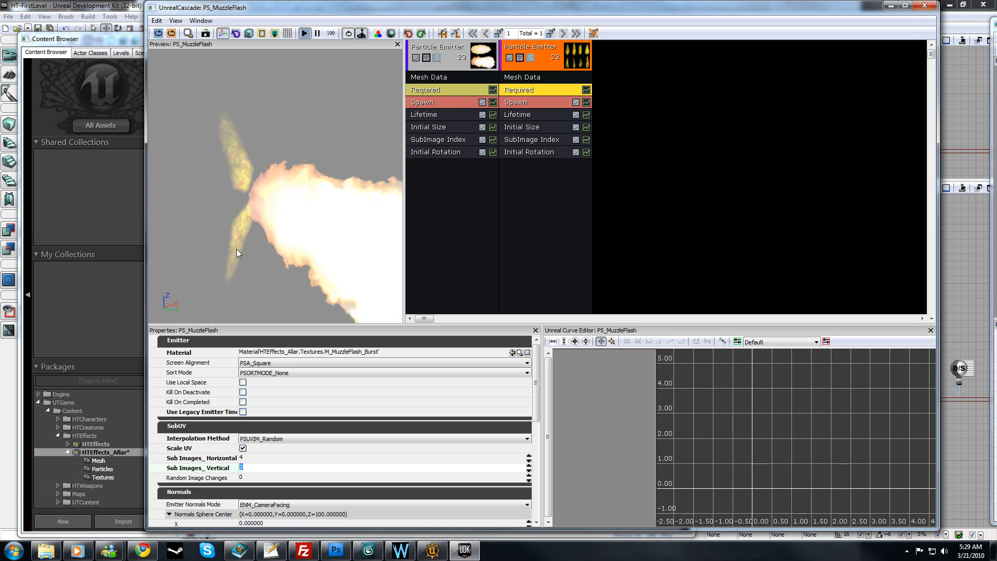
pyautogui.moveTo(226, 246); pyautogui.dragTo(208, 213)
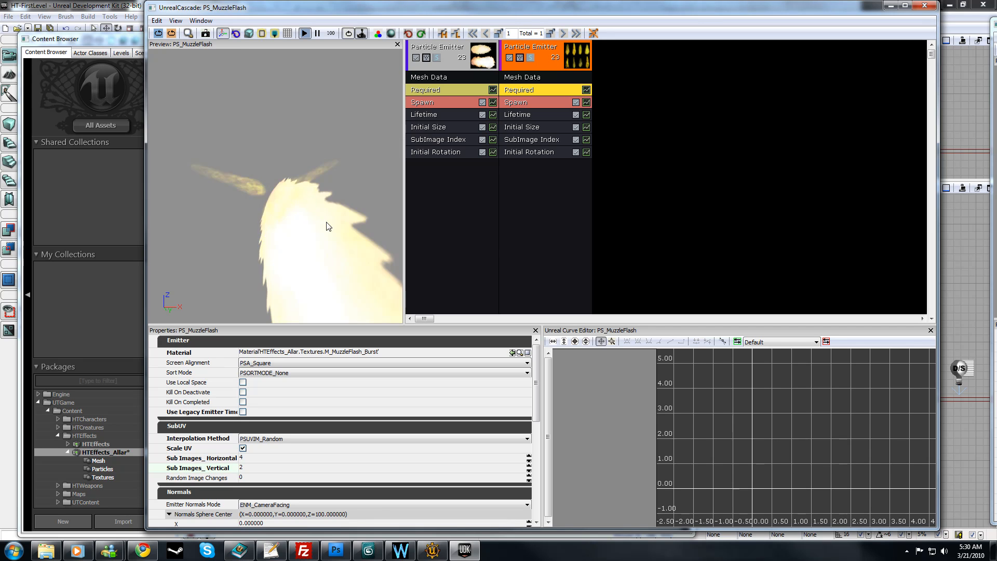
# Step: Set the Max of the Start Rotation distribution to 0.05 in the duplicated emitter's Initial Rotation module
pyautogui.click(524, 153)
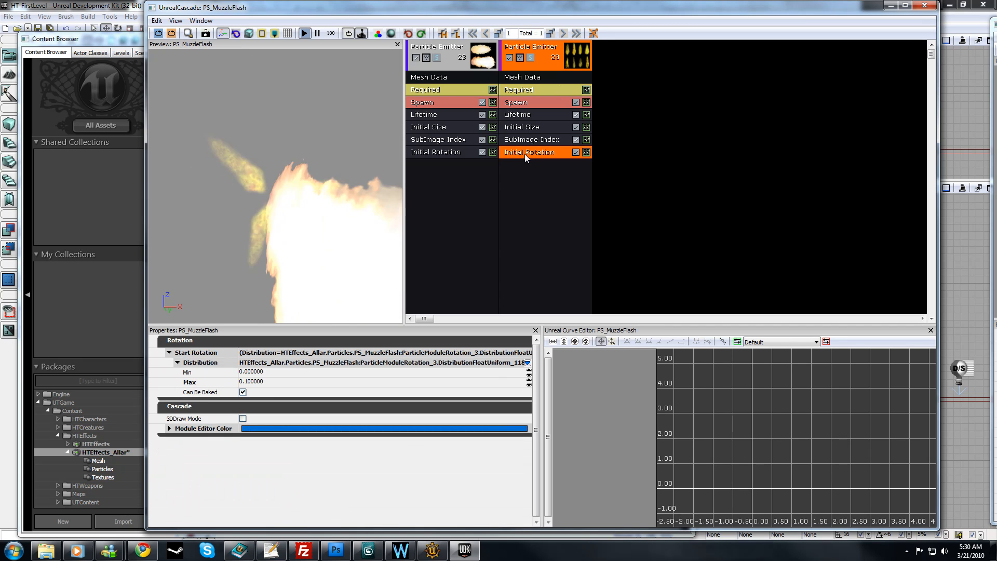
pyautogui.click(274, 382)
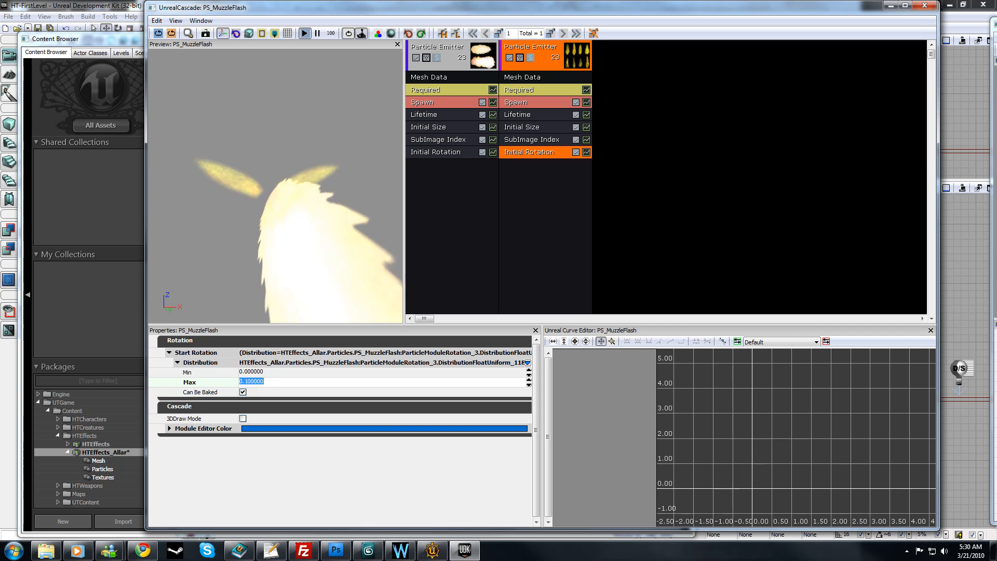
pyautogui.write('0')
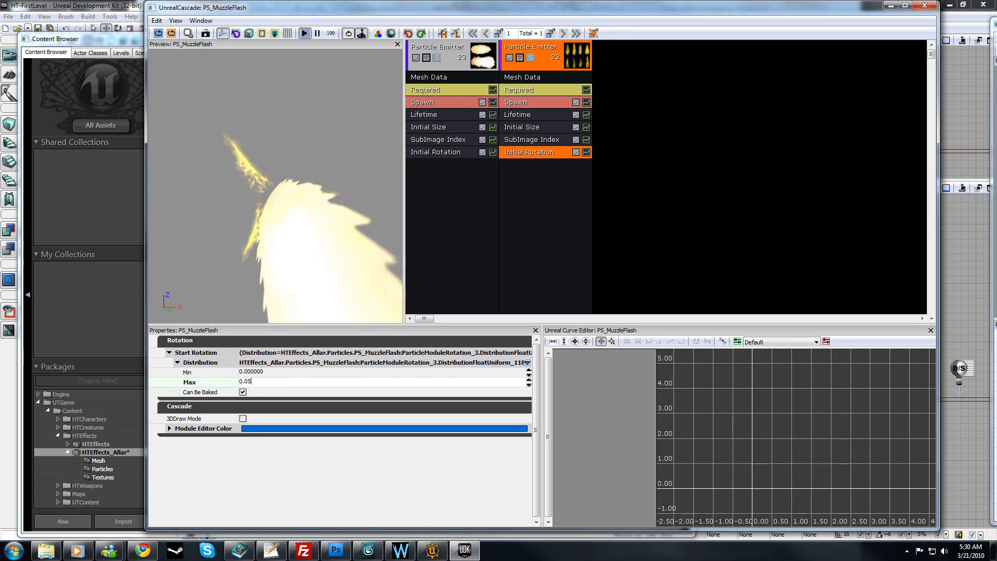
pyautogui.write('.05')
pyautogui.press('Return')
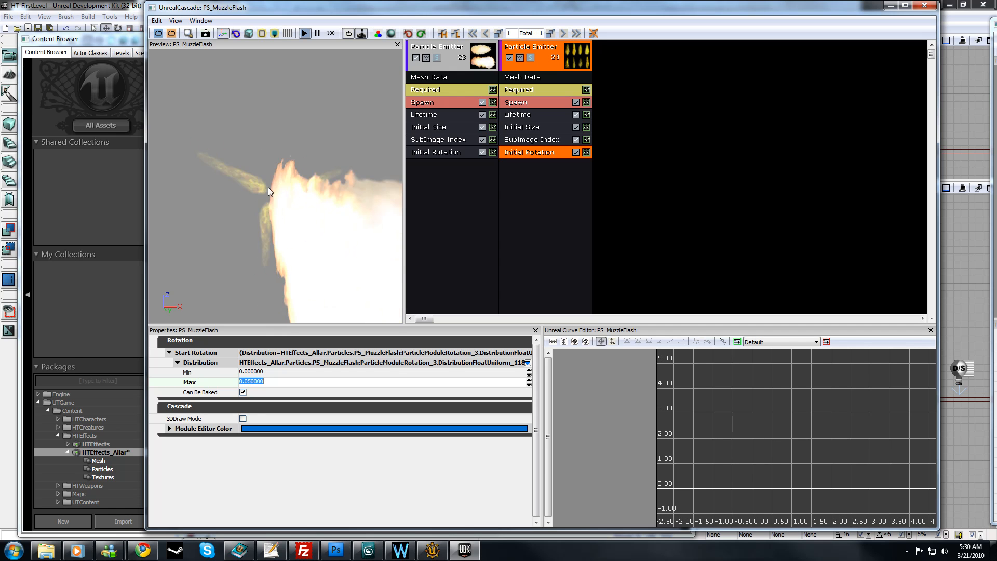
pyautogui.moveTo(237, 229); pyautogui.dragTo(312, 239)
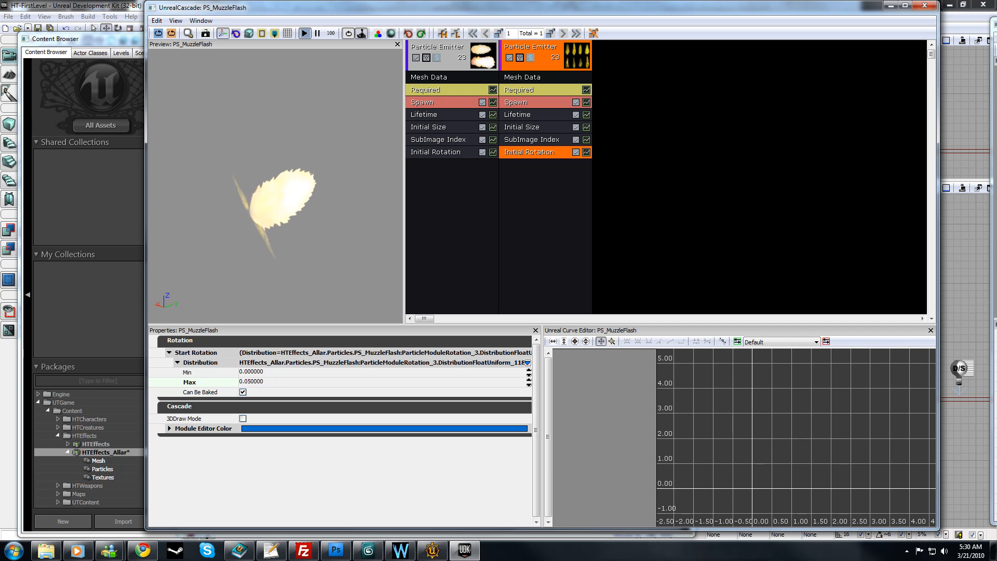
pyautogui.moveTo(238, 163); pyautogui.dragTo(308, 170)
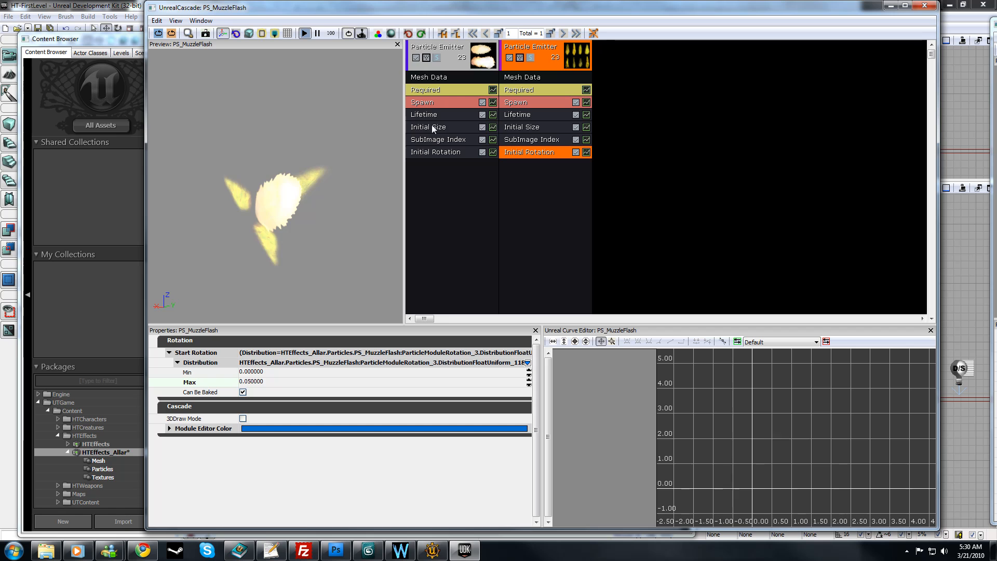
# Step: Set the Start Size distribution's Min to 1 on X, Y and Z in the first emitter's Initial Size module
pyautogui.click(431, 127)
pyautogui.click(217, 373)
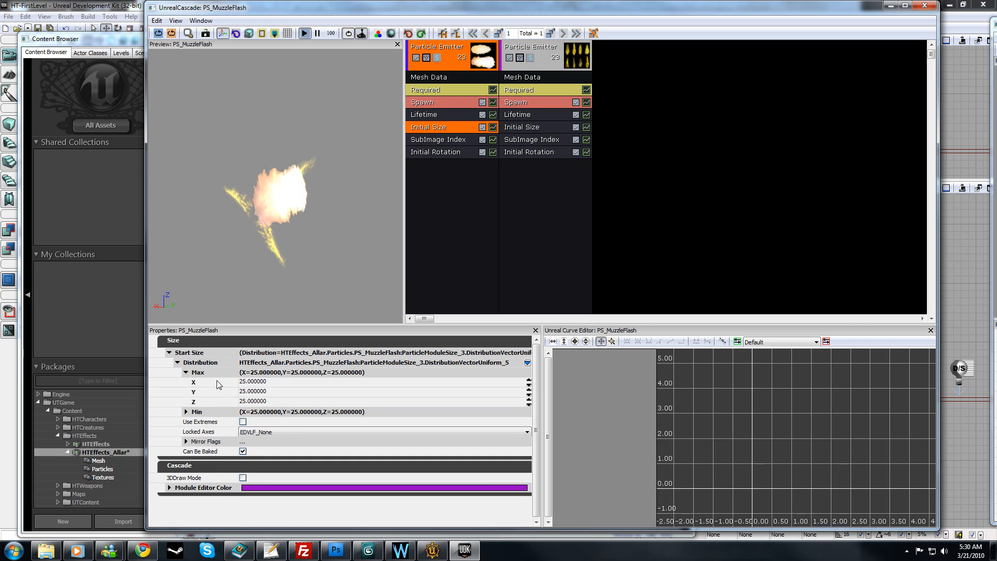
pyautogui.click(215, 412)
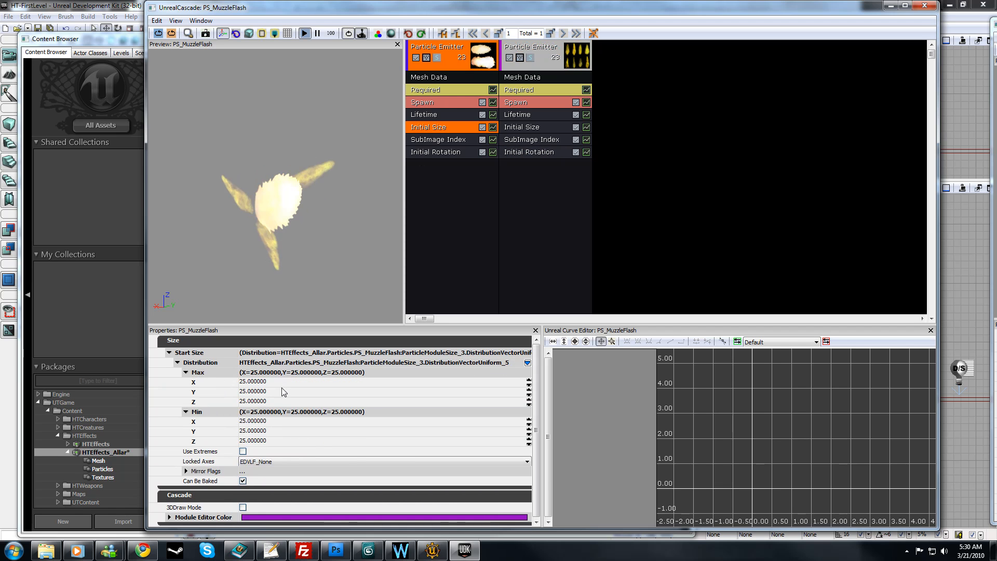
pyautogui.click(254, 381)
pyautogui.write('5')
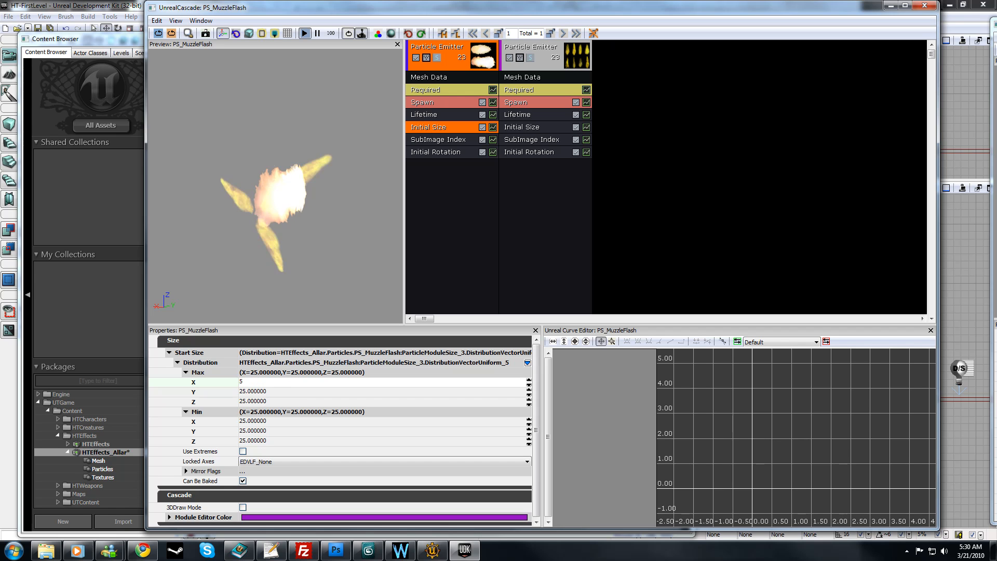
pyautogui.press('BackSpace')
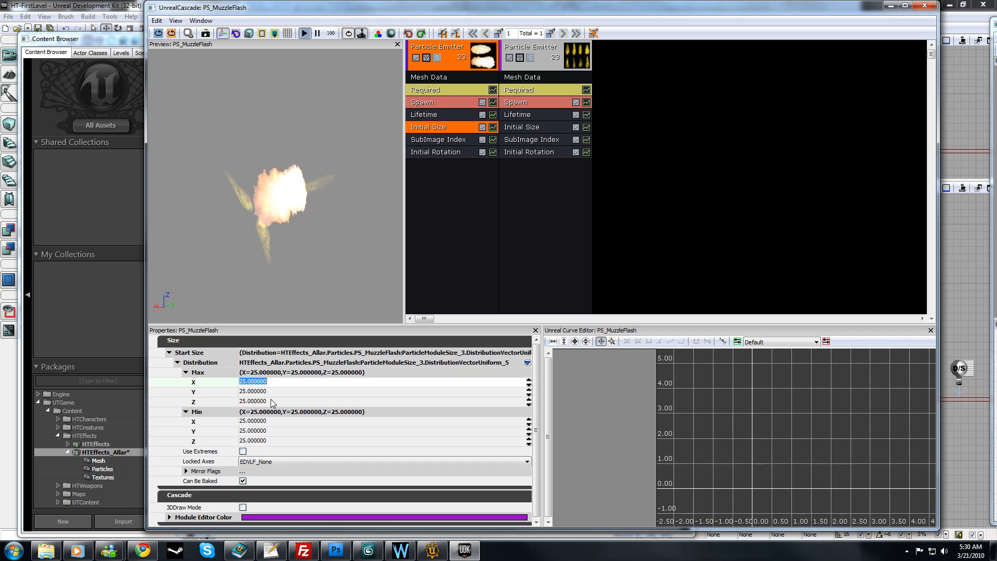
pyautogui.click(286, 424)
pyautogui.write('1')
pyautogui.press('Return')
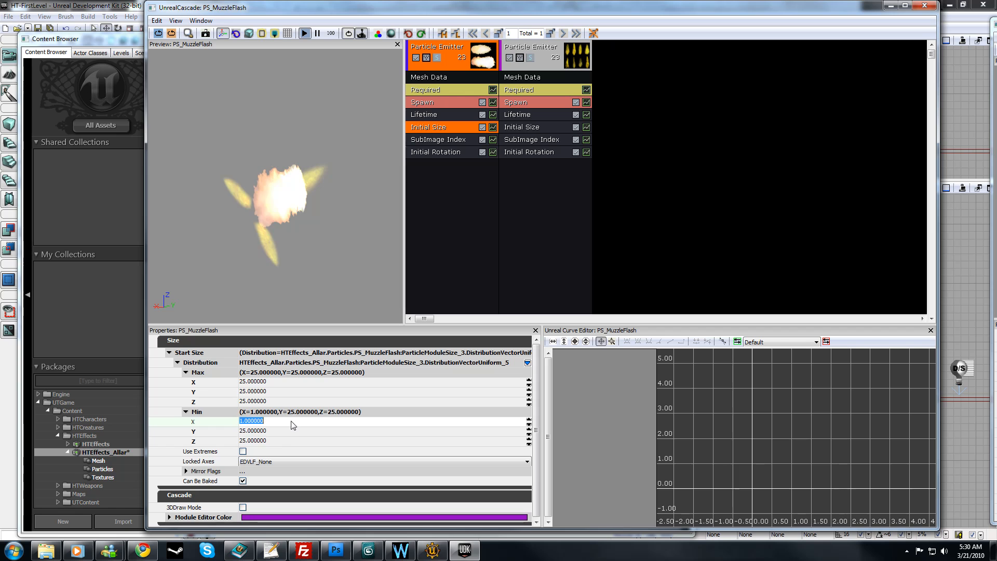
pyautogui.press('Tab')
pyautogui.write('1')
pyautogui.press('Return')
pyautogui.press('Tab')
pyautogui.write('1')
pyautogui.press('Return')
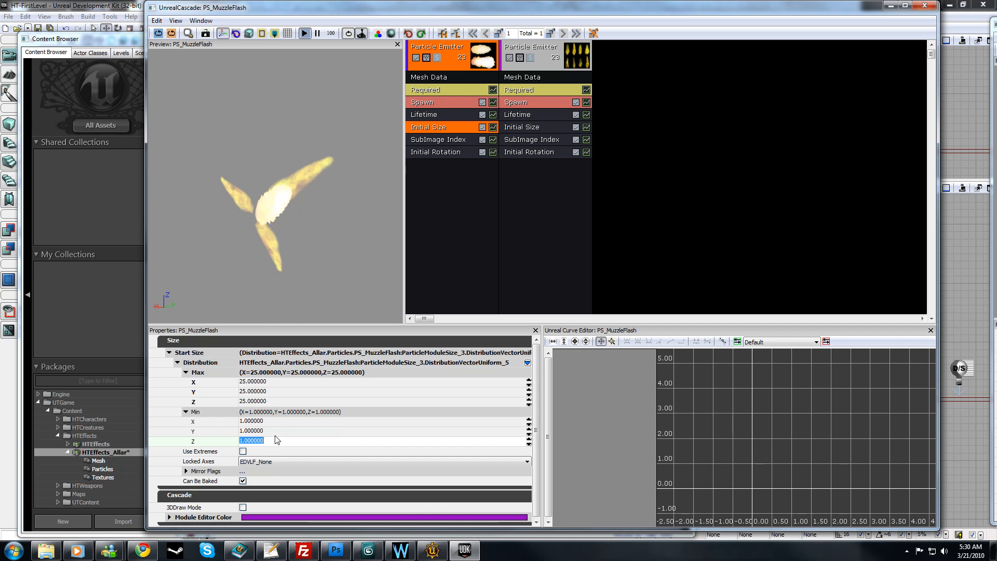
pyautogui.moveTo(280, 220); pyautogui.dragTo(270, 210)
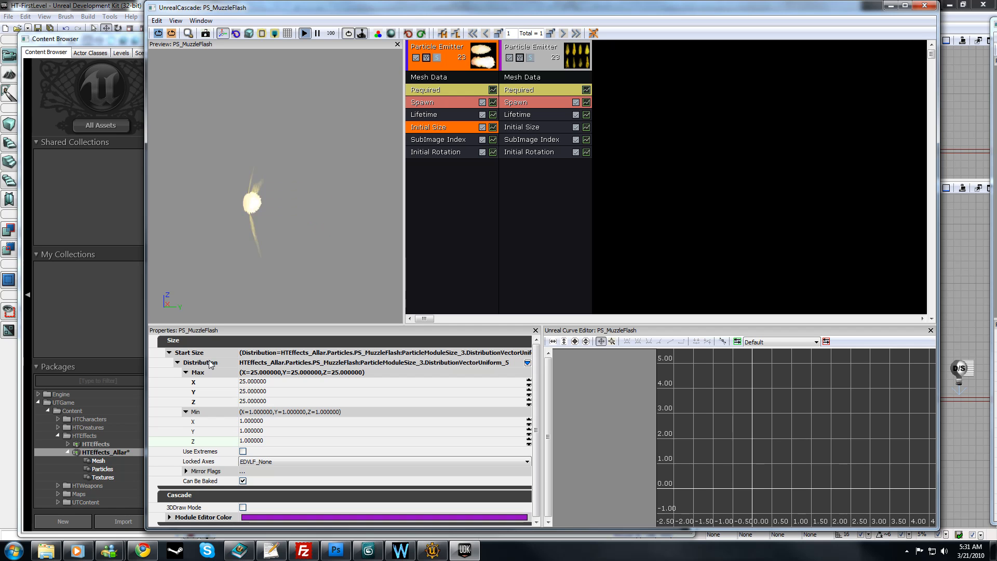
# Step: Change the first emitter's Start Size to DistributionVectorConstant with X, Y and Z set to 2
pyautogui.click(527, 363)
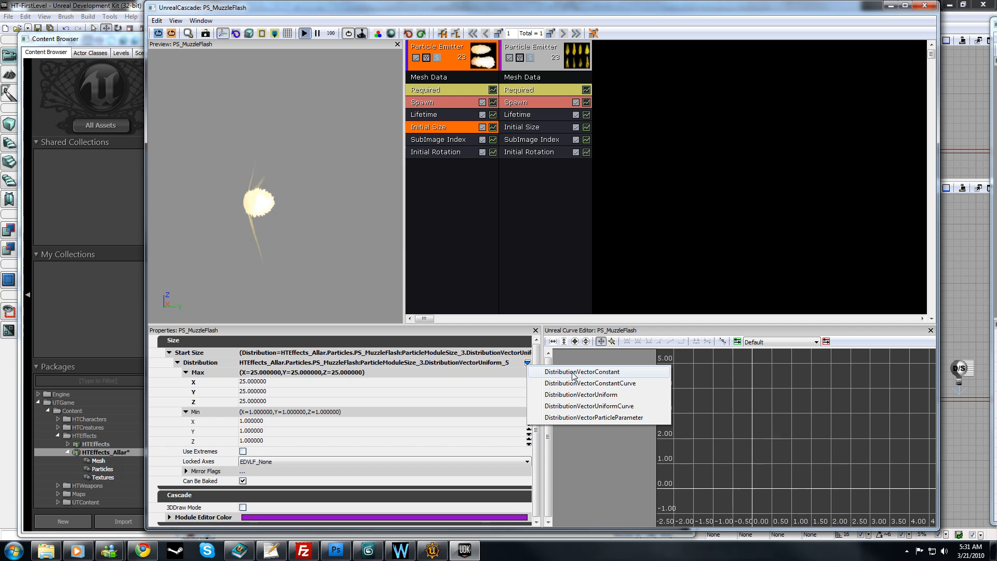
pyautogui.click(616, 372)
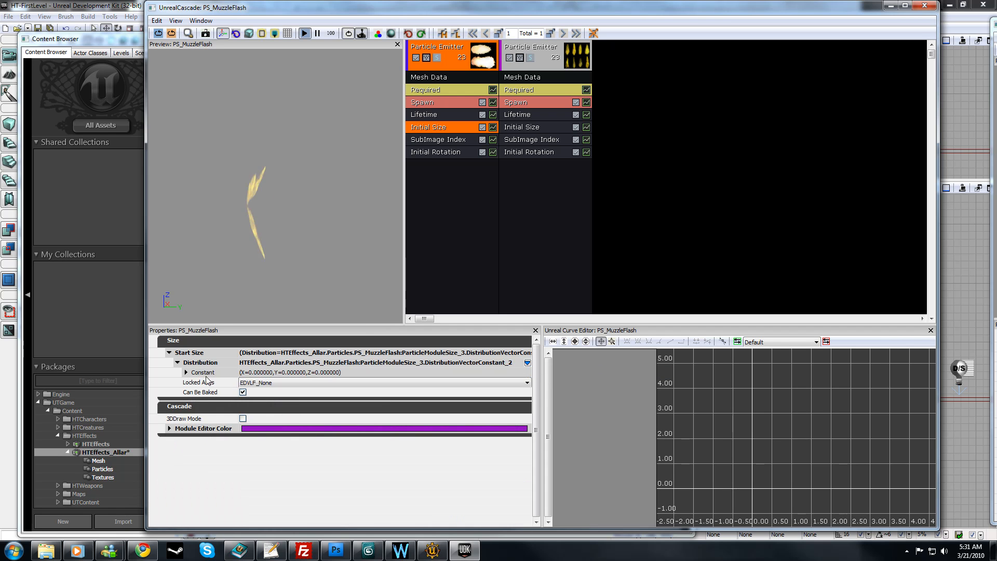
pyautogui.doubleClick(206, 374)
pyautogui.click(284, 385)
pyautogui.press('Return')
pyautogui.press('Tab')
pyautogui.write('2')
pyautogui.press('Return')
pyautogui.press('Tab')
pyautogui.write('2')
pyautogui.press('Return')
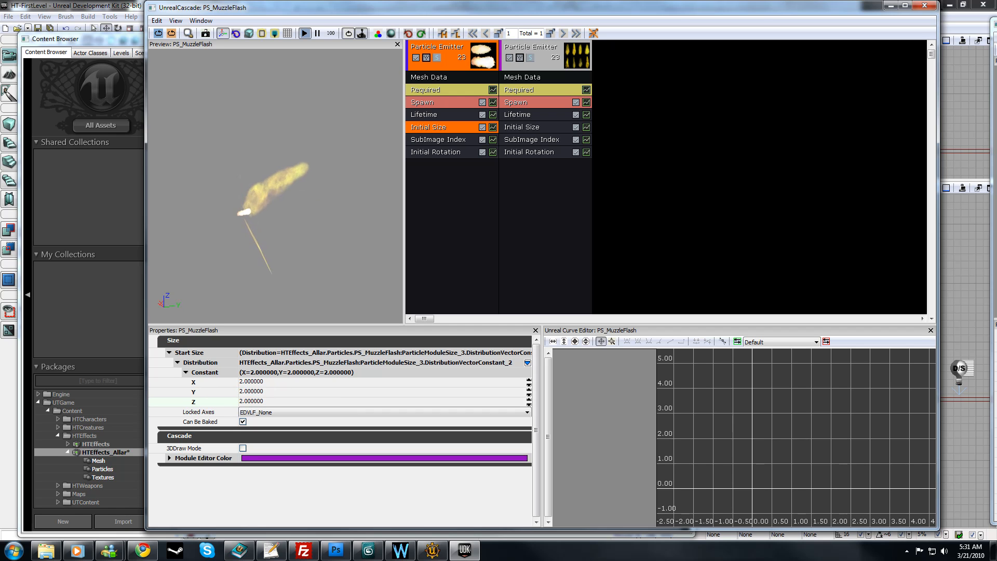
# Step: Change the duplicated emitter's Start Size to DistributionVectorConstant and set its X, Y and Z to 2
pyautogui.click(522, 127)
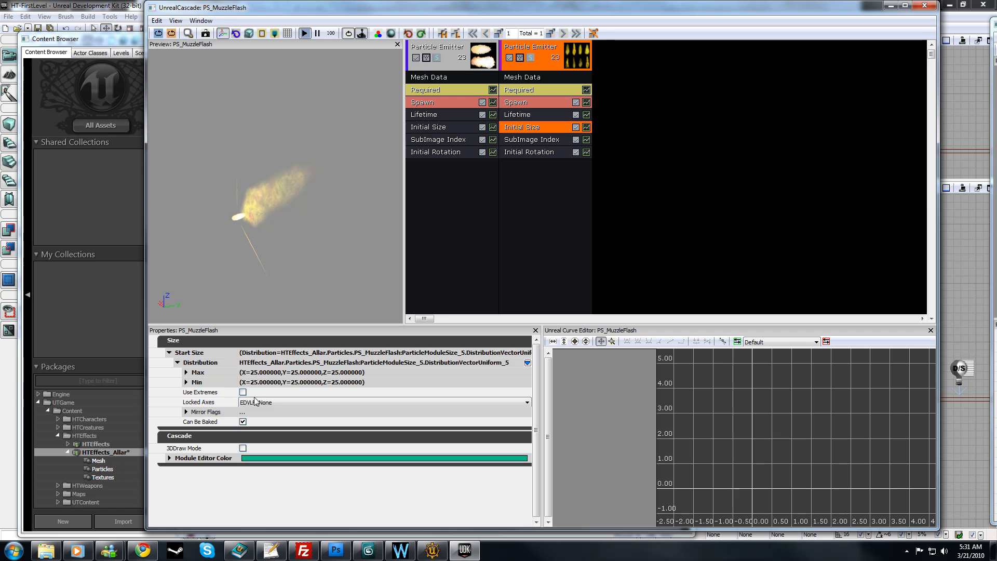
pyautogui.click(527, 362)
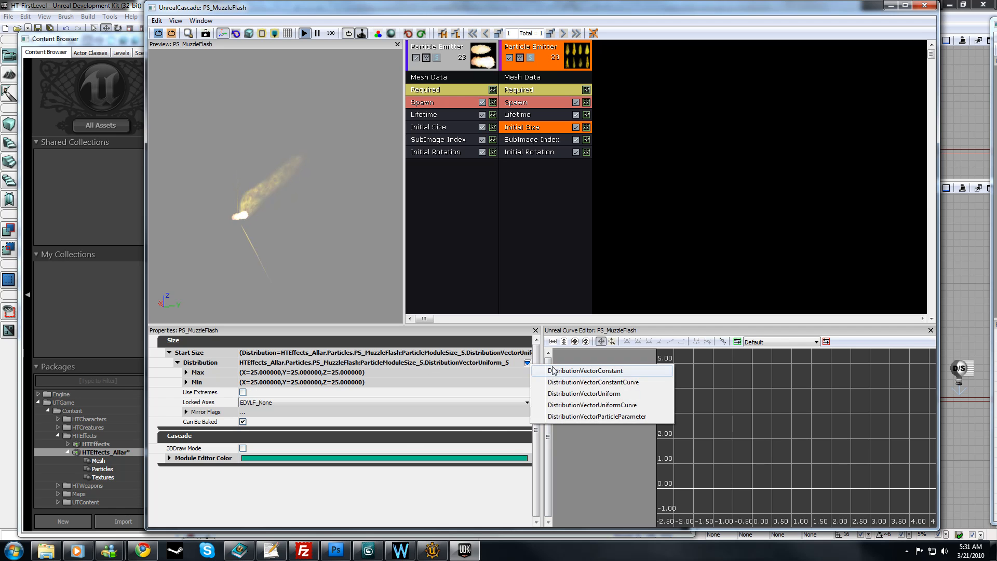
pyautogui.click(543, 367)
pyautogui.doubleClick(203, 373)
pyautogui.click(252, 381)
pyautogui.write('2')
pyautogui.press('Return')
pyautogui.press('Tab')
pyautogui.write('2')
pyautogui.press('Return')
pyautogui.press('Tab')
pyautogui.write('2')
pyautogui.press('Return')
pyautogui.click(239, 239)
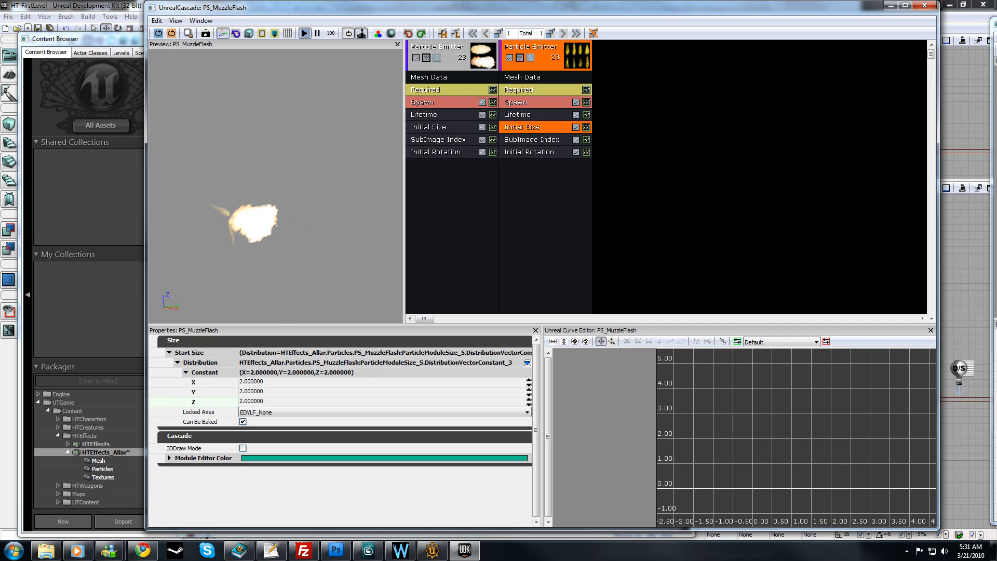
# Step: Try a Start Size Constant of 3 on X and Y in the duplicated emitter and compare the flash in the preview
pyautogui.click(300, 382)
pyautogui.write('3')
pyautogui.press('Tab')
pyautogui.write('3')
pyautogui.press('Tab')
pyautogui.moveTo(288, 245); pyautogui.dragTo(320, 247)
# Step: Set the duplicated emitter's Start Size Constant to 2.2 on X, Y and Z
pyautogui.click(274, 384)
pyautogui.write('2.2')
pyautogui.press('Tab')
pyautogui.write('2')
pyautogui.press('Return')
pyautogui.press('Tab')
pyautogui.write('2.2')
pyautogui.press('Return')
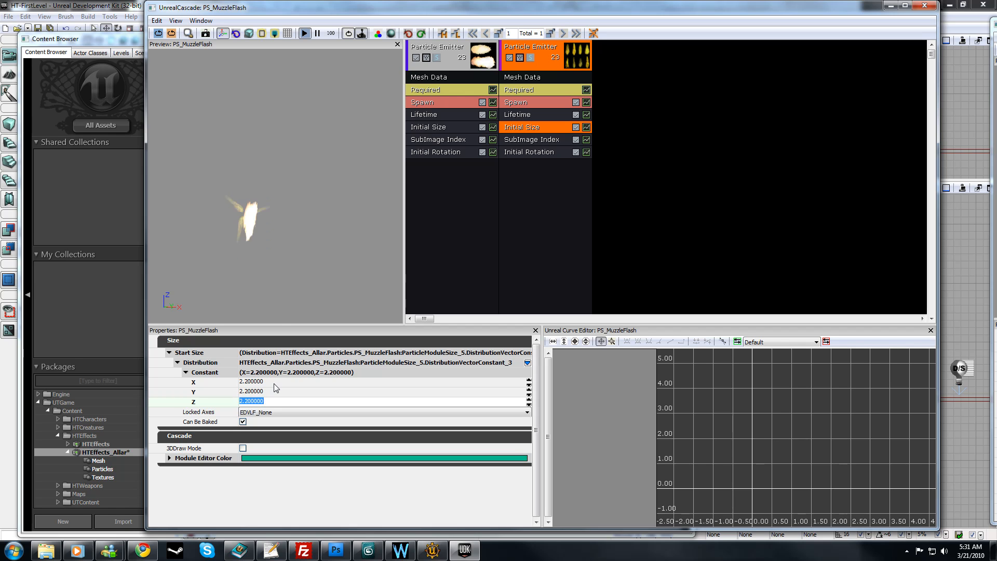
# Step: Enable Camera Facing in the first emitter's Mesh Data and set its Camera Facing Option to LockedAxis_NegativeYAxisFacing
pyautogui.moveTo(270, 260); pyautogui.dragTo(353, 259)
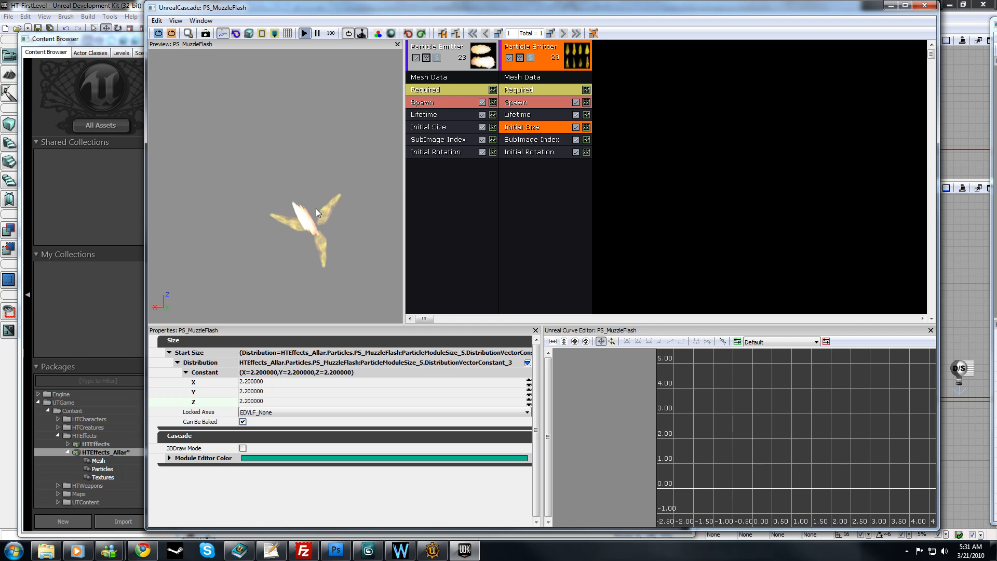
pyautogui.click(434, 78)
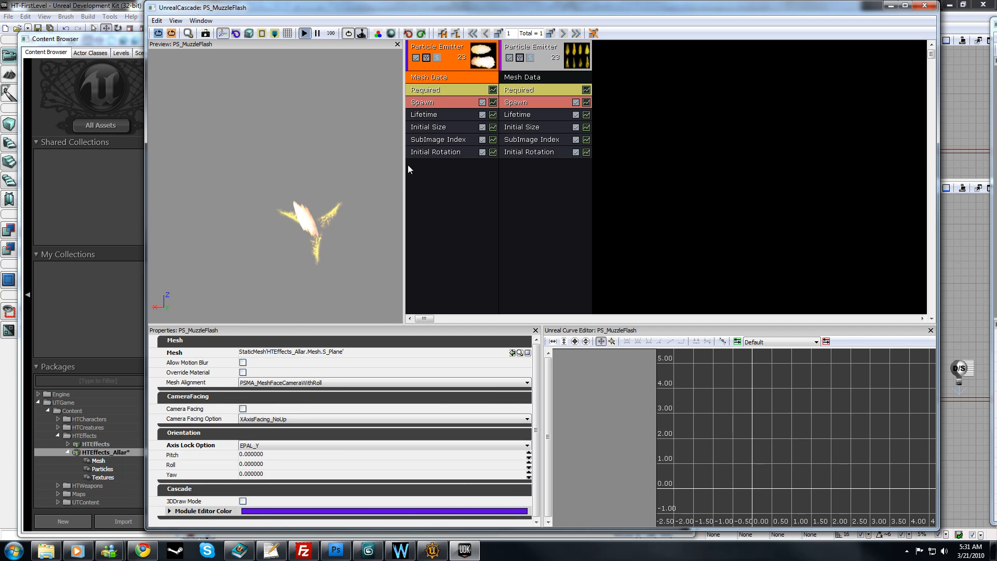
pyautogui.click(243, 409)
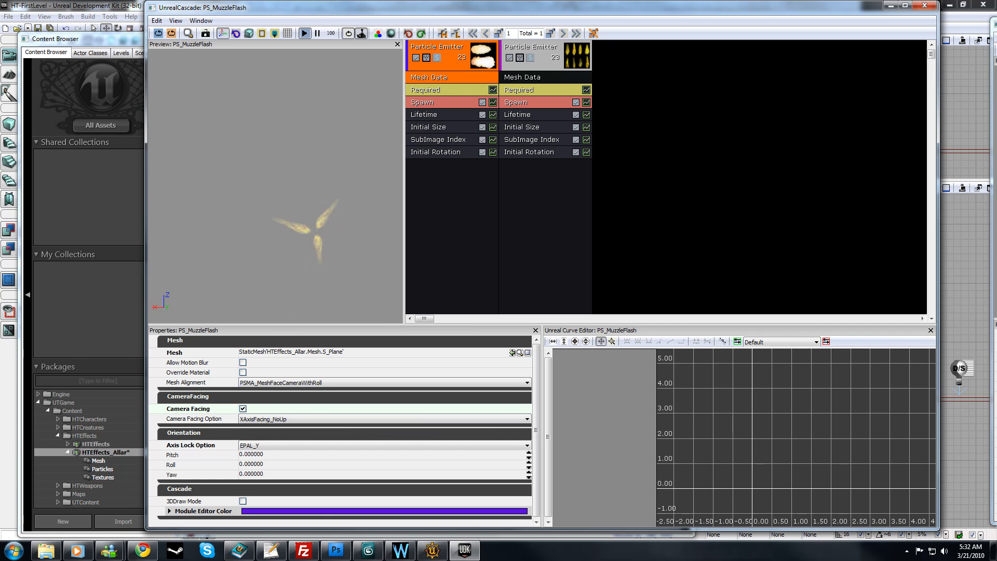
pyautogui.click(275, 419)
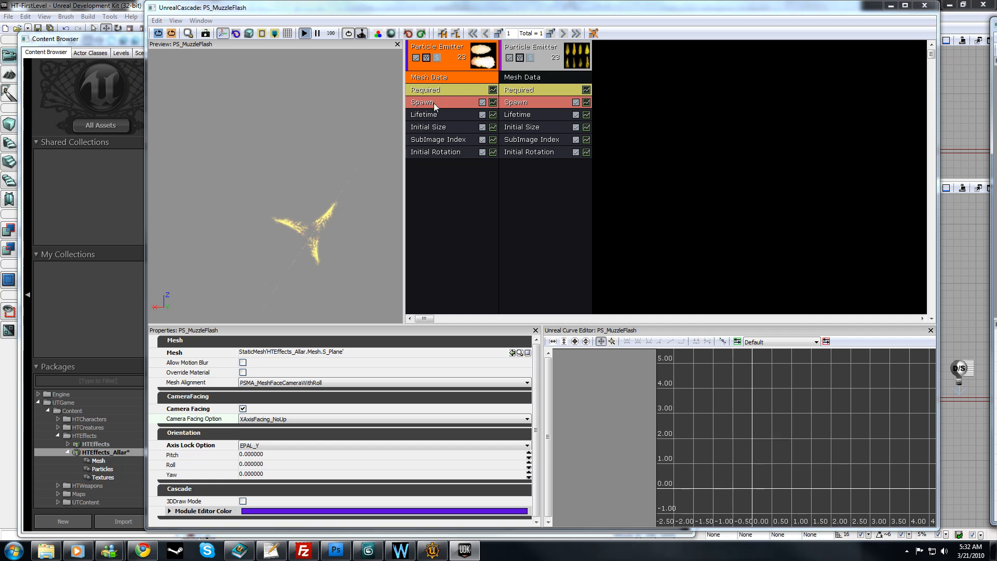
pyautogui.click(425, 91)
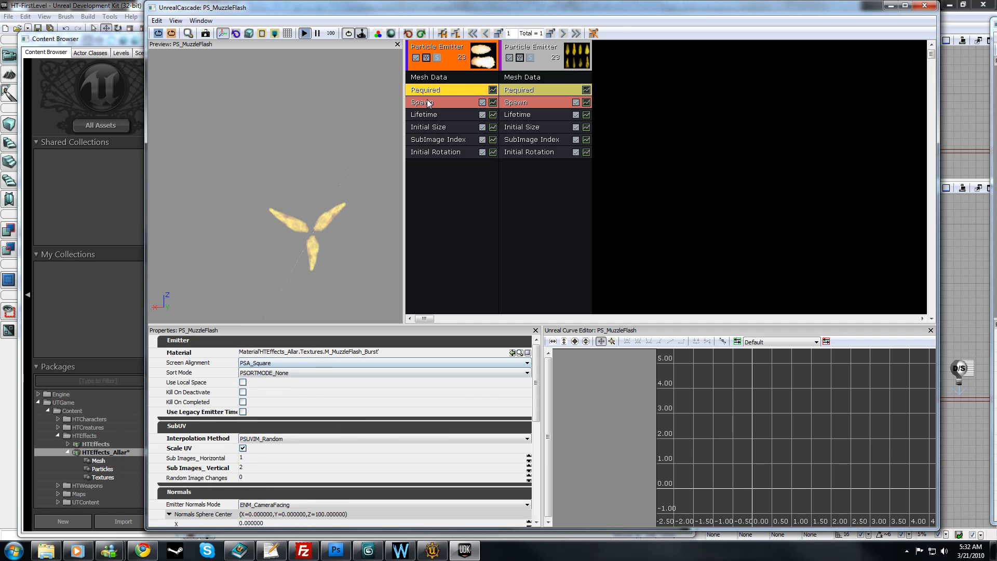
pyautogui.click(429, 77)
pyautogui.click(264, 419)
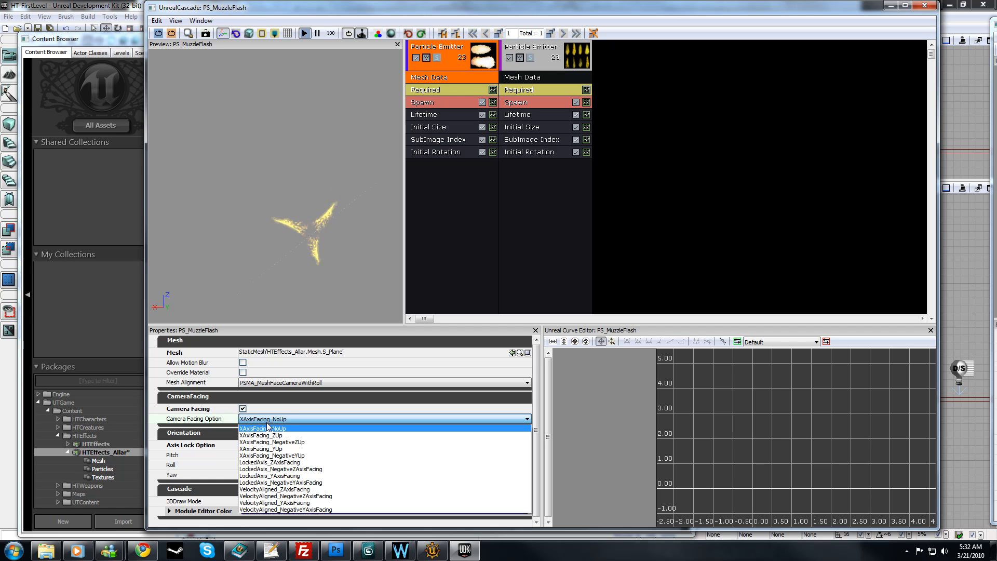
pyautogui.click(308, 483)
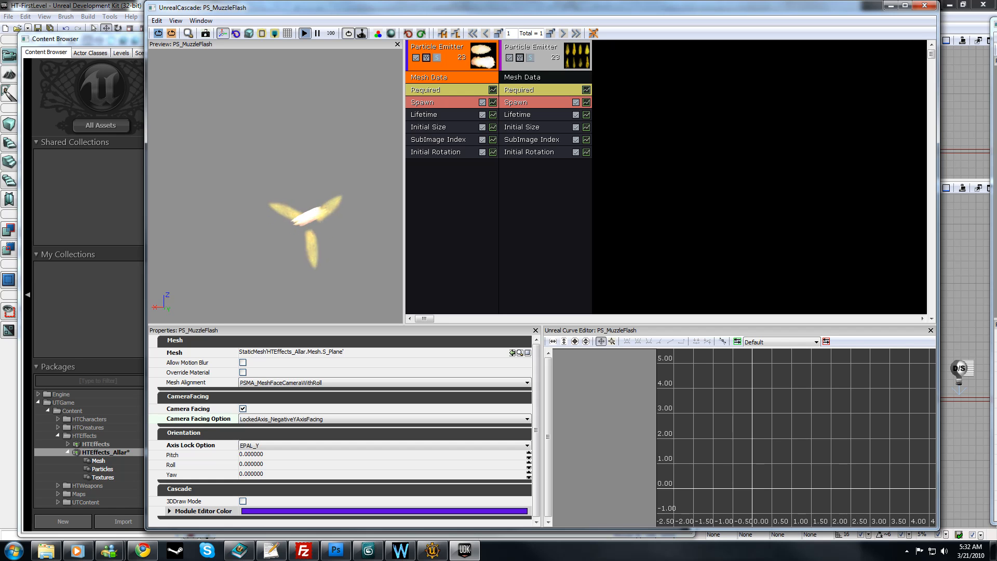
pyautogui.moveTo(275, 182); pyautogui.dragTo(256, 214)
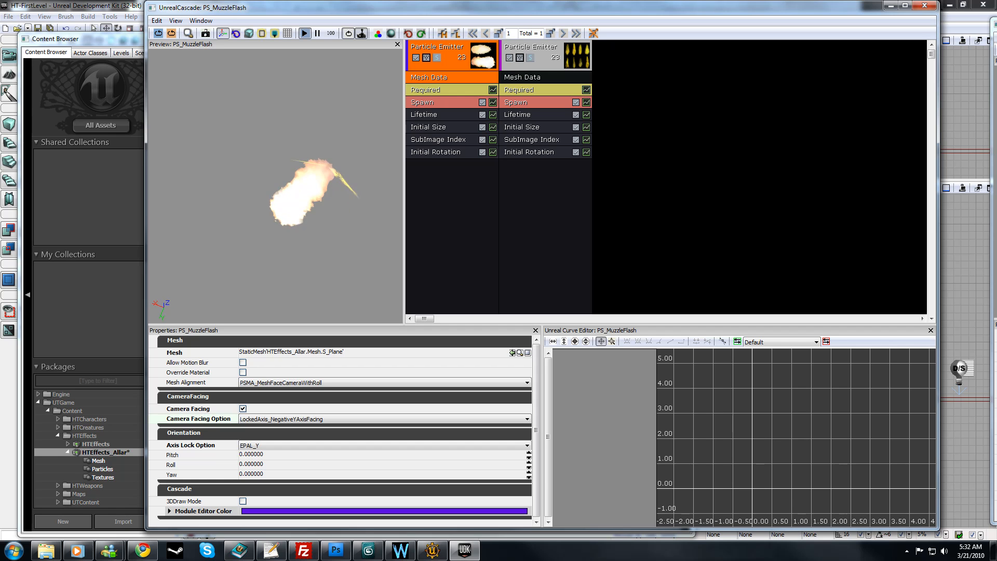
pyautogui.moveTo(275, 208); pyautogui.dragTo(256, 172)
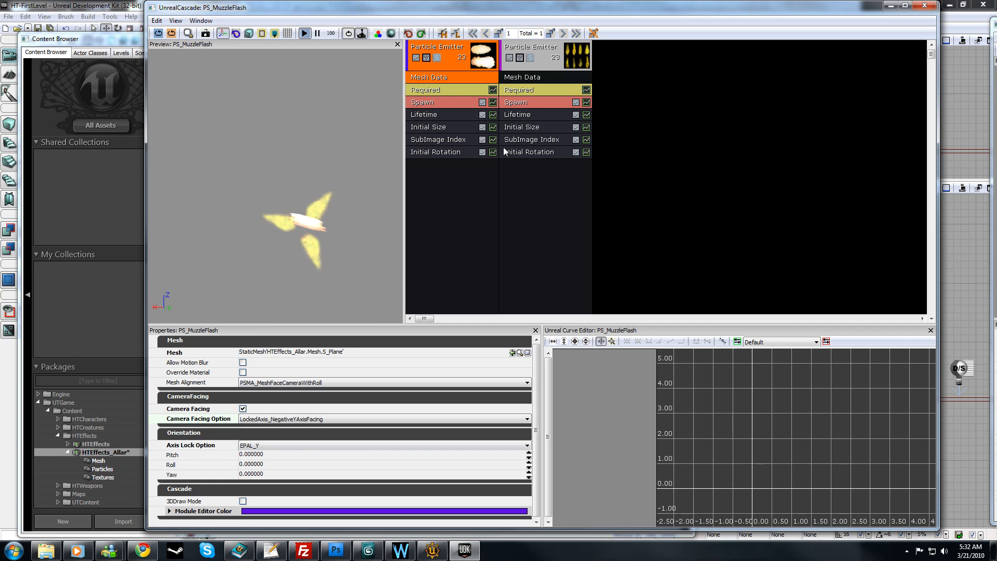
pyautogui.click(480, 220)
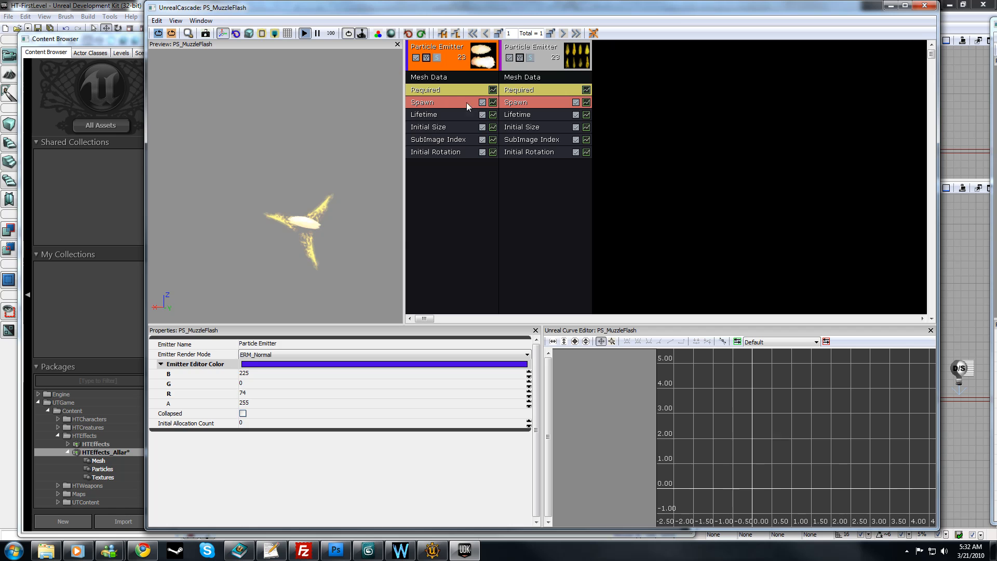
pyautogui.click(450, 82)
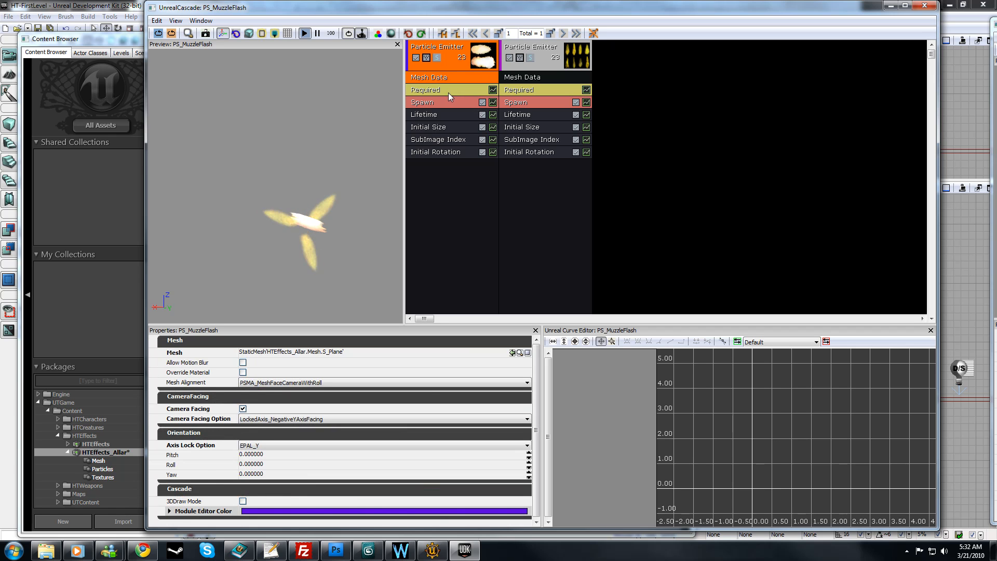
pyautogui.click(446, 103)
pyautogui.click(445, 43)
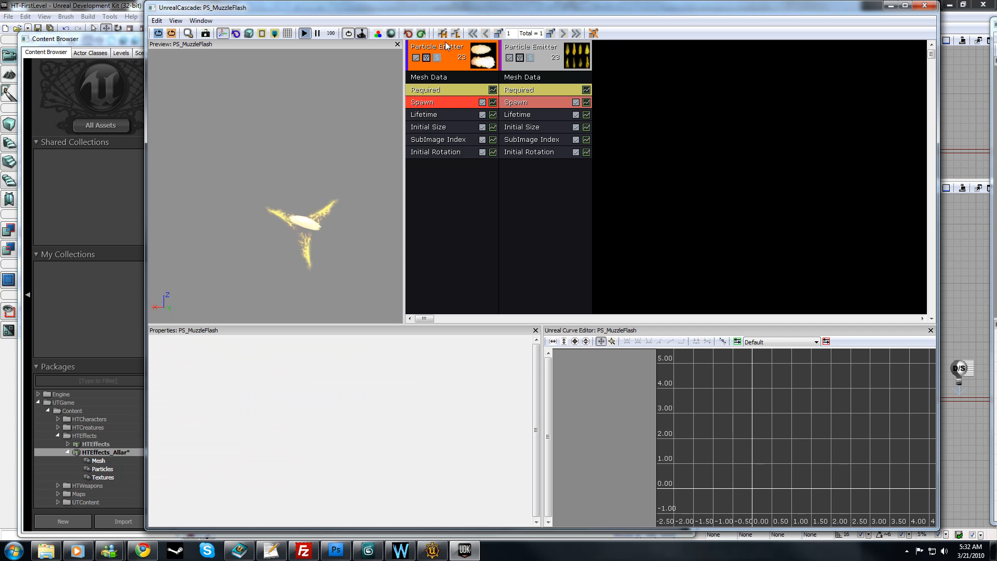
pyautogui.click(678, 196)
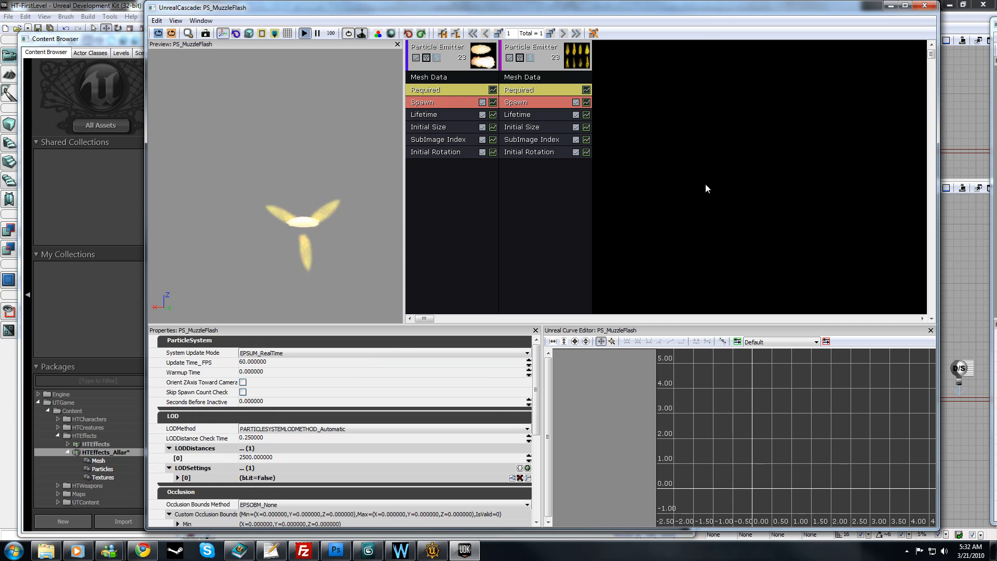
pyautogui.moveTo(536, 364)
pyautogui.mouseDown()
pyautogui.moveTo(537, 451)
pyautogui.moveTo(537, 363)
pyautogui.mouseUp()
pyautogui.moveTo(354, 232); pyautogui.dragTo(306, 233)
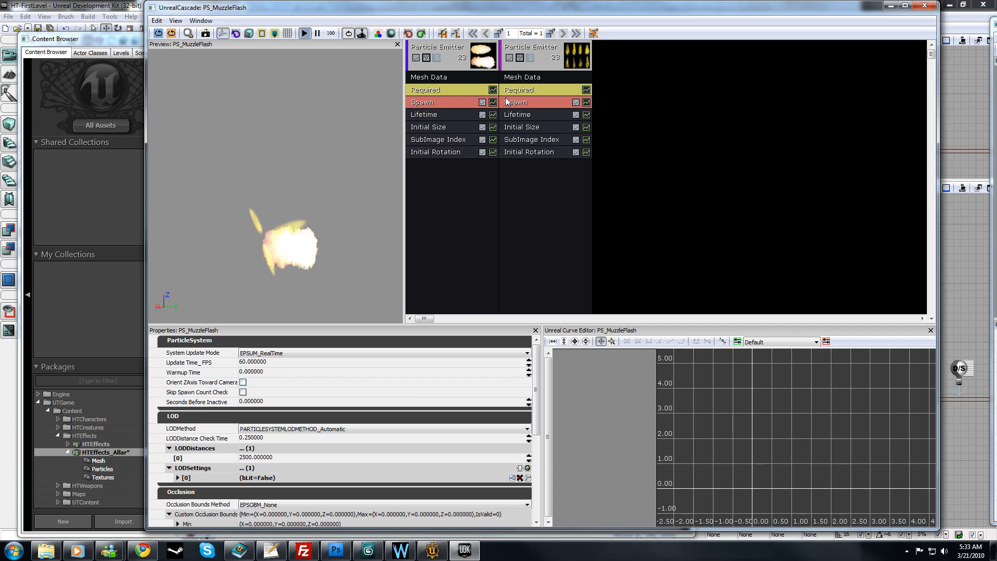
# Step: Enable Use Local Space in the Required modules of both emitters
pyautogui.click(437, 95)
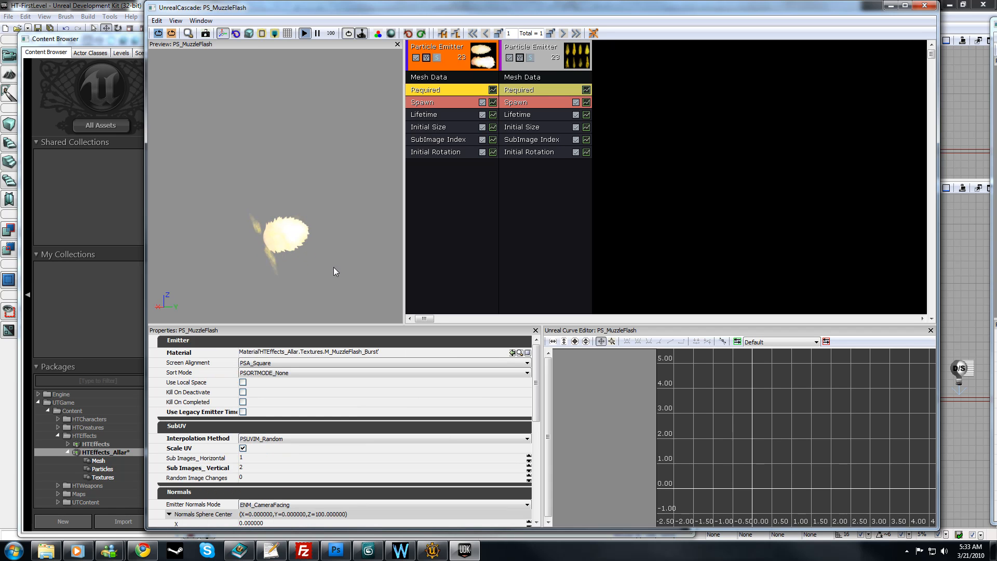
pyautogui.click(534, 90)
pyautogui.click(448, 90)
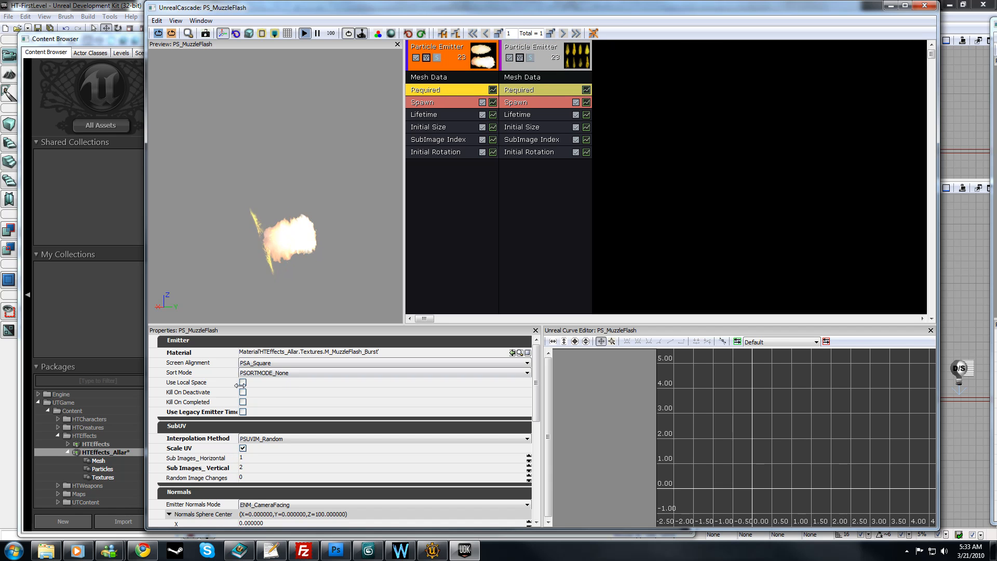
pyautogui.click(242, 382)
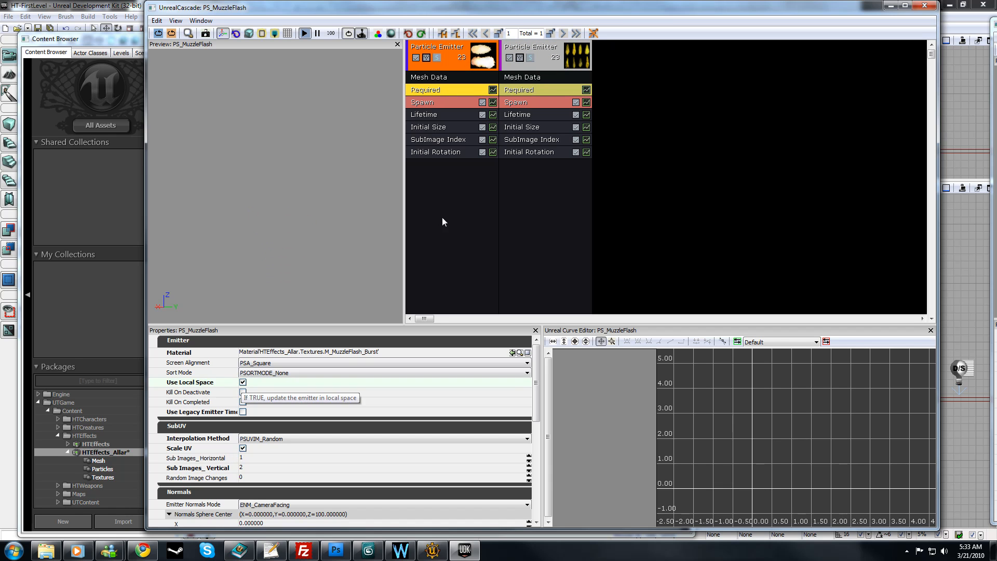
pyautogui.click(512, 91)
pyautogui.click(242, 383)
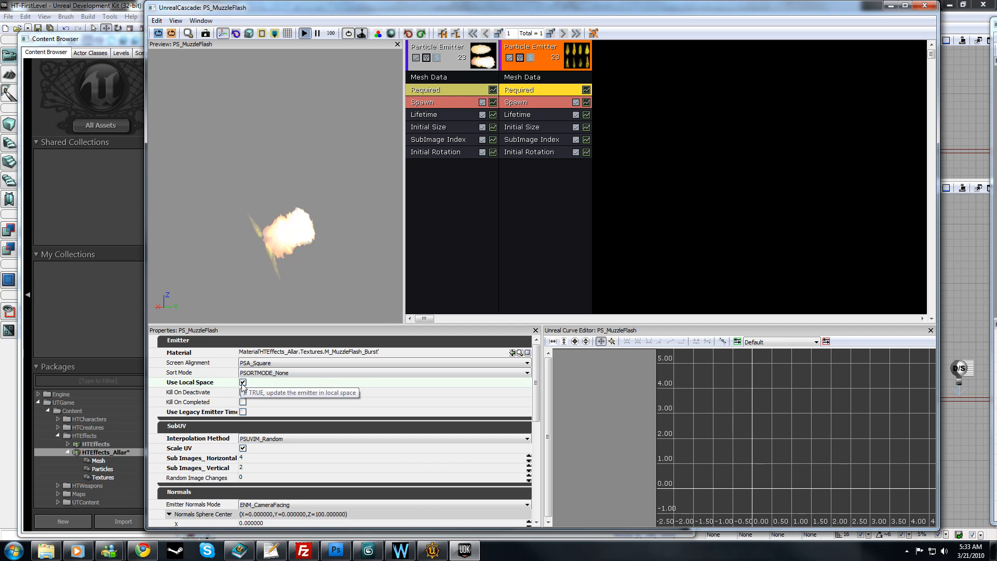
# Step: Examine the combined muzzle flash from several angles in the preview and close the particle editor
pyautogui.moveTo(207, 196); pyautogui.dragTo(172, 202)
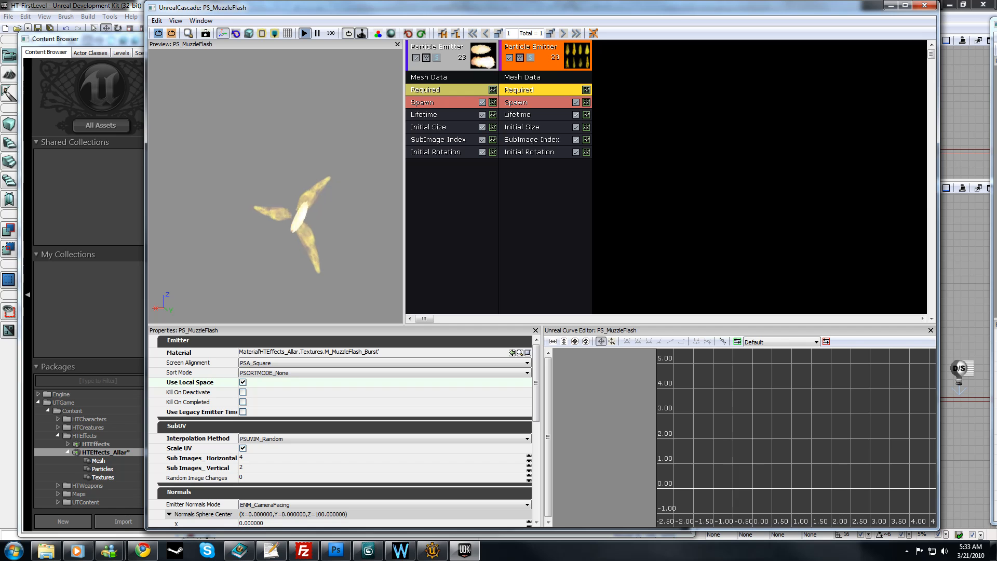
pyautogui.click(511, 201)
pyautogui.moveTo(304, 210)
pyautogui.mouseDown()
pyautogui.moveTo(257, 208)
pyautogui.moveTo(288, 206)
pyautogui.mouseUp()
pyautogui.moveTo(304, 210); pyautogui.dragTo(324, 210, button='right')
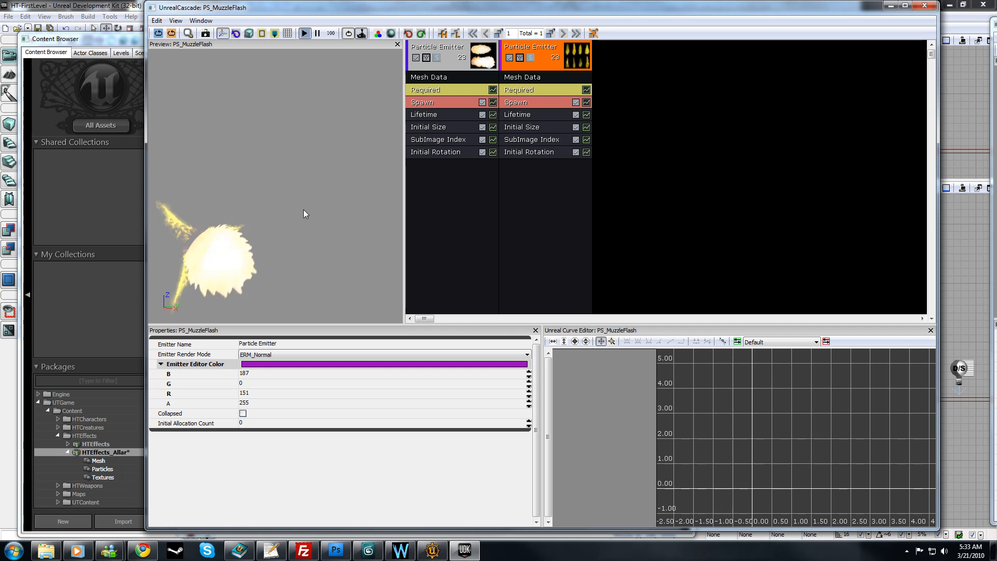
pyautogui.moveTo(314, 211); pyautogui.dragTo(391, 162, button='middle')
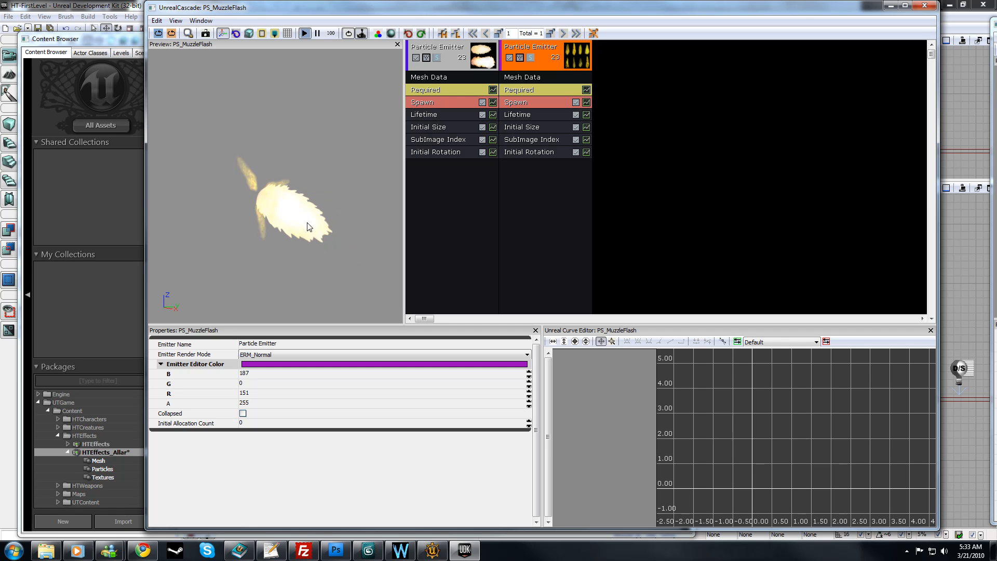
pyautogui.moveTo(385, 176); pyautogui.dragTo(180, 177)
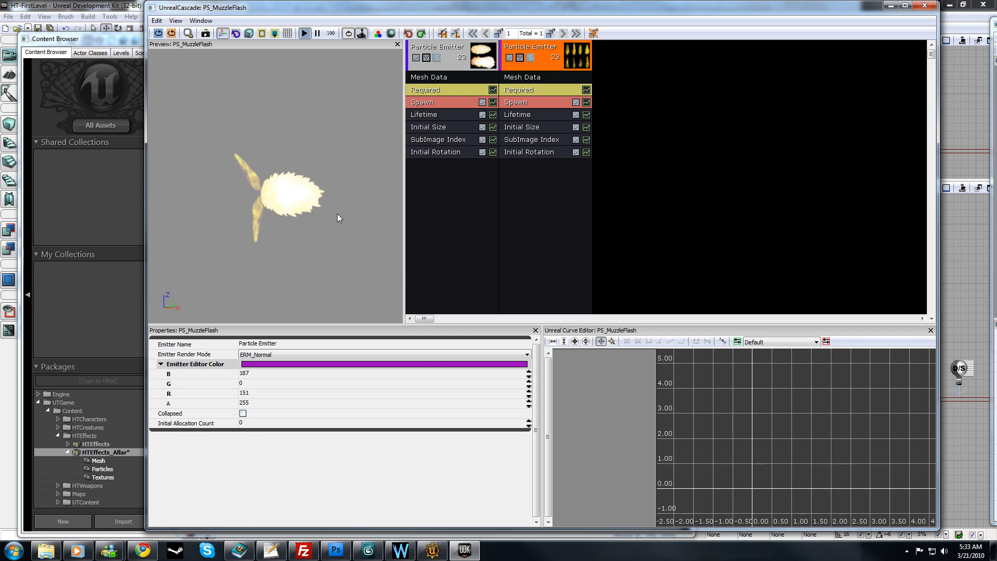
pyautogui.moveTo(338, 214); pyautogui.dragTo(297, 202)
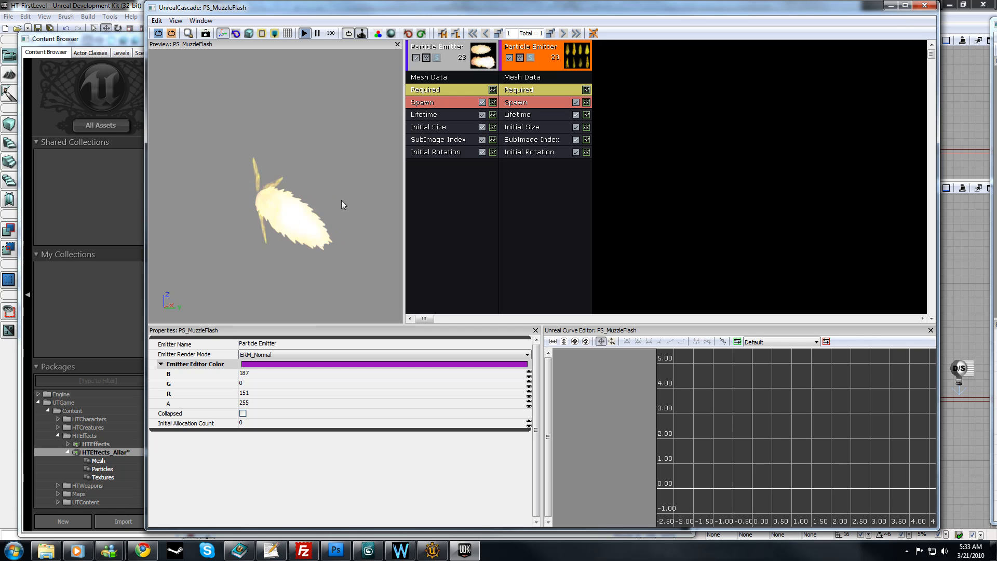
pyautogui.moveTo(306, 249); pyautogui.dragTo(228, 252)
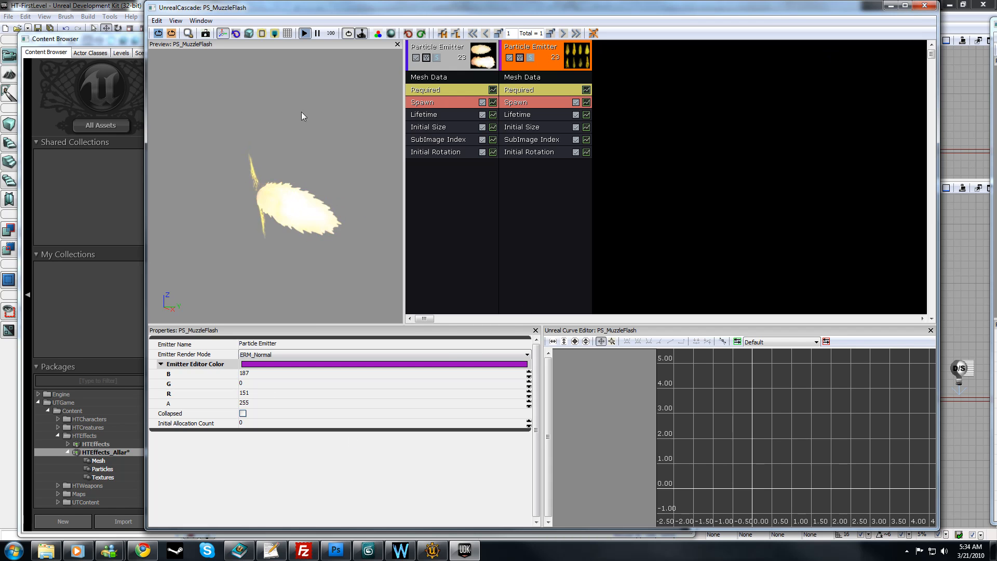
pyautogui.moveTo(269, 182); pyautogui.dragTo(388, 182)
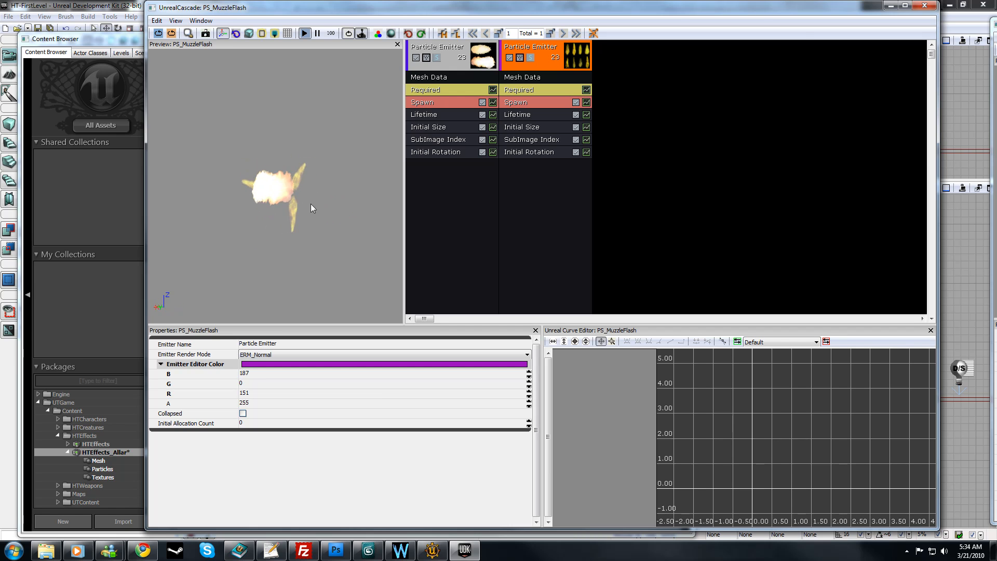
pyautogui.click(925, 5)
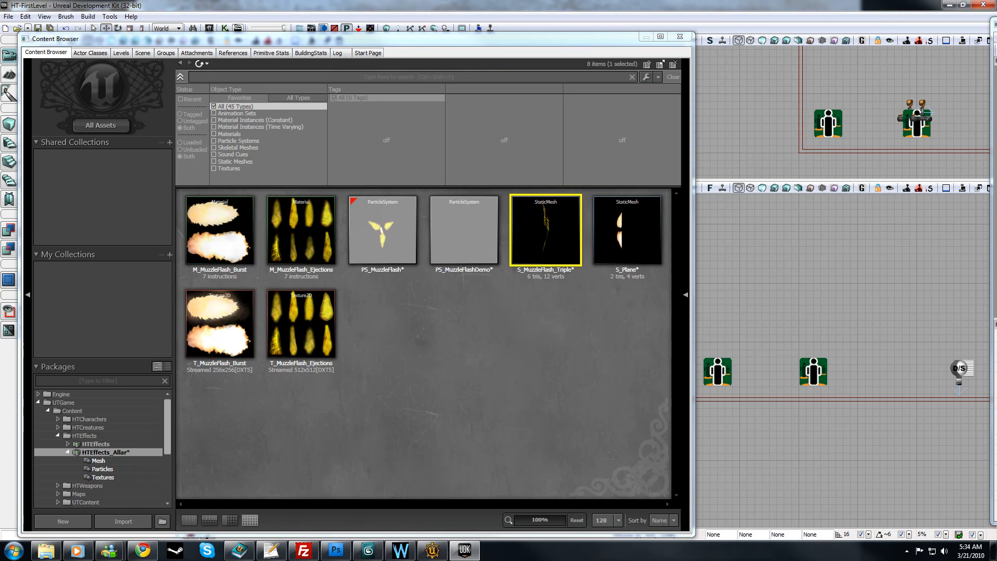
pyautogui.click(907, 551)
pyautogui.click(904, 497)
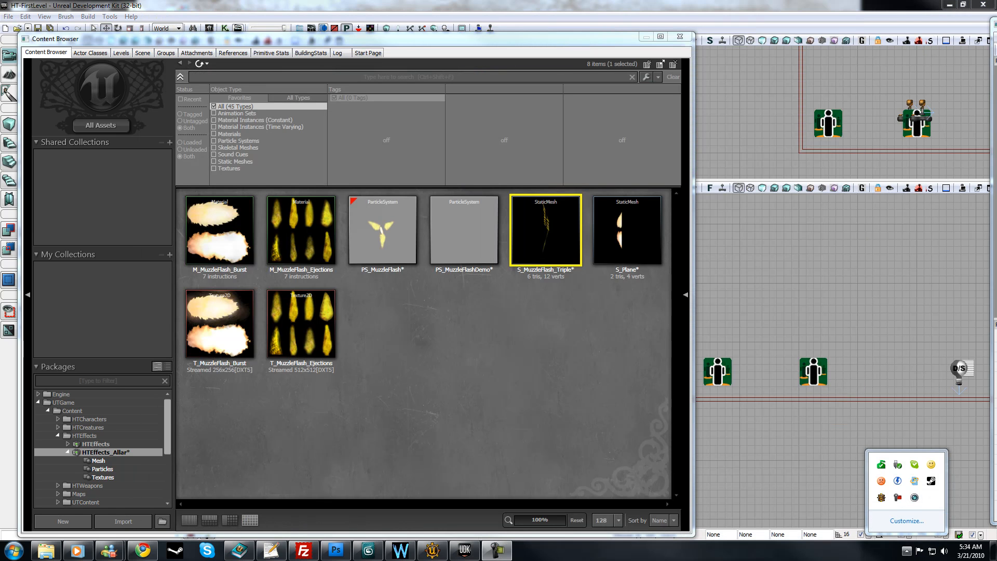